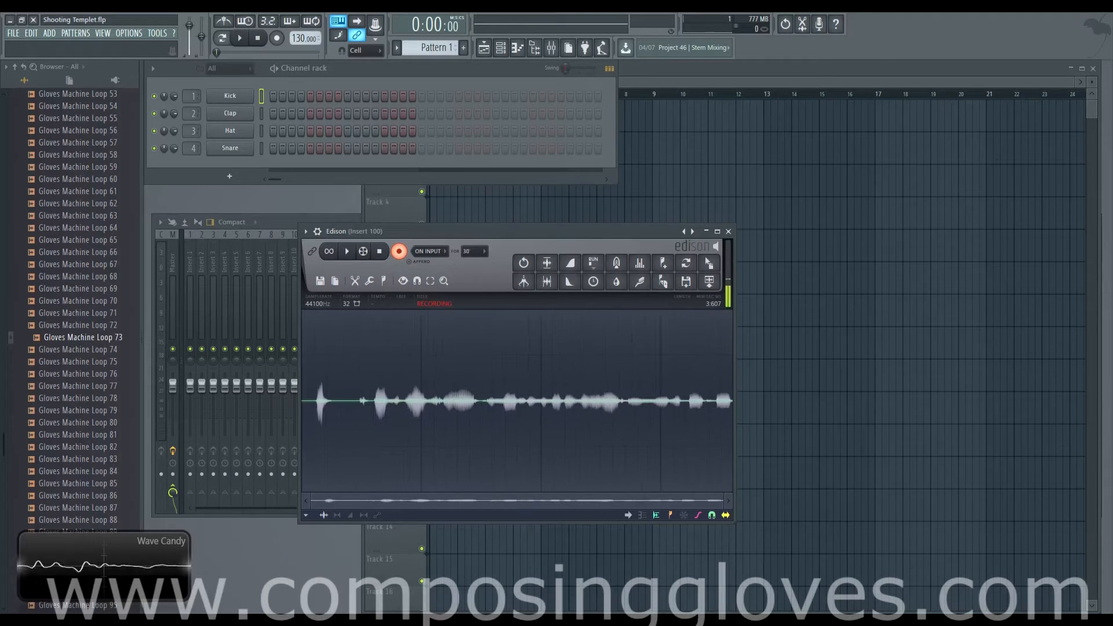
# Switch to the other FL Studio project window, which has Fruity Love Philter loaded on the master track
pyautogui.rightClick(191, 619)
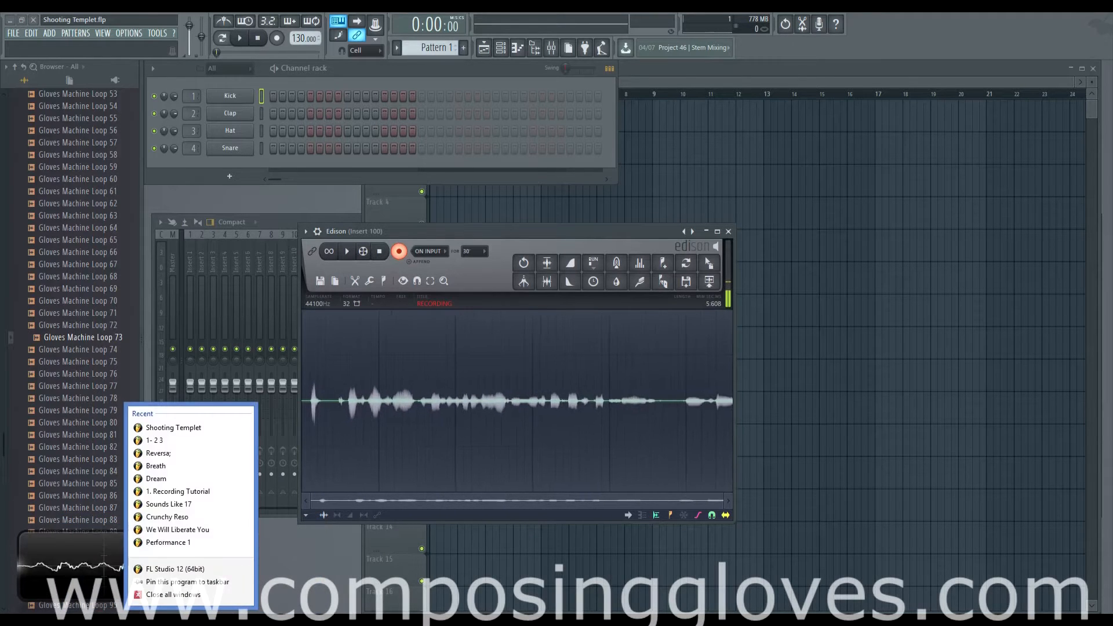
pyautogui.click(190, 619)
pyautogui.click(124, 559)
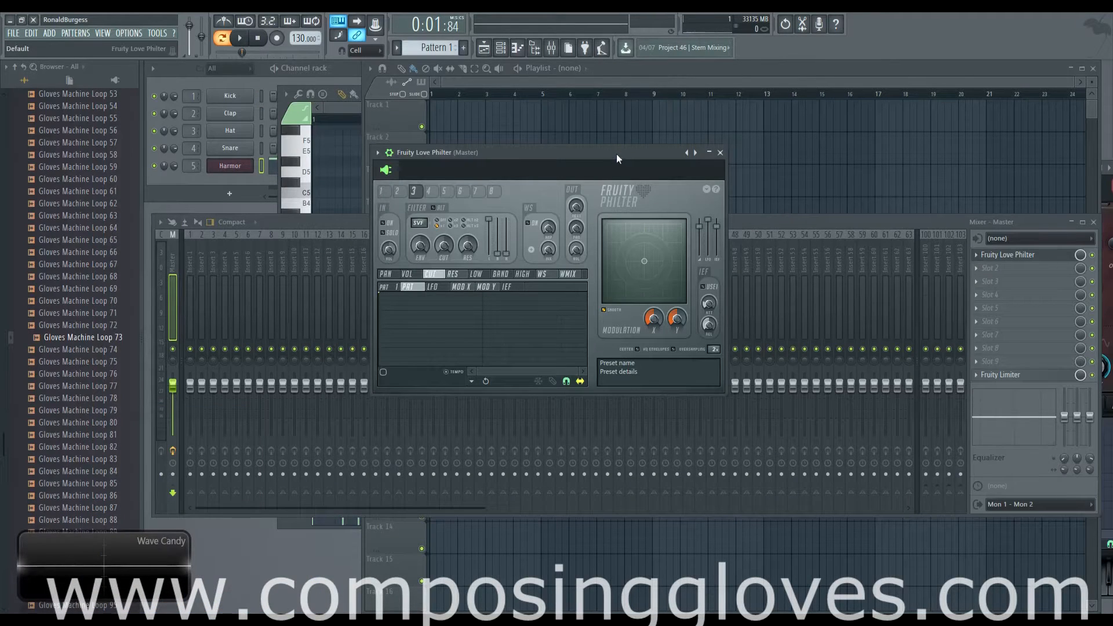
pyautogui.moveTo(617, 154); pyautogui.dragTo(639, 145)
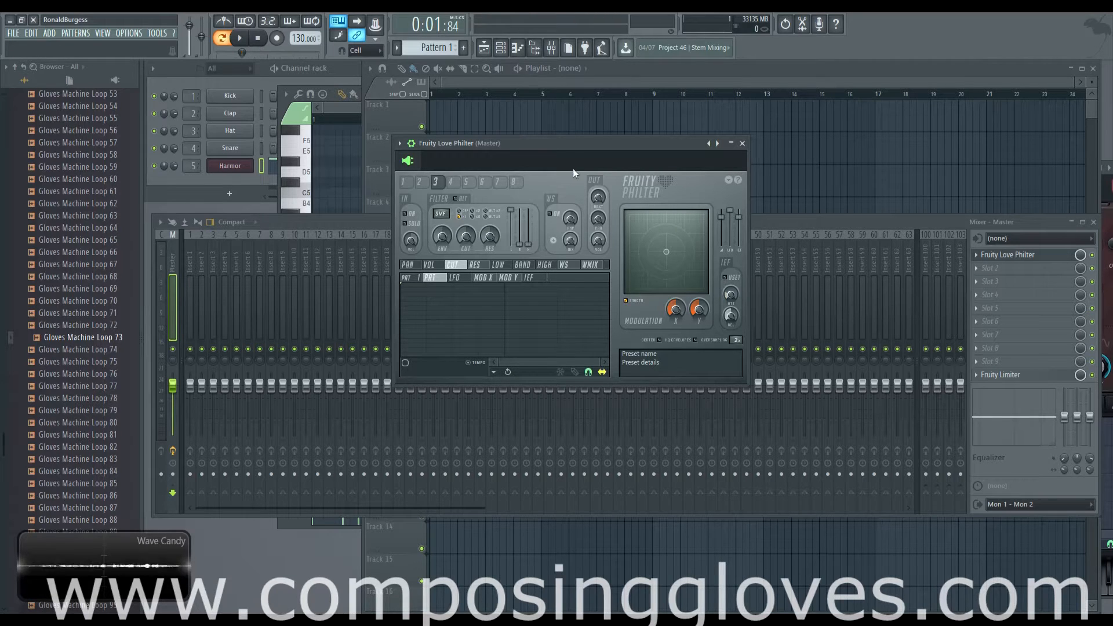
pyautogui.moveTo(574, 145); pyautogui.dragTo(598, 147)
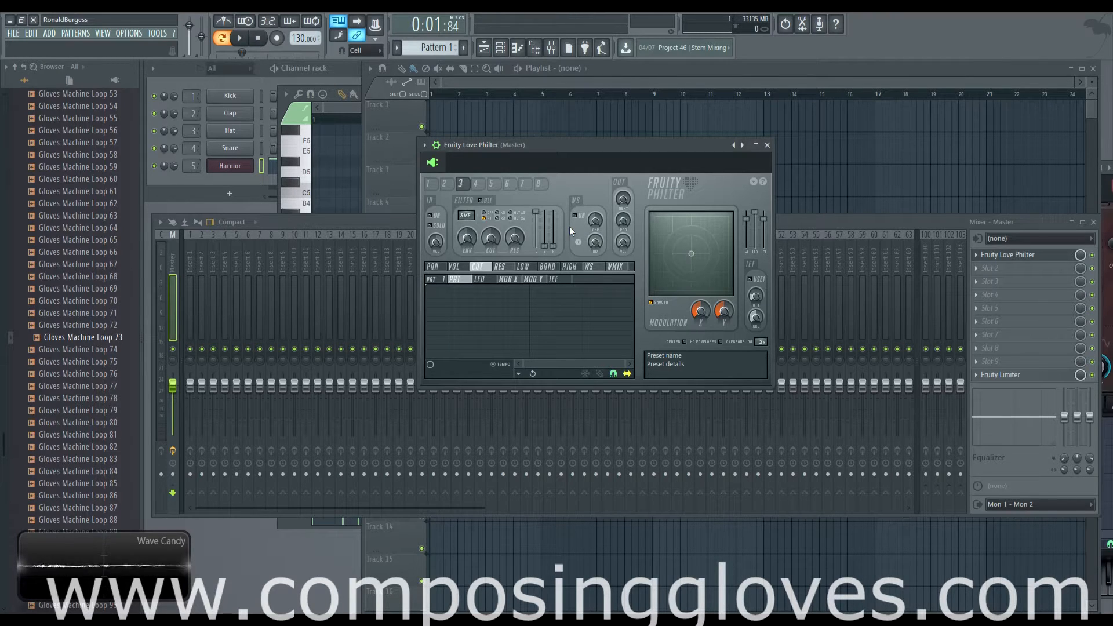
pyautogui.moveTo(614, 144); pyautogui.dragTo(658, 150)
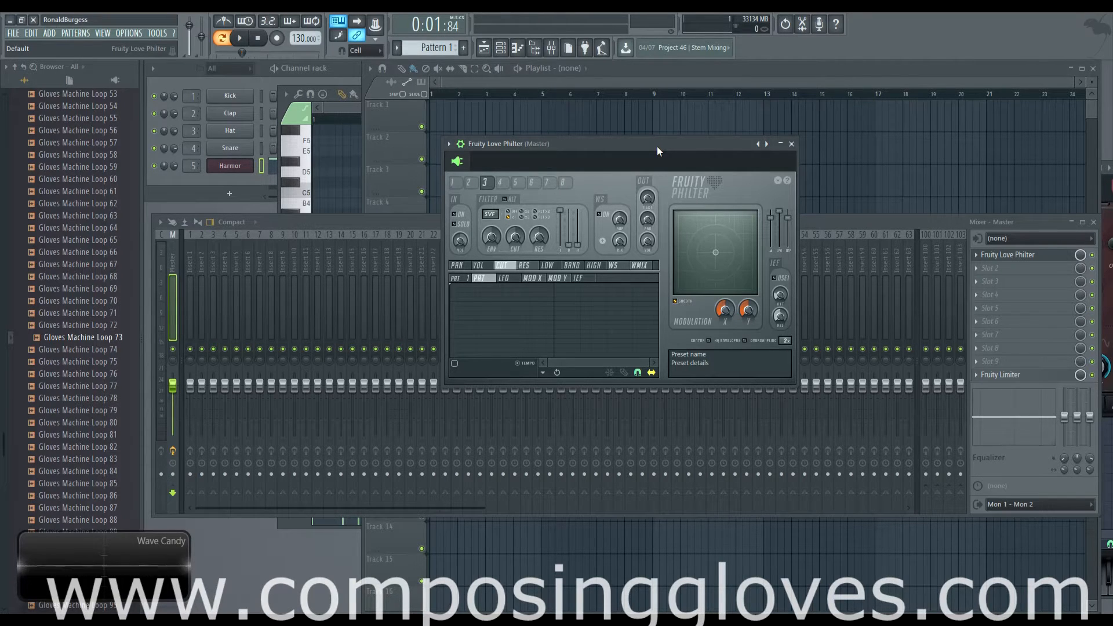
pyautogui.moveTo(656, 146); pyautogui.dragTo(683, 129)
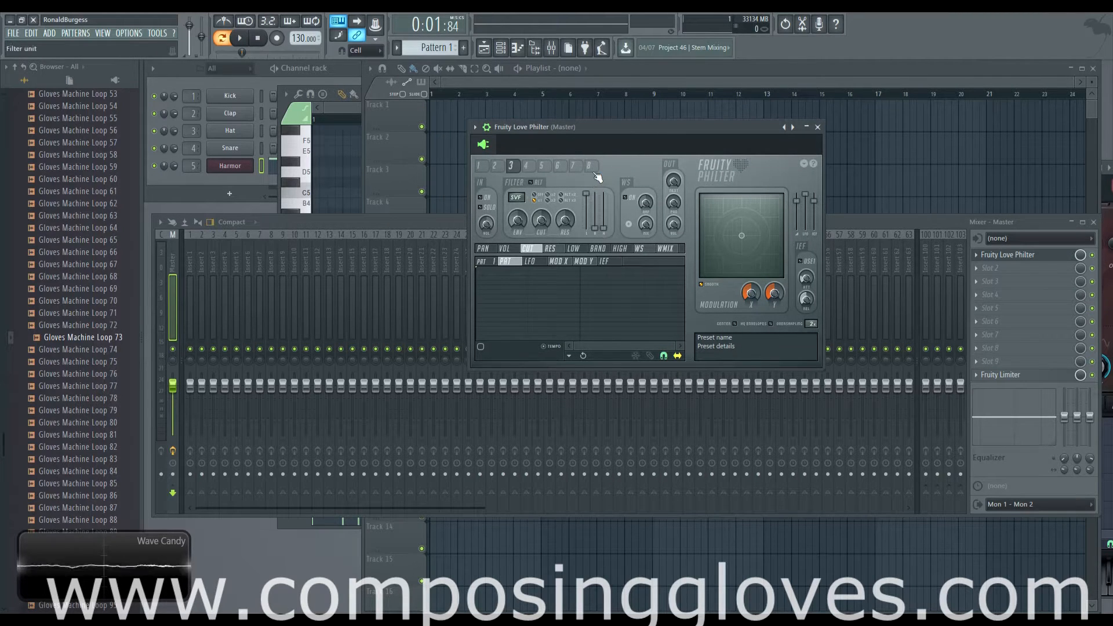
# View several of Fruity Love Philter's eight filter units, ending on unit 1
pyautogui.click(495, 168)
pyautogui.click(480, 167)
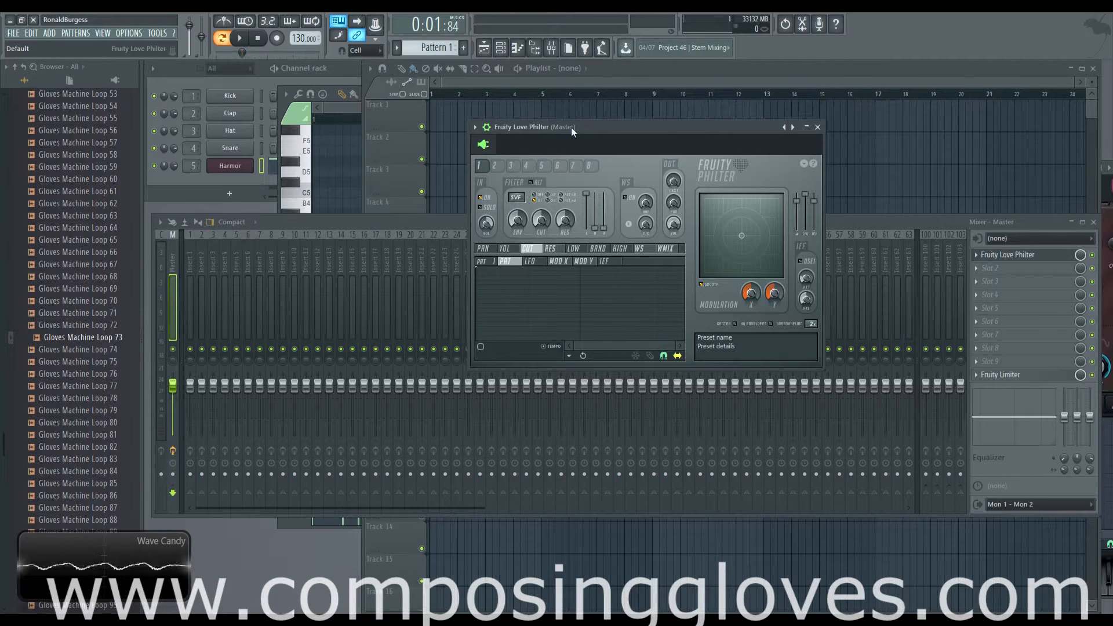
pyautogui.moveTo(590, 127); pyautogui.dragTo(600, 117)
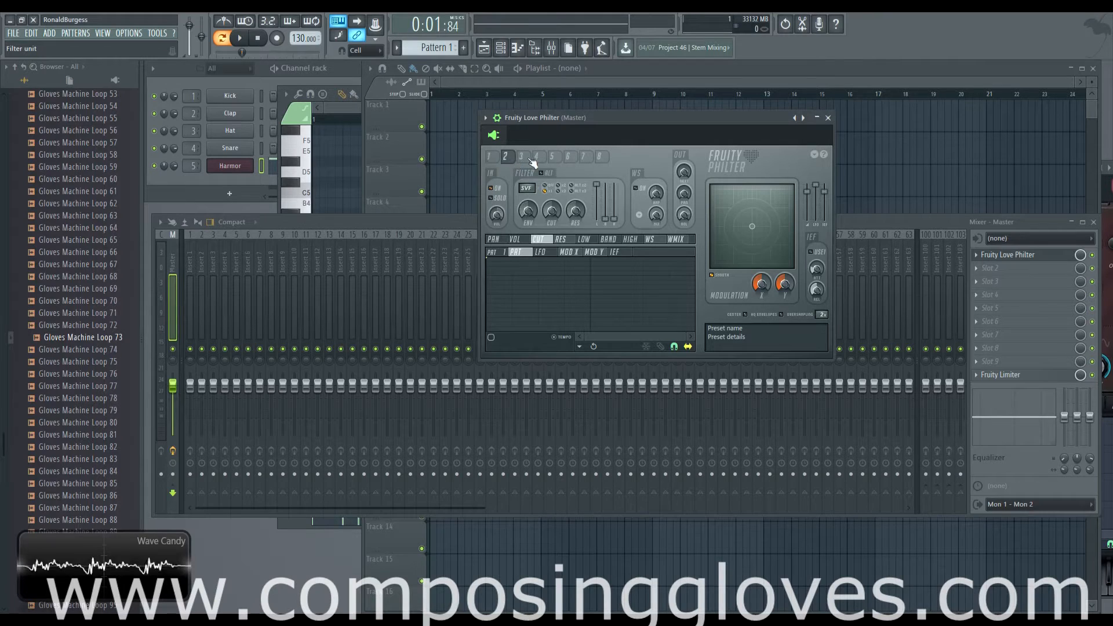
pyautogui.click(569, 158)
pyautogui.moveTo(568, 158); pyautogui.dragTo(492, 160)
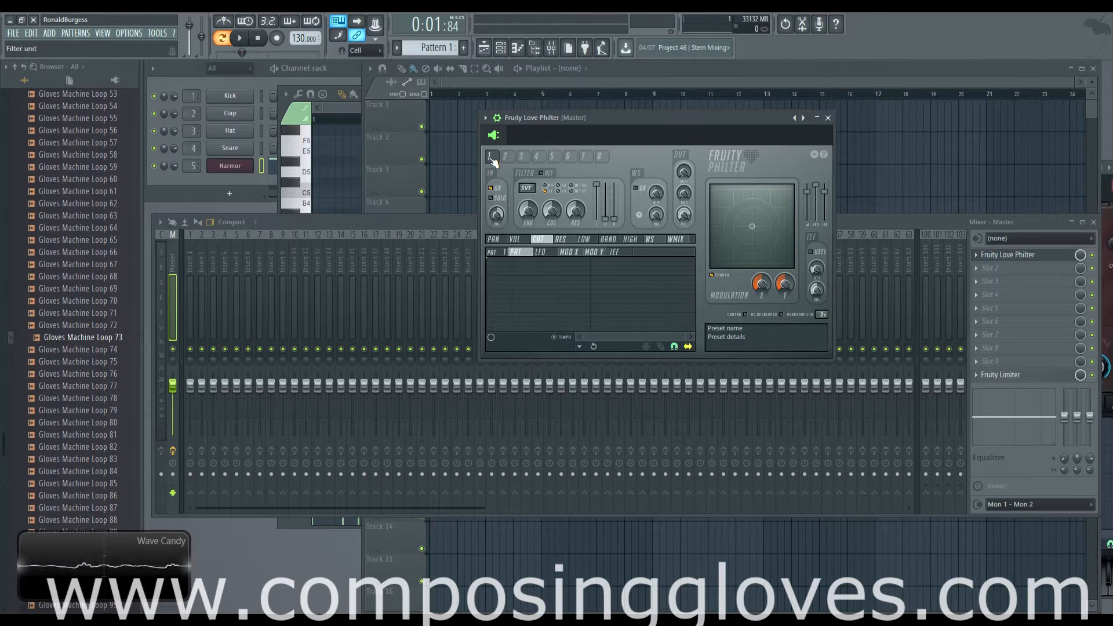
# Bring the mixer to the front to view the master's effect slots, and return to the Fruity Love Philter window
pyautogui.moveTo(619, 117); pyautogui.dragTo(615, 102)
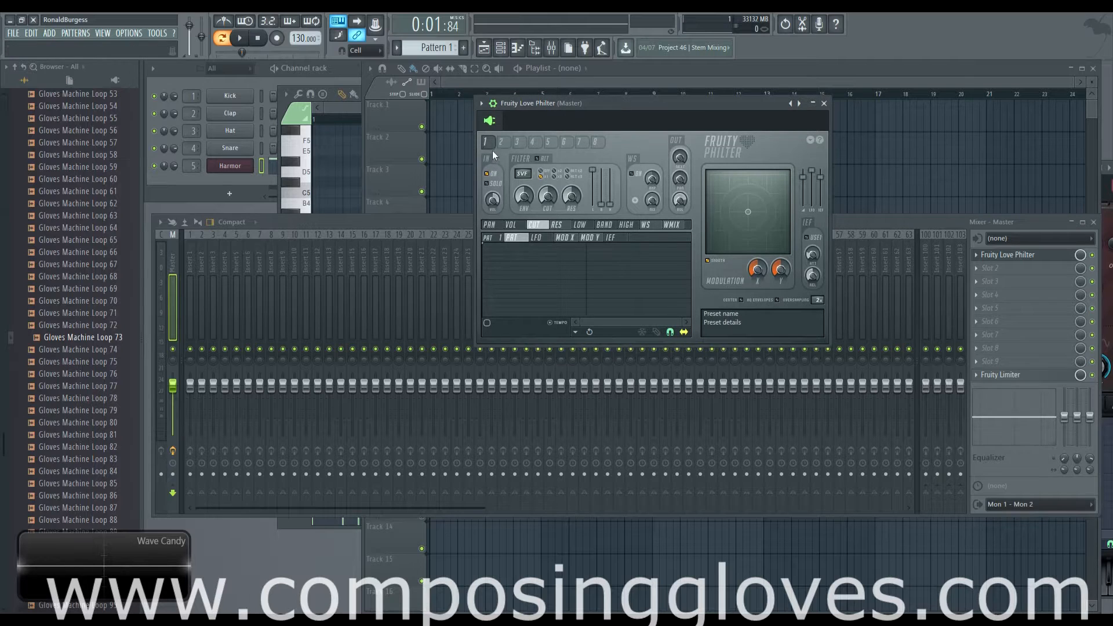
pyautogui.click(392, 219)
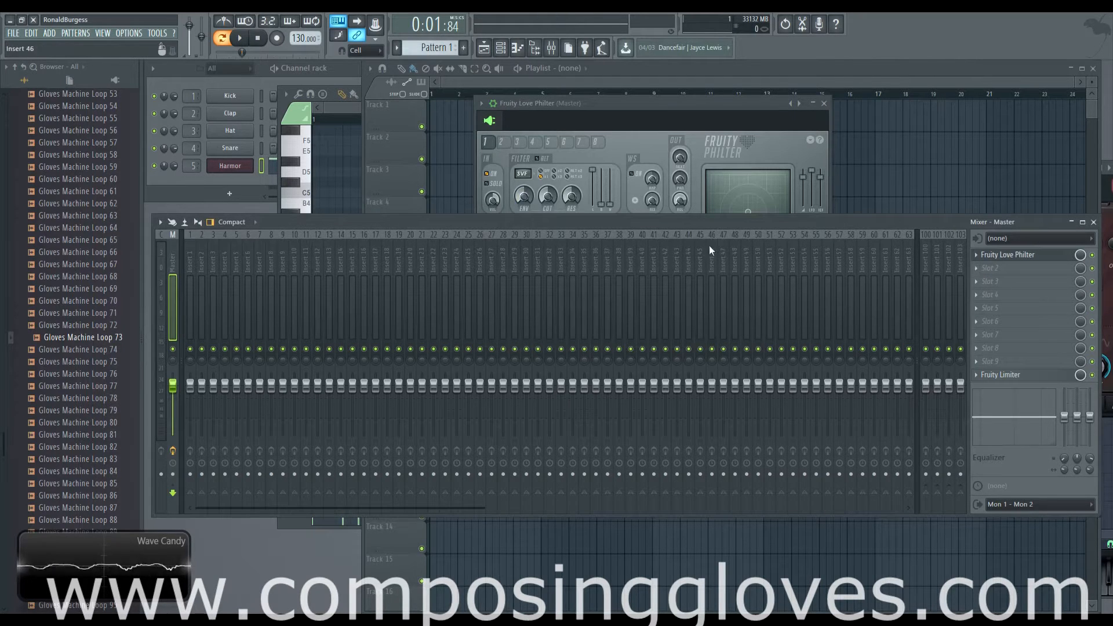
pyautogui.click(585, 108)
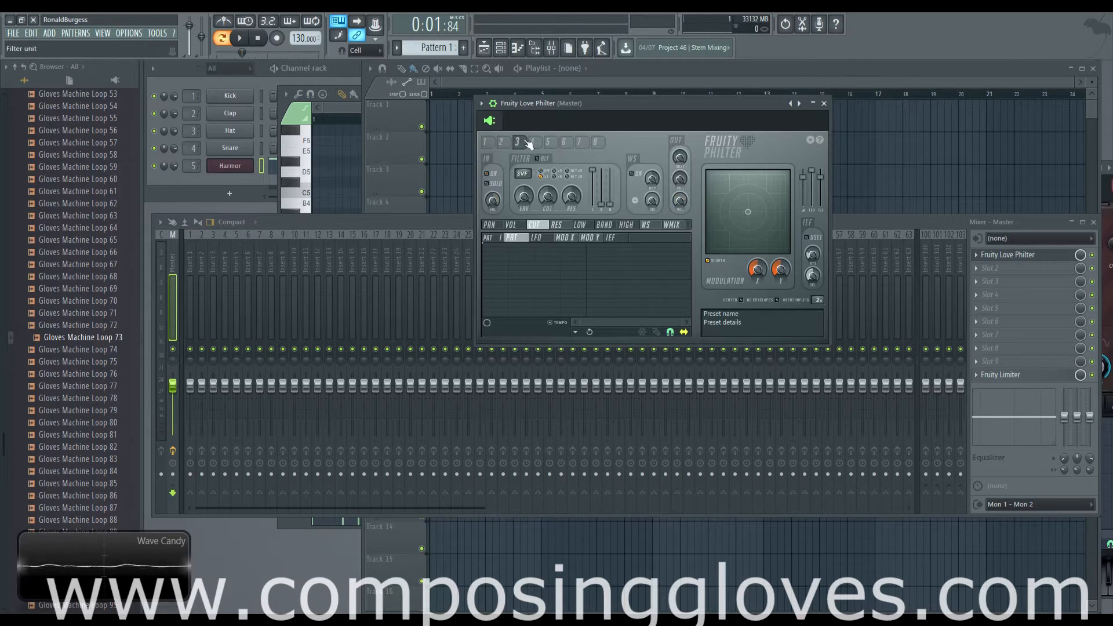
# Compare the settings of filter units 1 through 5 in Fruity Love Philter, returning to unit 1
pyautogui.click(502, 143)
pyautogui.click(486, 142)
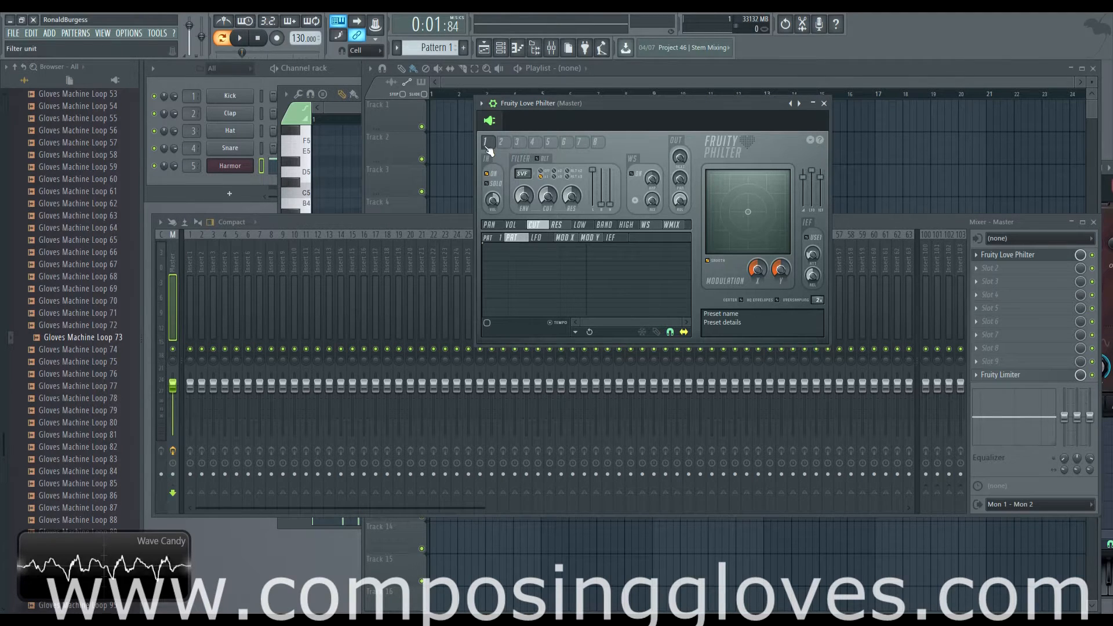
pyautogui.click(533, 142)
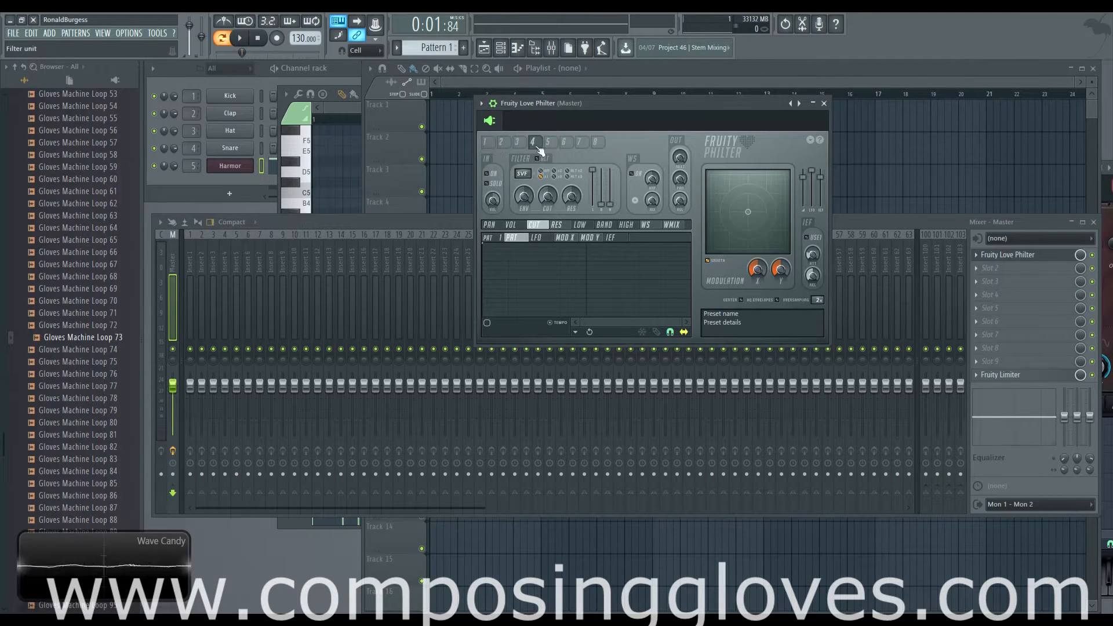
pyautogui.click(502, 142)
pyautogui.click(491, 143)
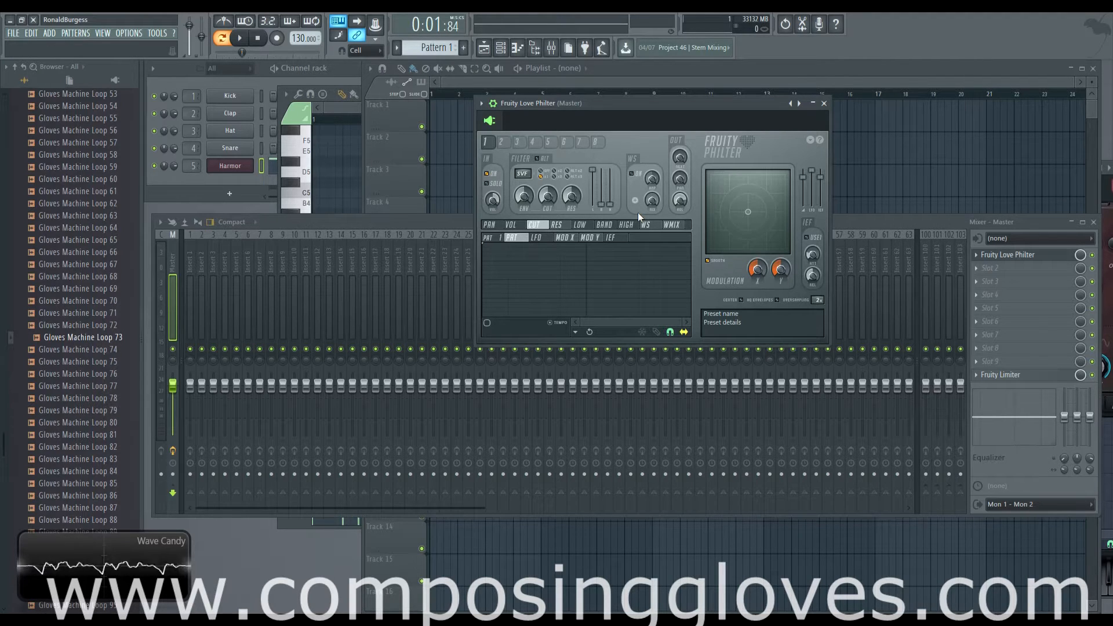
pyautogui.click(505, 143)
pyautogui.click(521, 143)
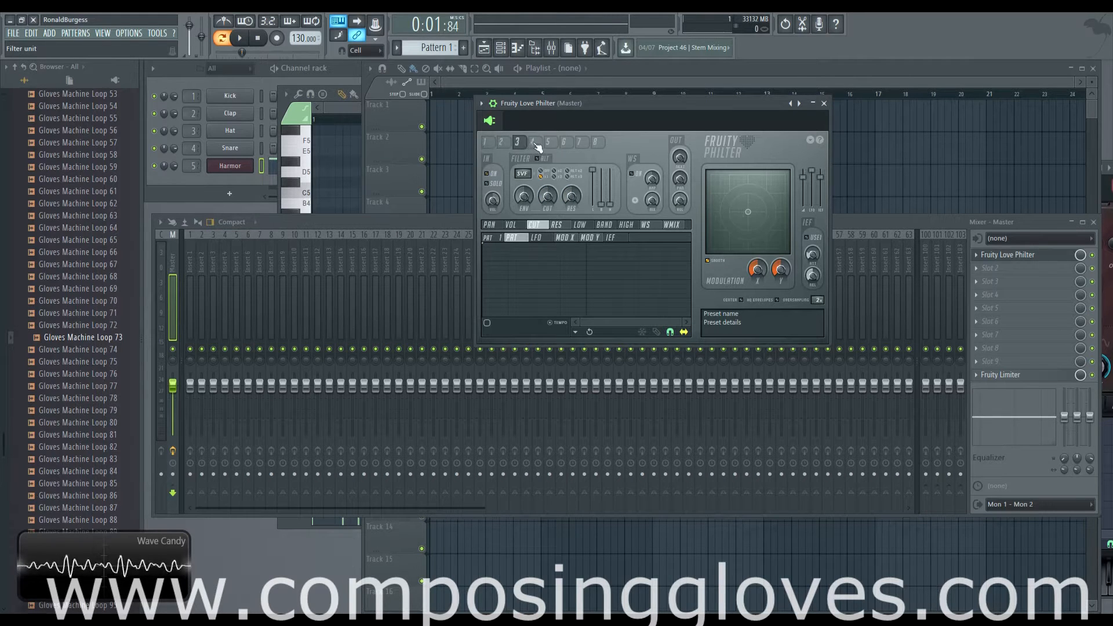
pyautogui.click(535, 143)
pyautogui.click(550, 143)
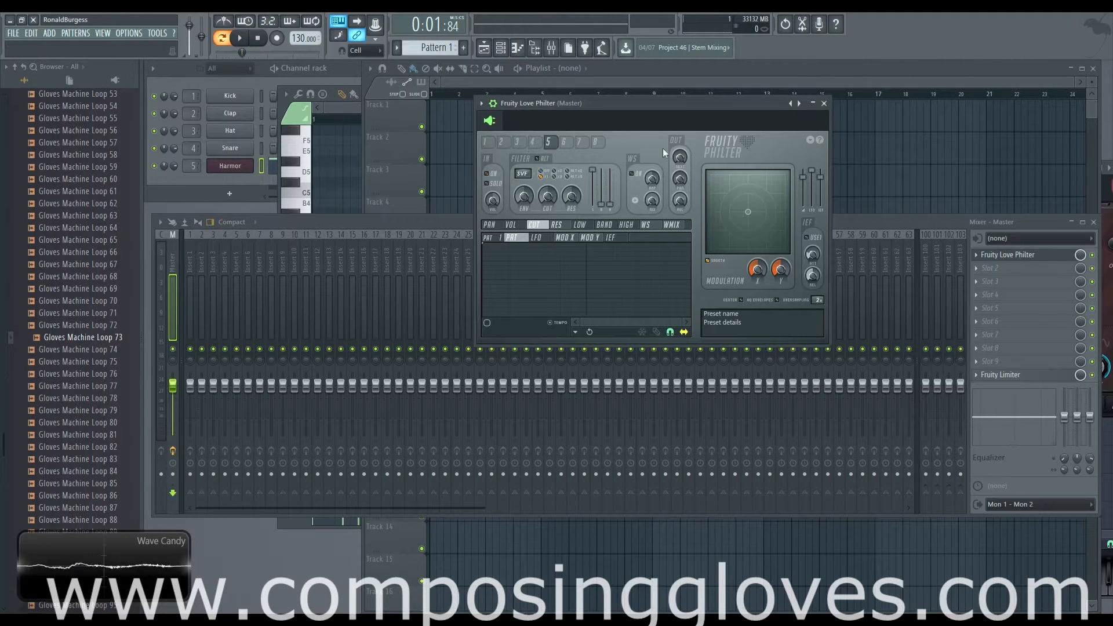
pyautogui.click(492, 142)
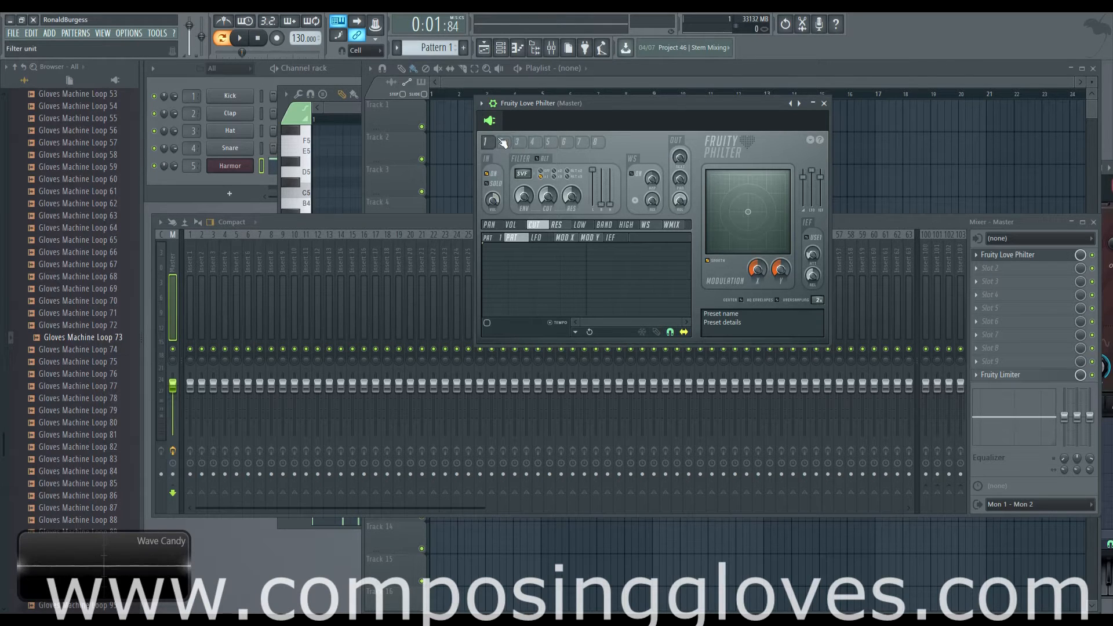
pyautogui.click(500, 143)
pyautogui.click(487, 143)
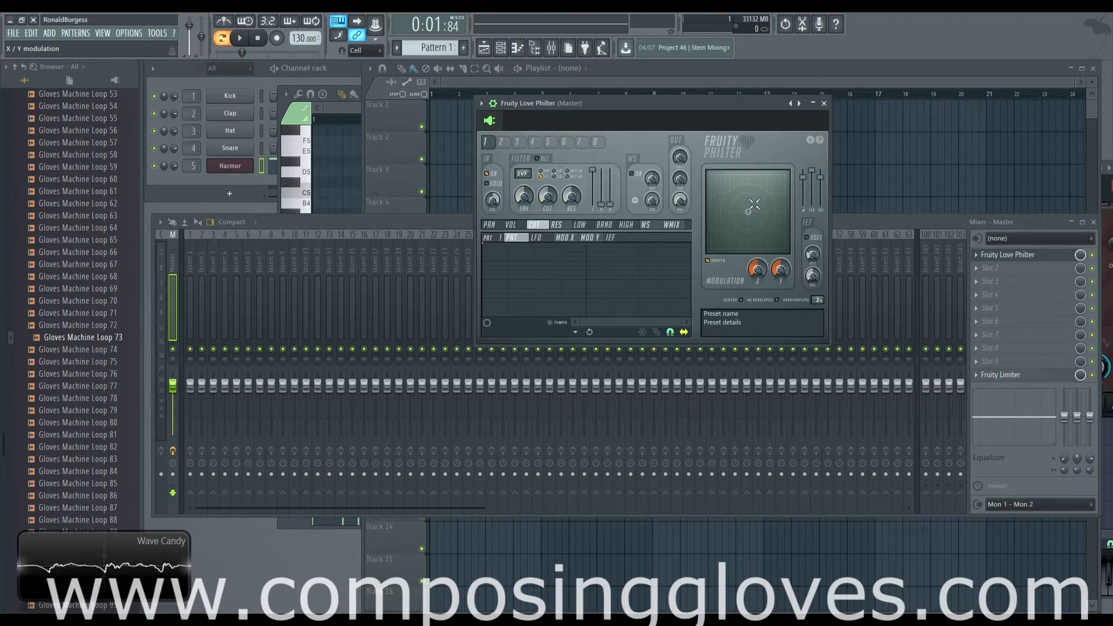
pyautogui.click(501, 142)
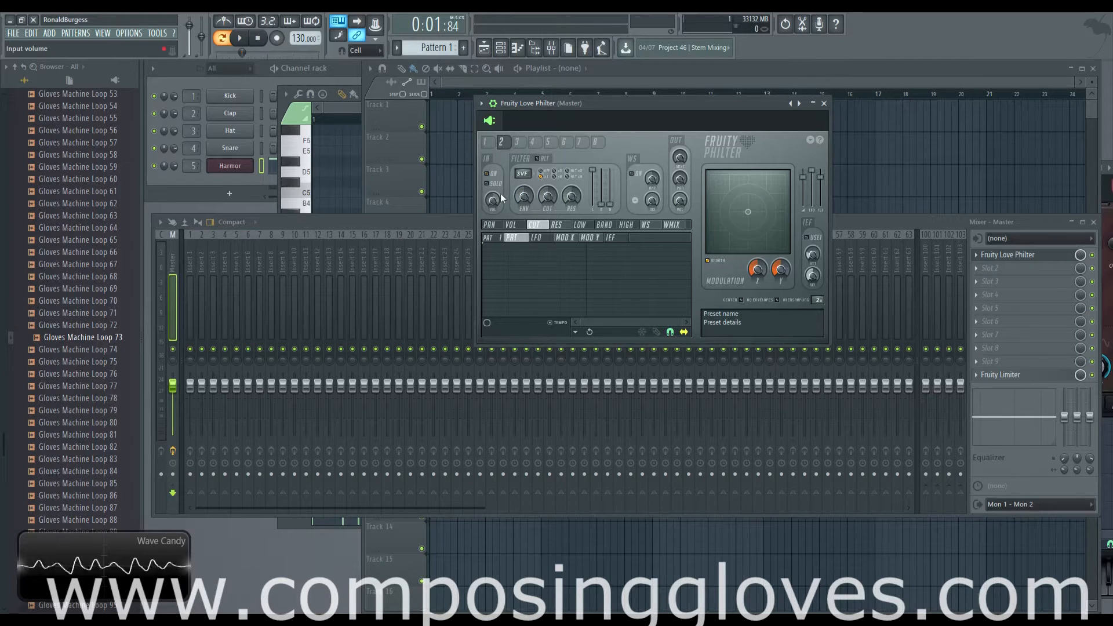
pyautogui.click(489, 144)
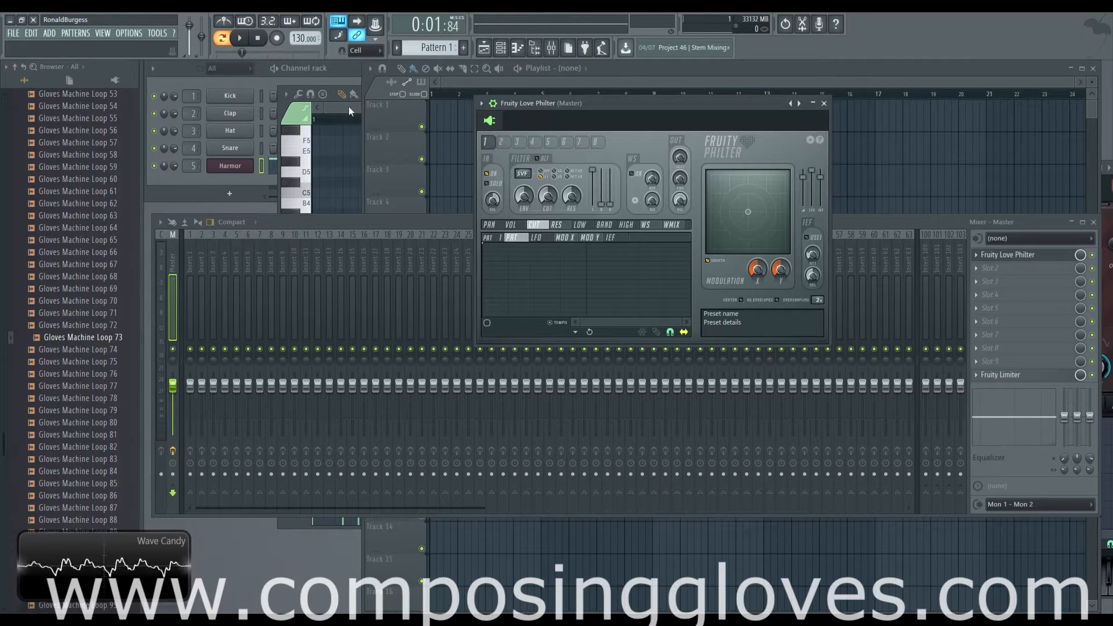
# Open the Harmor channel's plugin window and bring Fruity Love Philter back in front of it
pyautogui.click(229, 167)
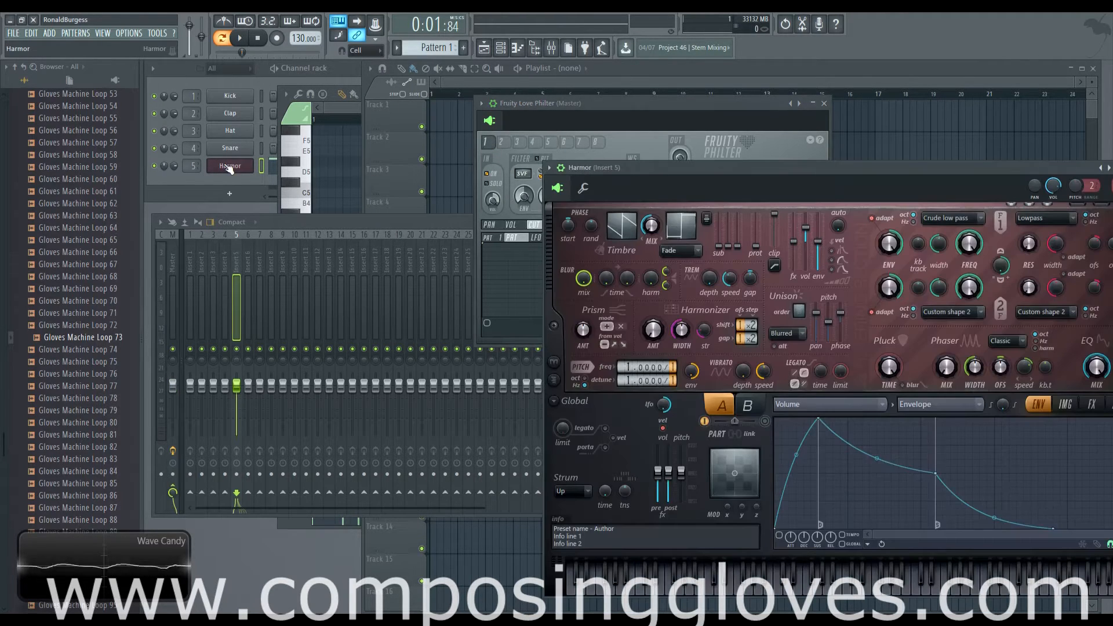
pyautogui.click(719, 111)
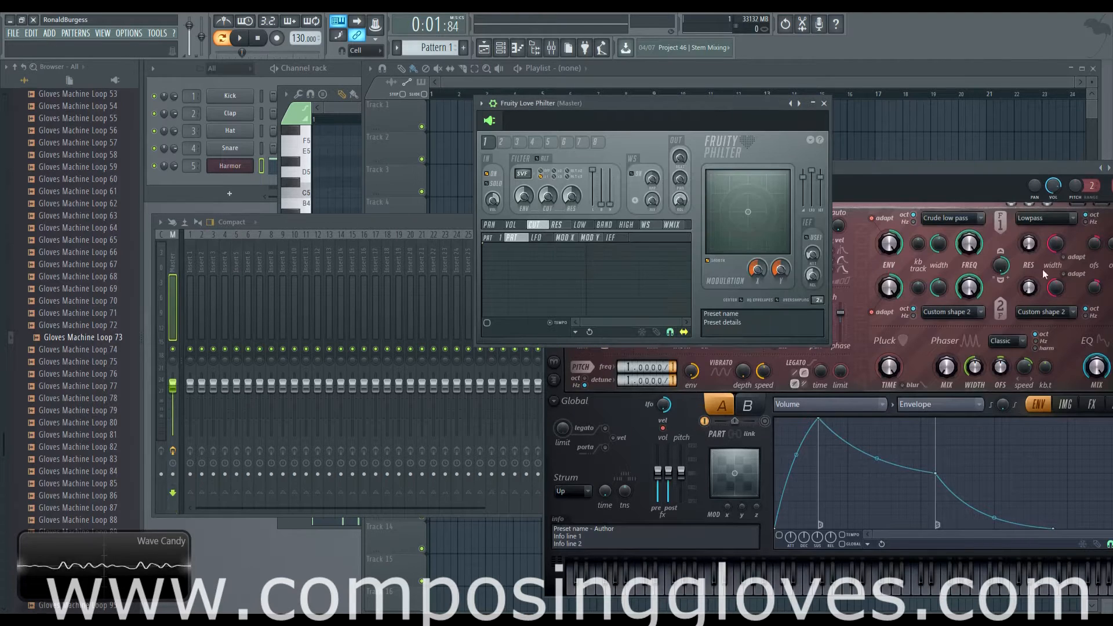
pyautogui.moveTo(632, 107); pyautogui.dragTo(631, 91)
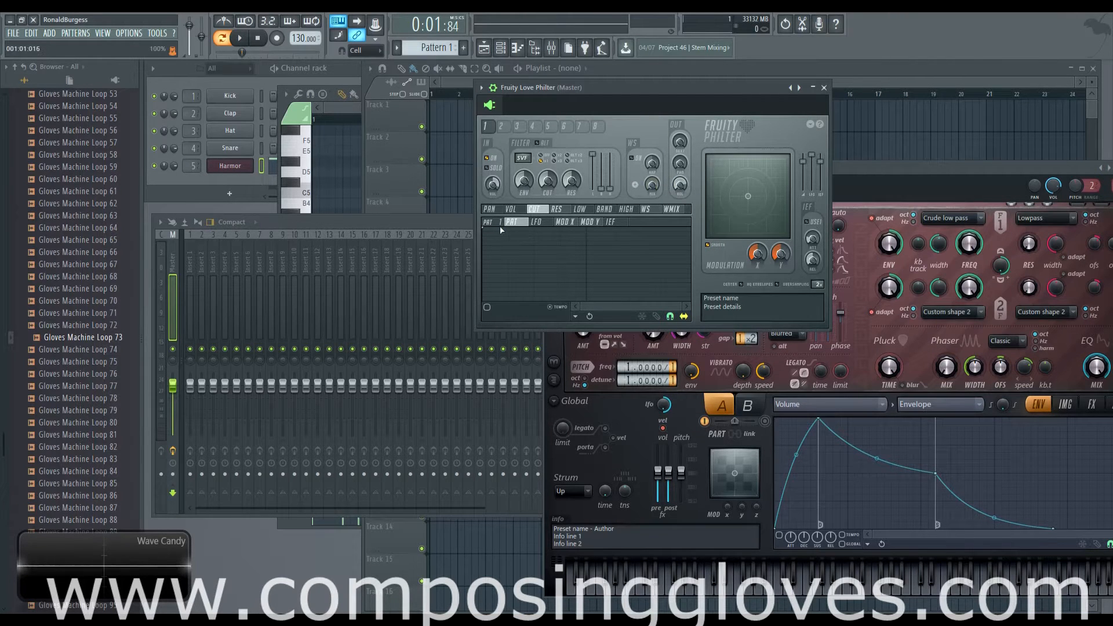
pyautogui.moveTo(502, 225)
pyautogui.mouseDown()
pyautogui.moveTo(502, 215)
pyautogui.moveTo(502, 230)
pyautogui.mouseUp()
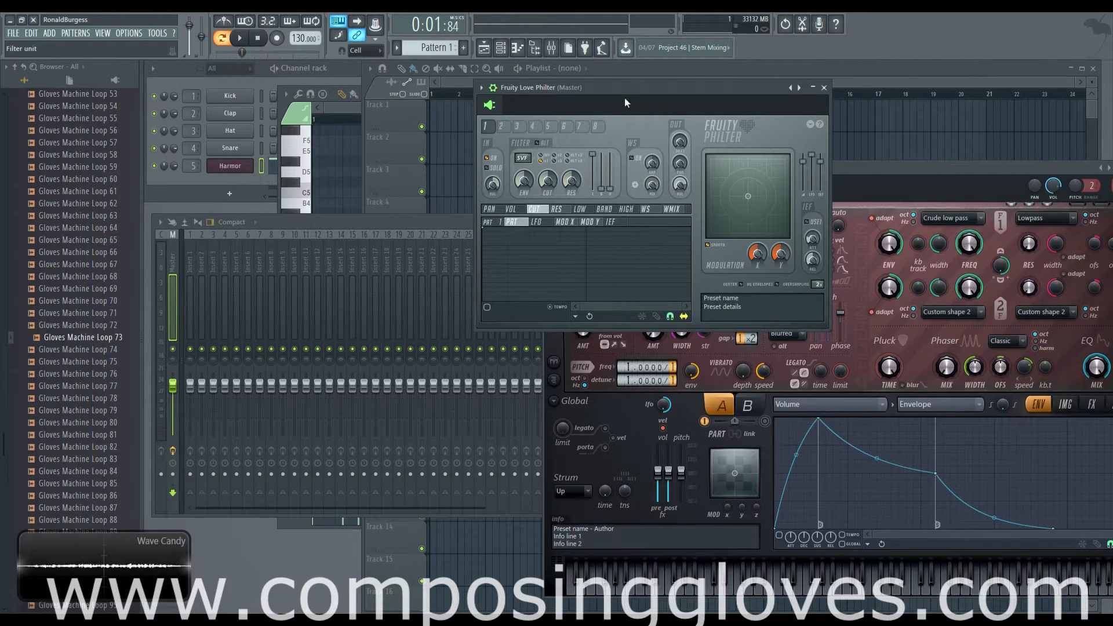
pyautogui.moveTo(663, 89); pyautogui.dragTo(645, 86)
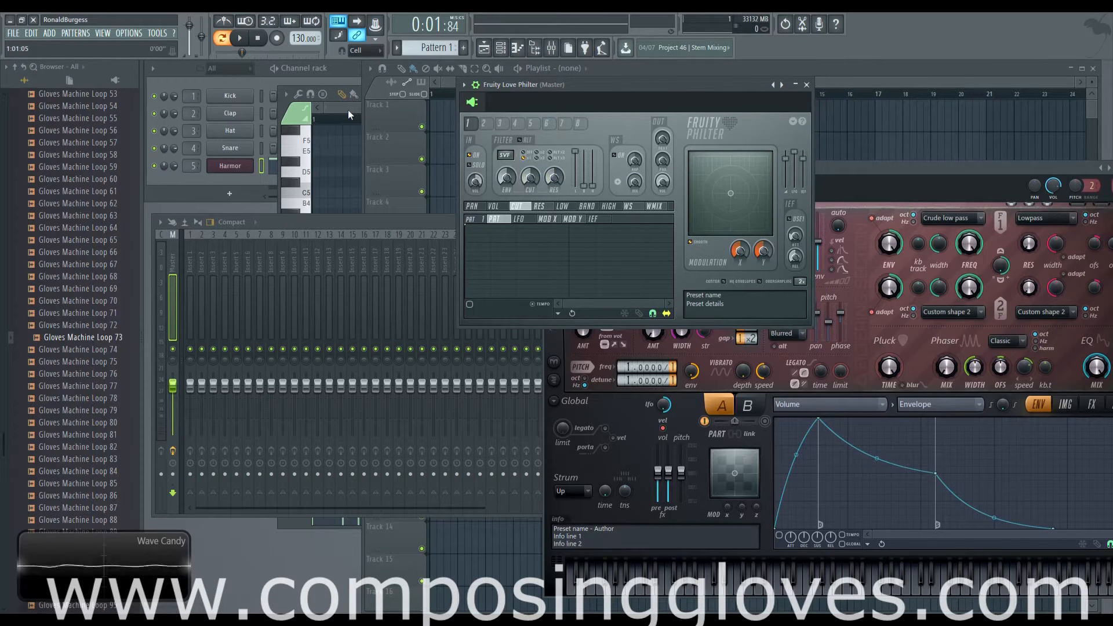
# Lower the main volume and audition Pattern 1 through Fruity Love Philter, stopping playback at the end
pyautogui.moveTo(191, 26); pyautogui.dragTo(192, 37)
pyautogui.click(241, 39)
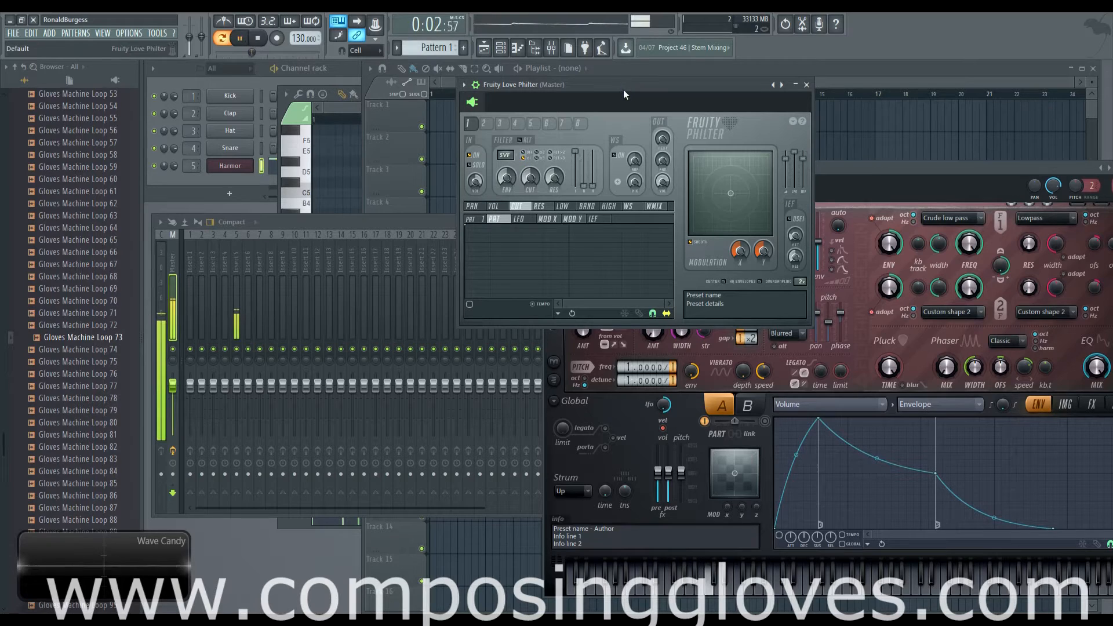
pyautogui.moveTo(624, 90); pyautogui.dragTo(634, 90)
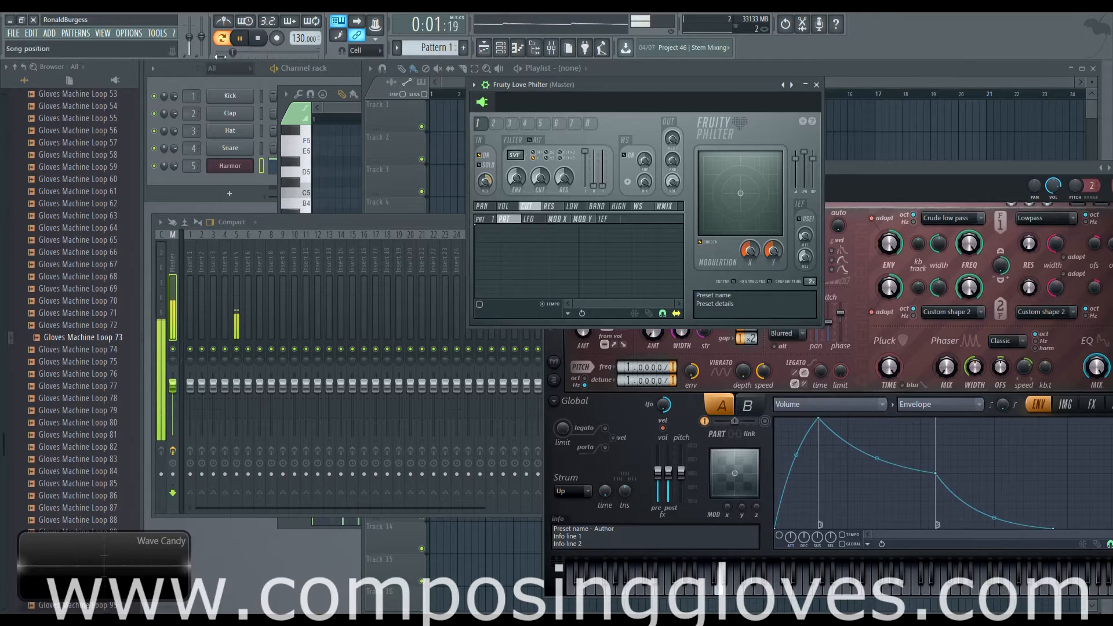
pyautogui.press('space')
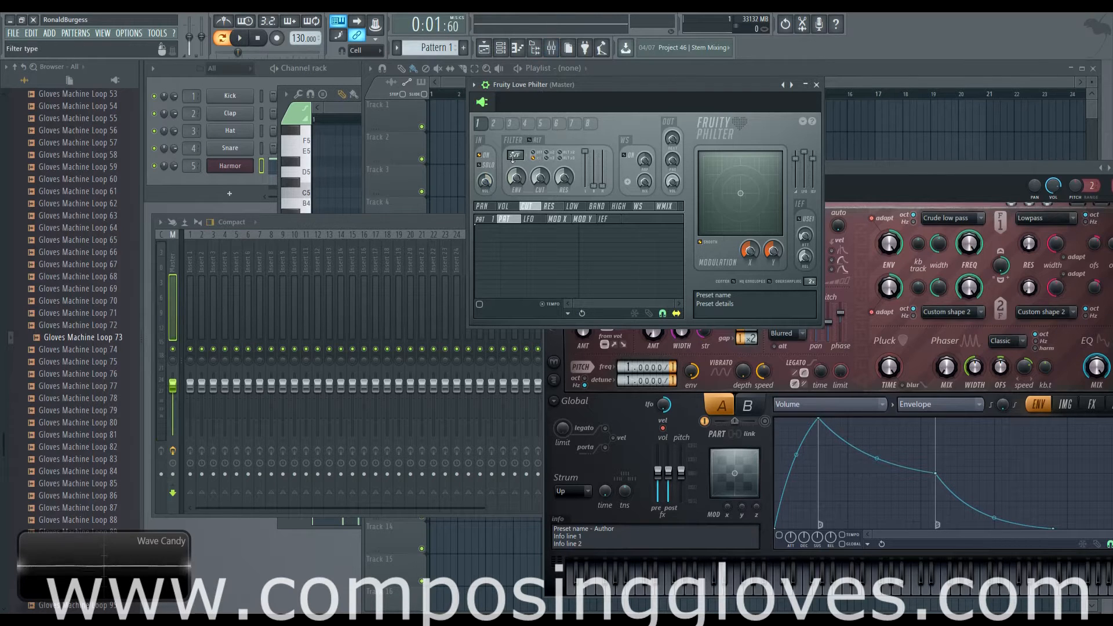
# Audition the pattern with Fruity Love Philter bypassed on the master, and return to the re-enabled plugin's window
pyautogui.click(551, 48)
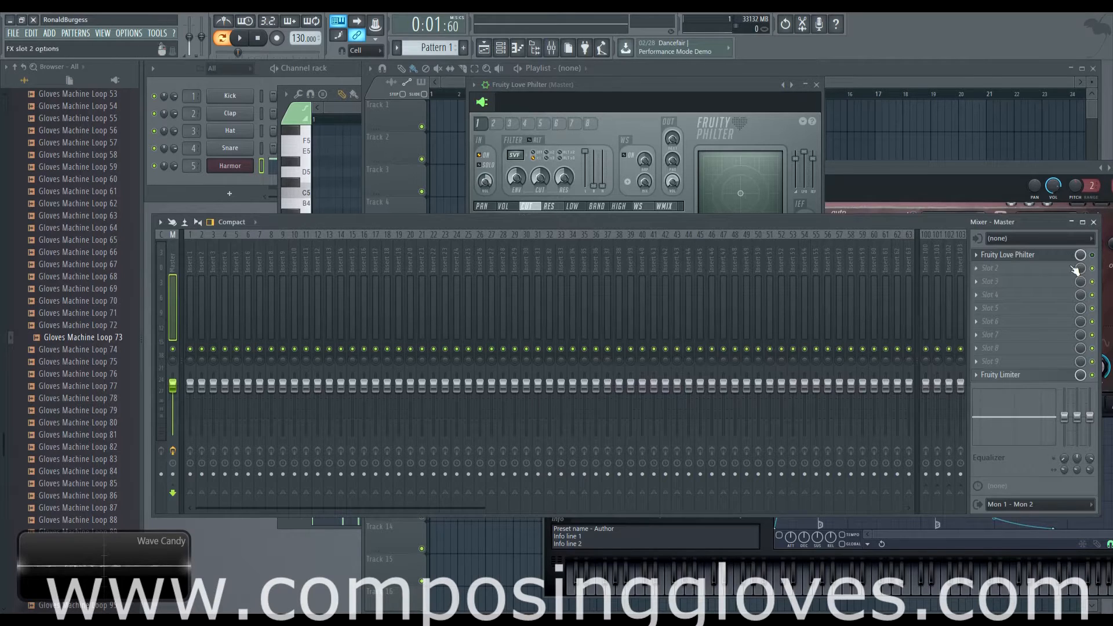
pyautogui.press('space')
pyautogui.press('space')
pyautogui.click(634, 85)
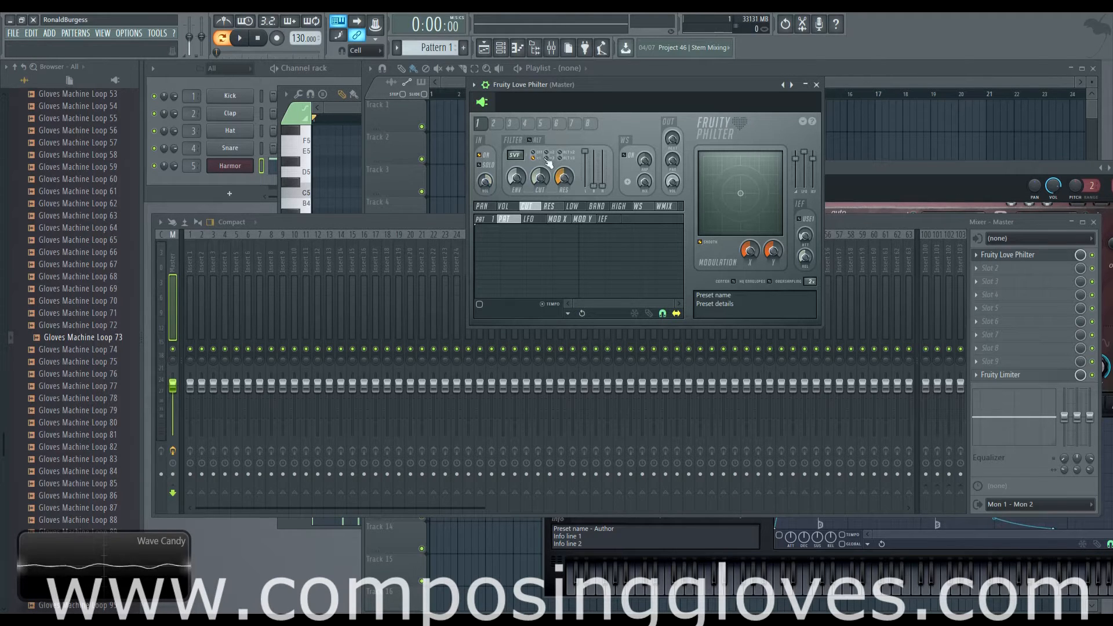
# Check the other filter units, return to unit 1 and set its input volume to 14%
pyautogui.click(510, 123)
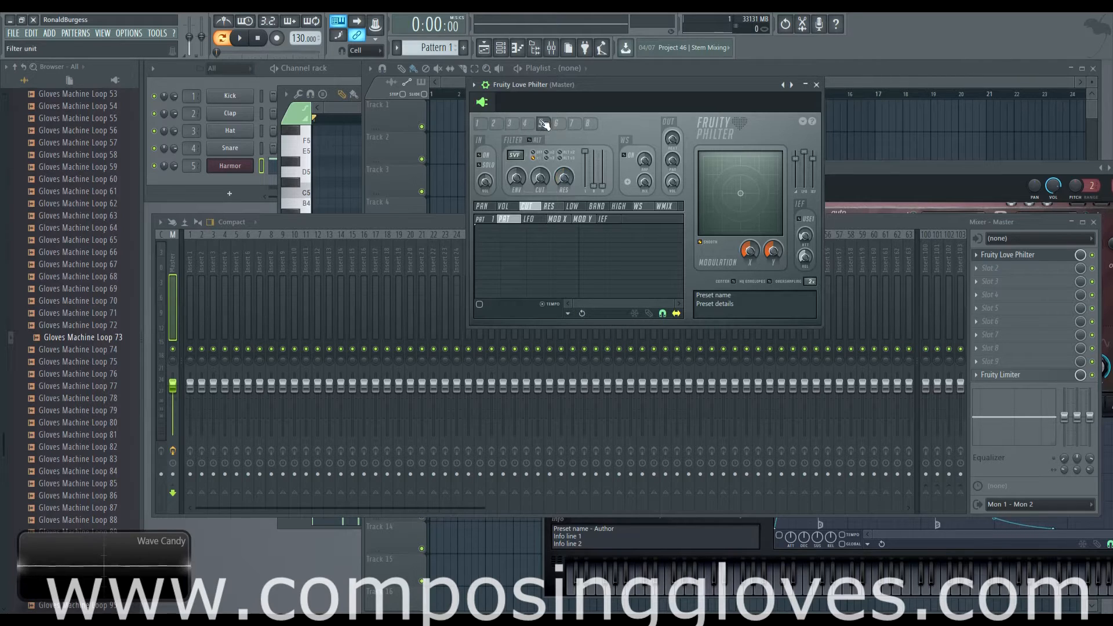
pyautogui.click(481, 126)
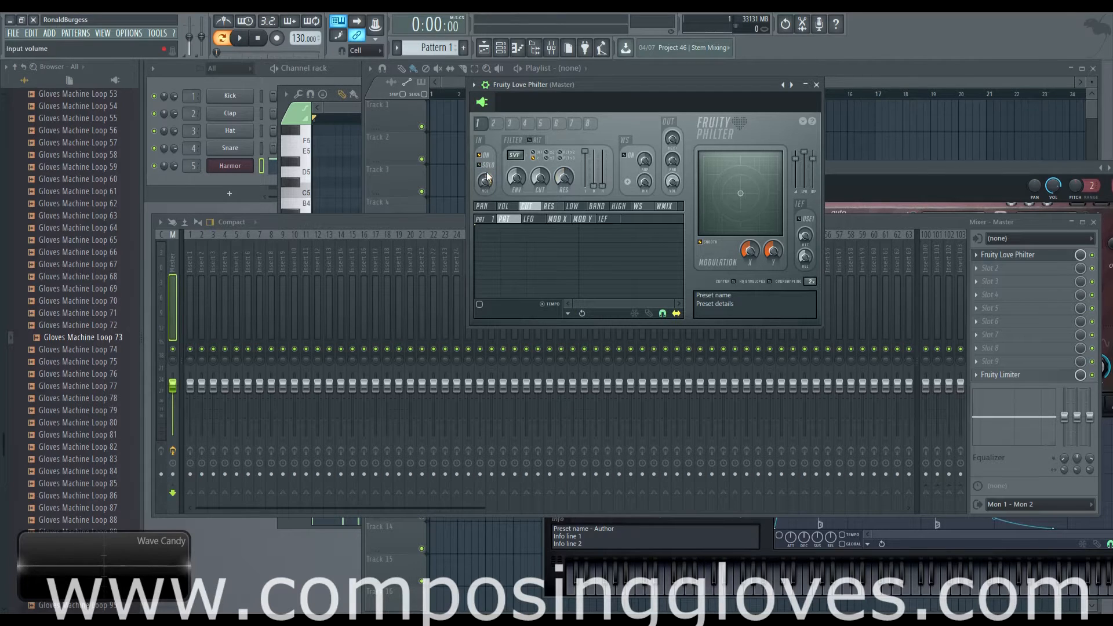
pyautogui.scroll(5, 486, 182)
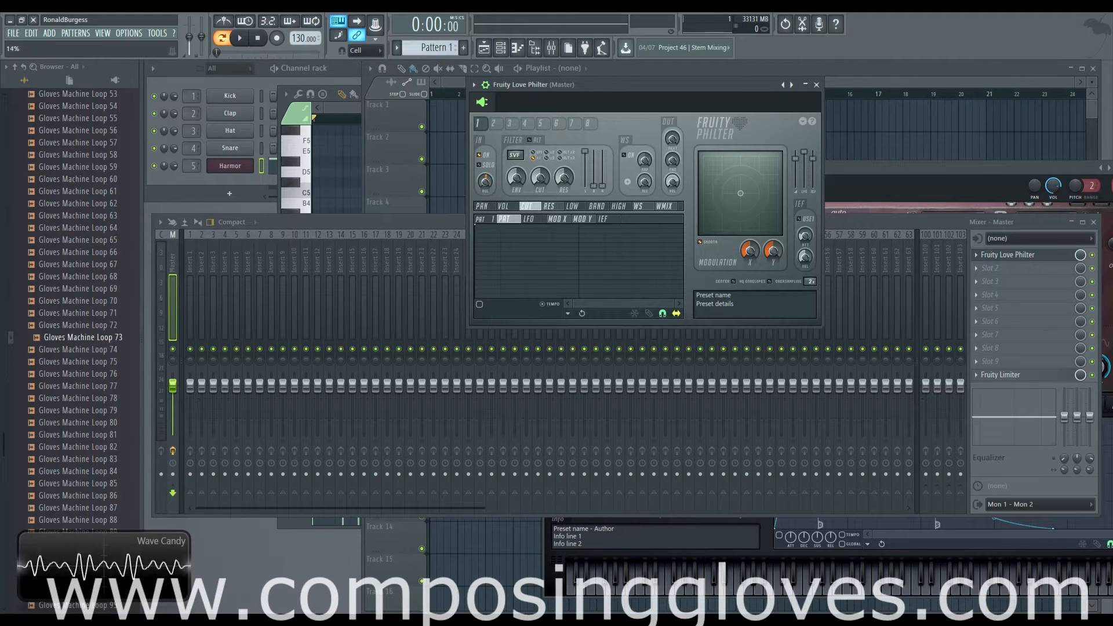
# Re-enable filter unit 1 and sweep its input volume down to -100% and back up
pyautogui.moveTo(486, 186); pyautogui.dragTo(486, 185)
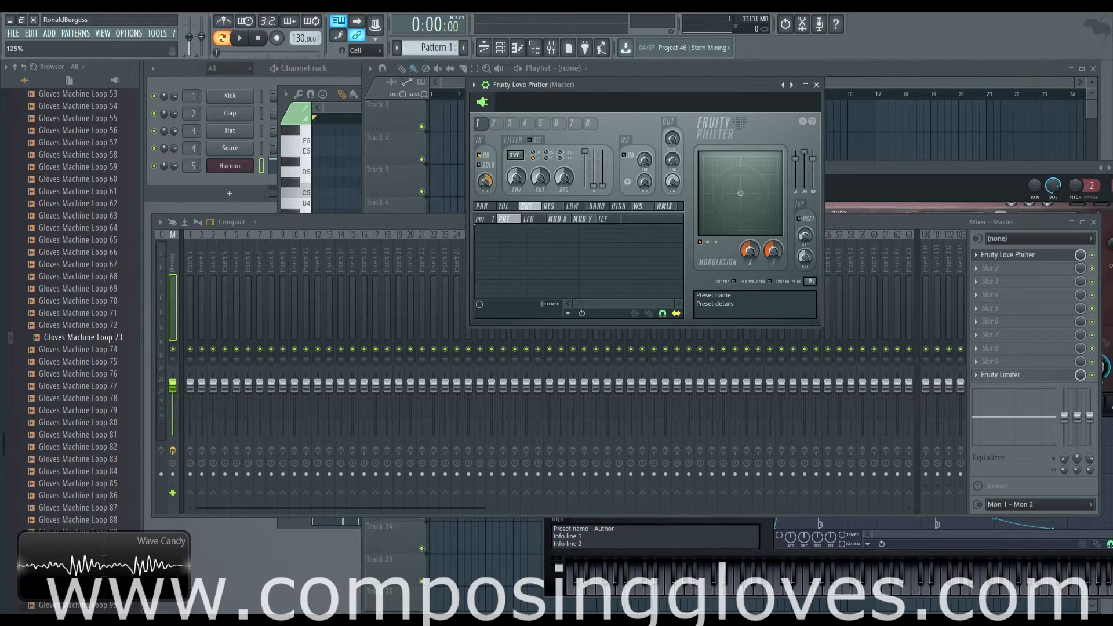
pyautogui.click(479, 155)
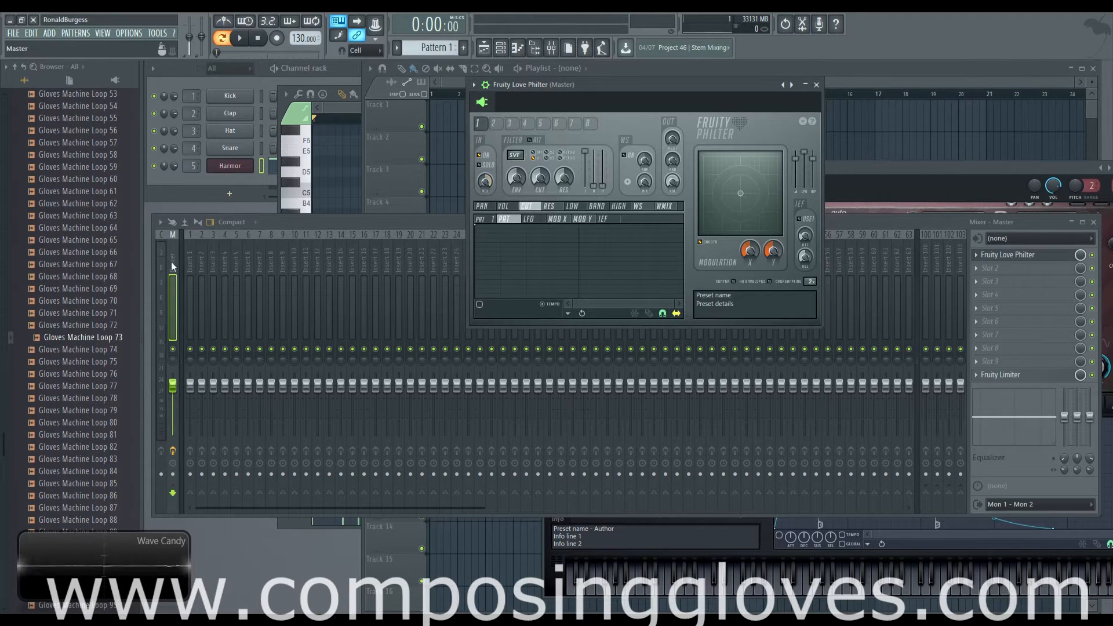
pyautogui.moveTo(486, 184)
pyautogui.mouseDown()
pyautogui.moveTo(486, 171)
pyautogui.moveTo(486, 181)
pyautogui.mouseUp()
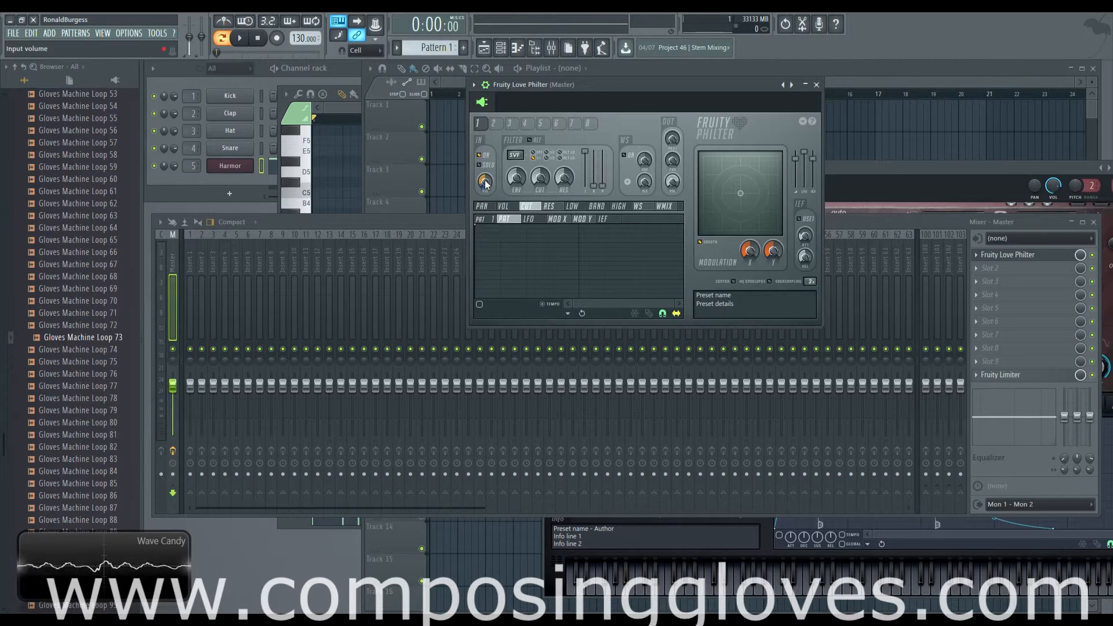
pyautogui.moveTo(486, 183); pyautogui.dragTo(486, 232)
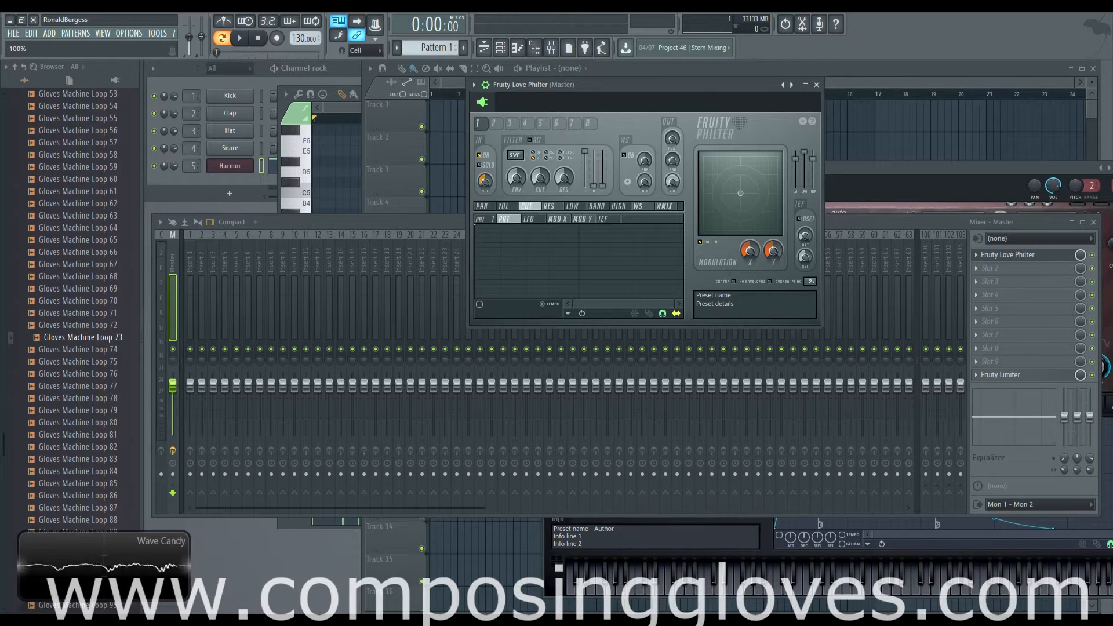
pyautogui.moveTo(484, 181); pyautogui.dragTo(485, 138)
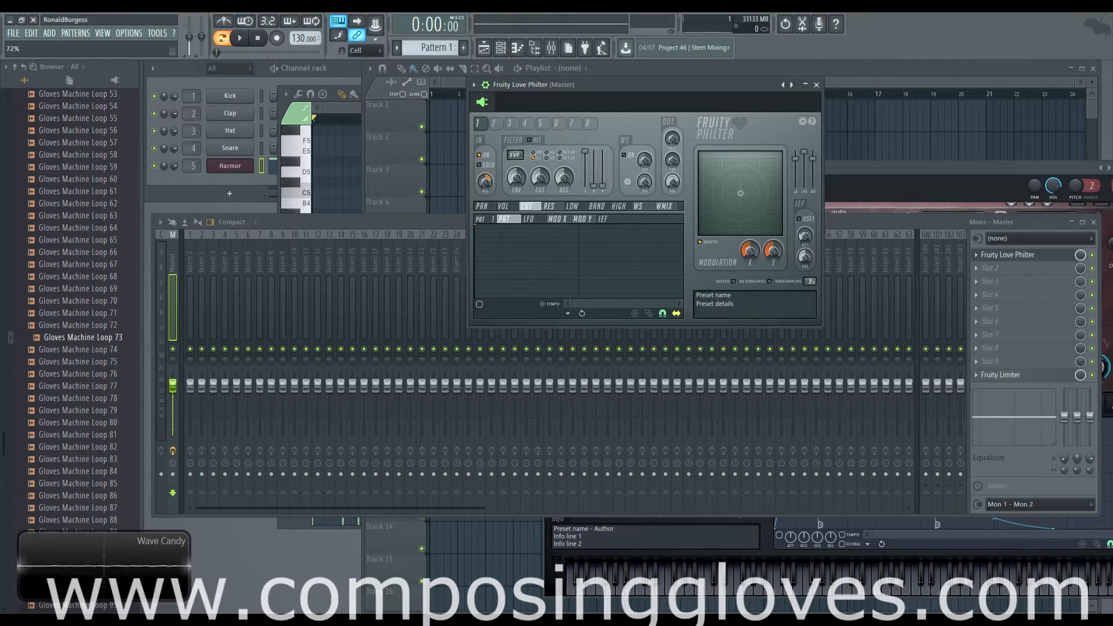
# Enable filter unit 2 and return to filter unit 1
pyautogui.click(494, 124)
pyautogui.click(479, 155)
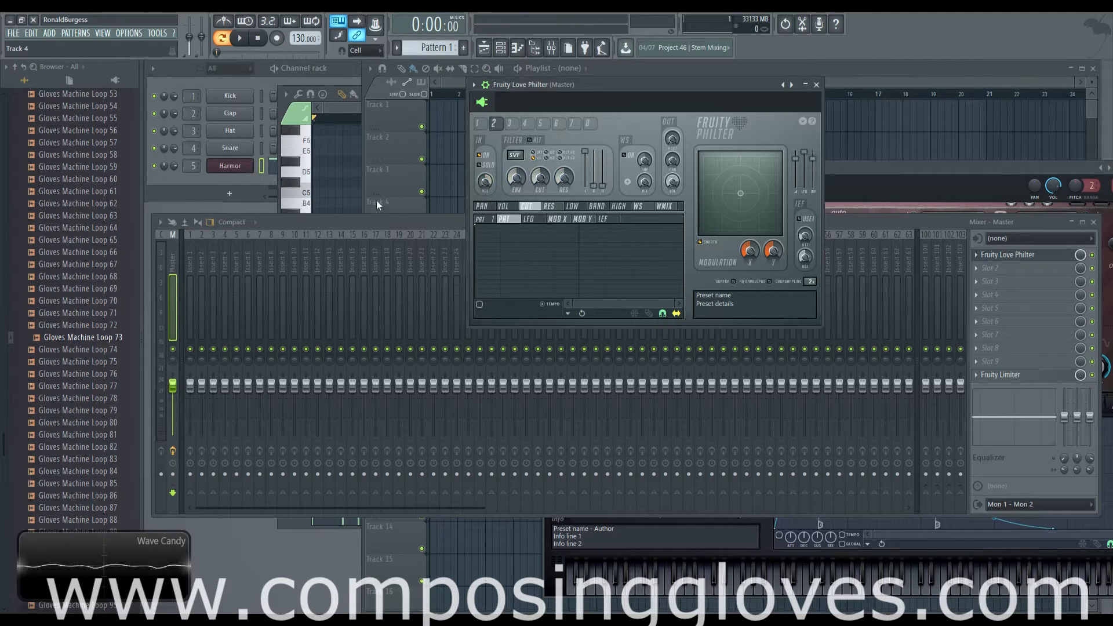
pyautogui.click(478, 123)
# Toggle filter unit 3 on and back off, and go back through unit 2 to unit 1
pyautogui.click(510, 123)
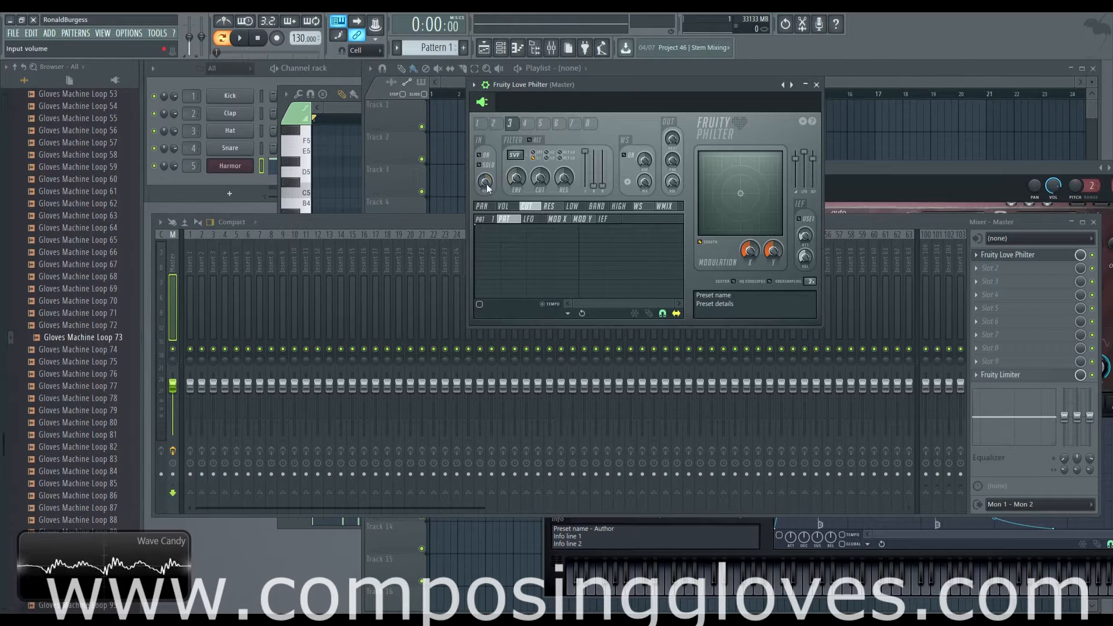
pyautogui.click(483, 156)
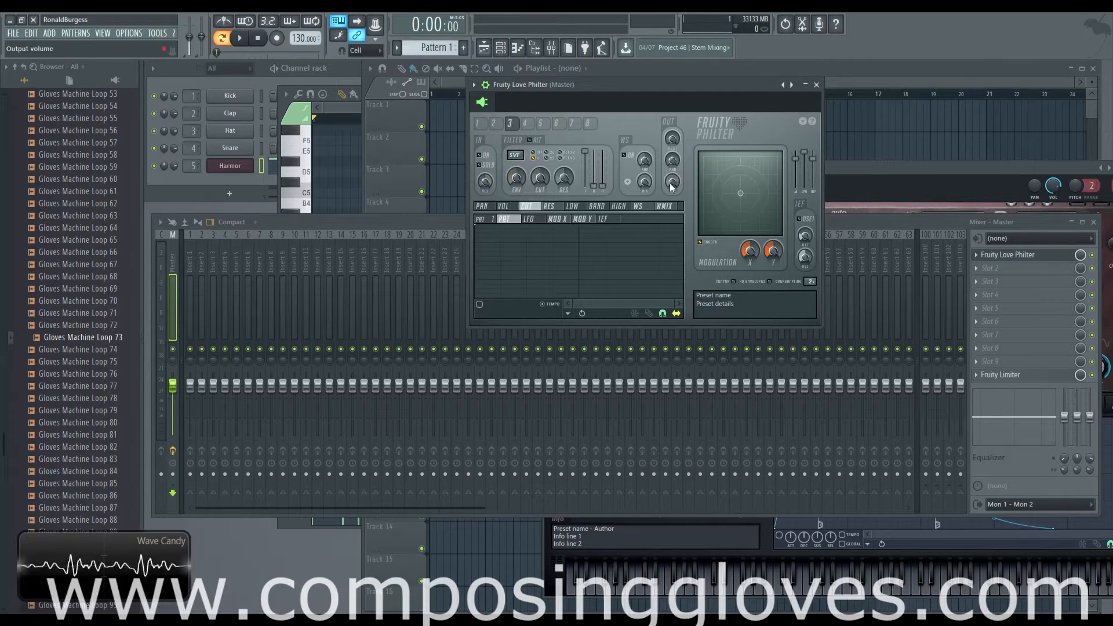
pyautogui.click(482, 156)
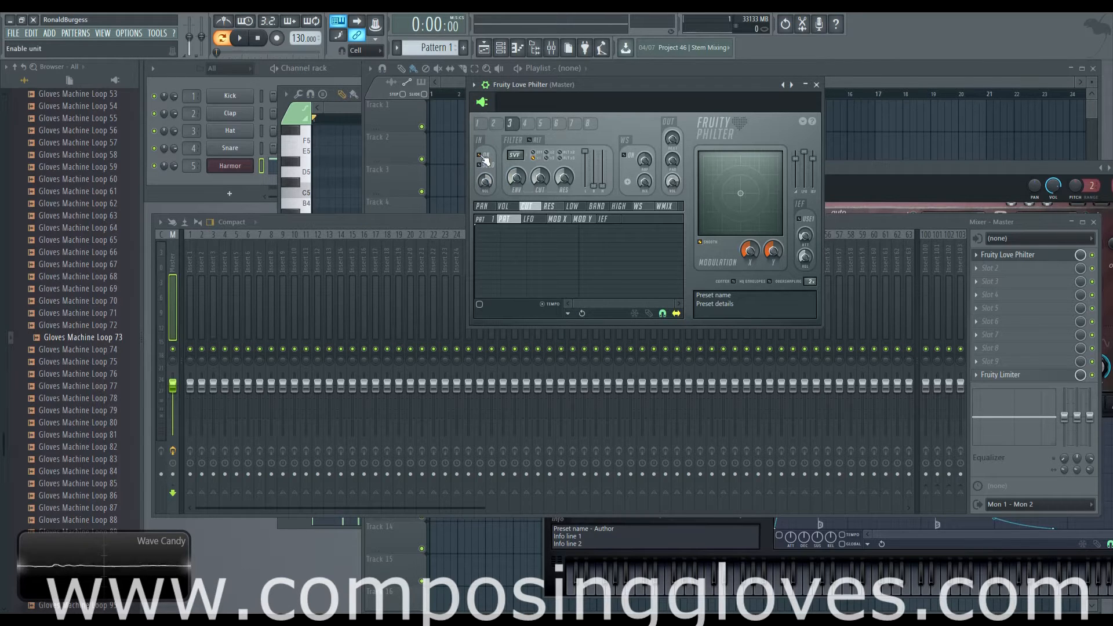
pyautogui.click(482, 155)
pyautogui.click(494, 124)
pyautogui.click(478, 124)
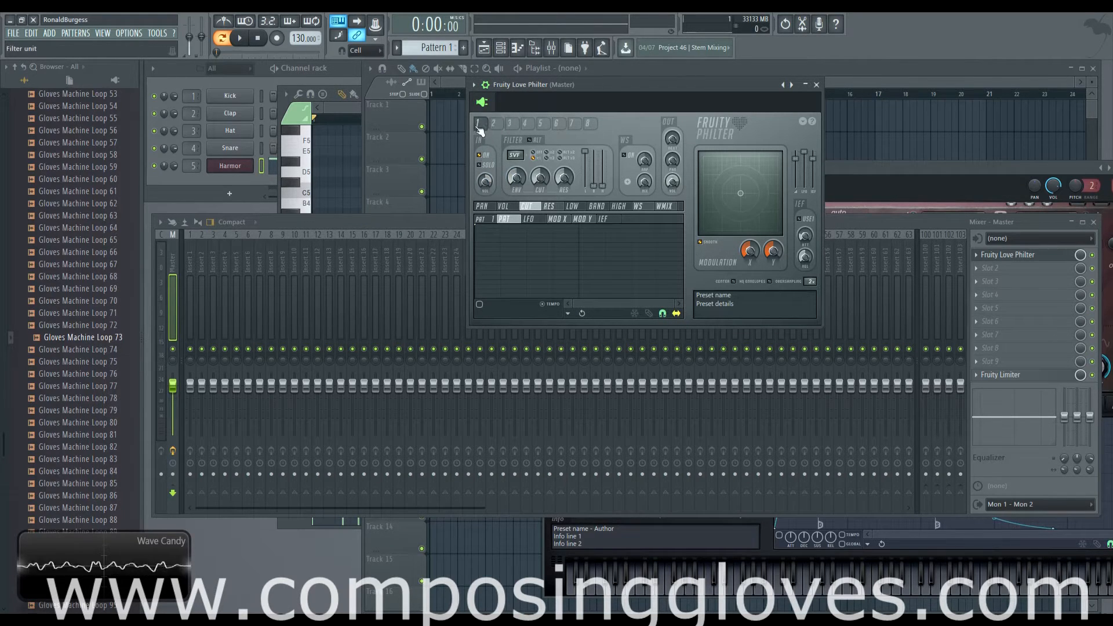
# Try raising and lowering unit 1's send to the next filter, checking filter unit 2 between adjustments
pyautogui.moveTo(821, 324); pyautogui.dragTo(825, 328)
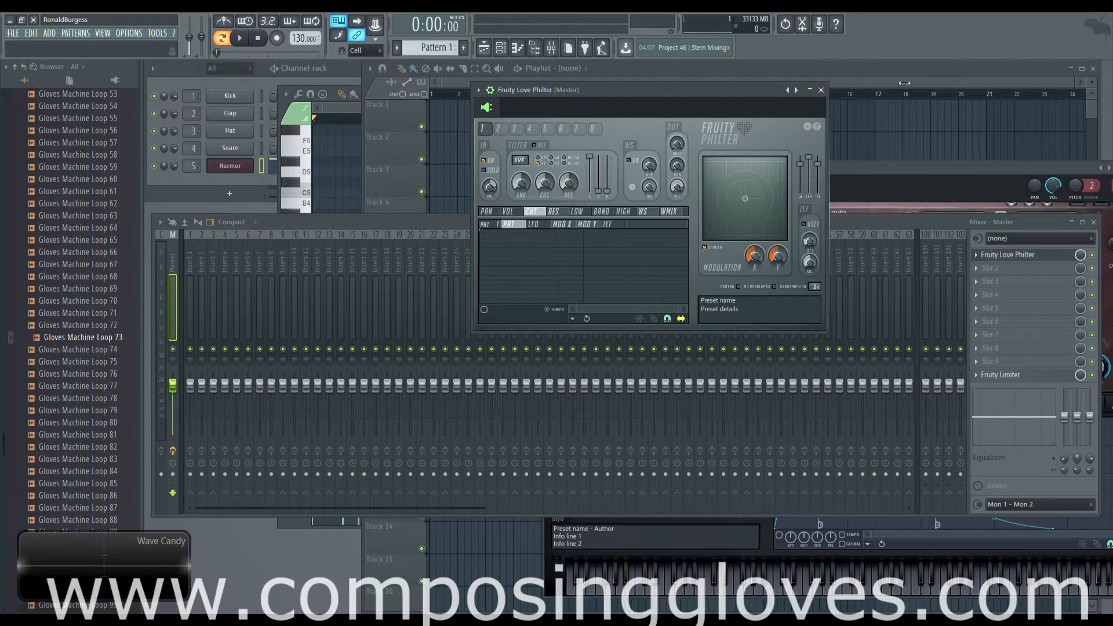
pyautogui.click(499, 128)
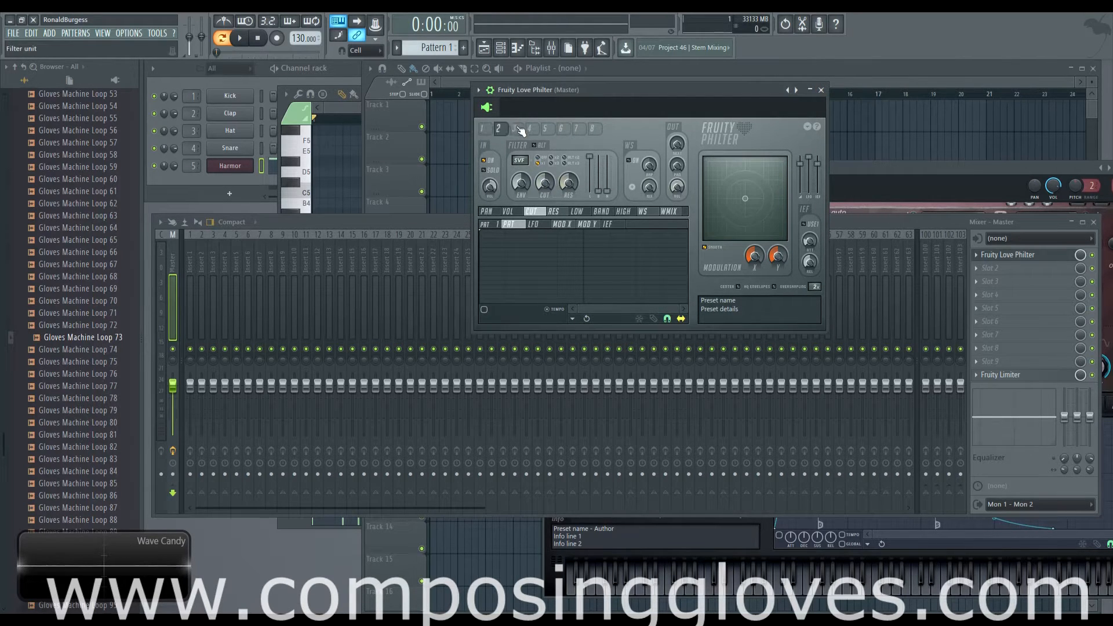
pyautogui.click(482, 128)
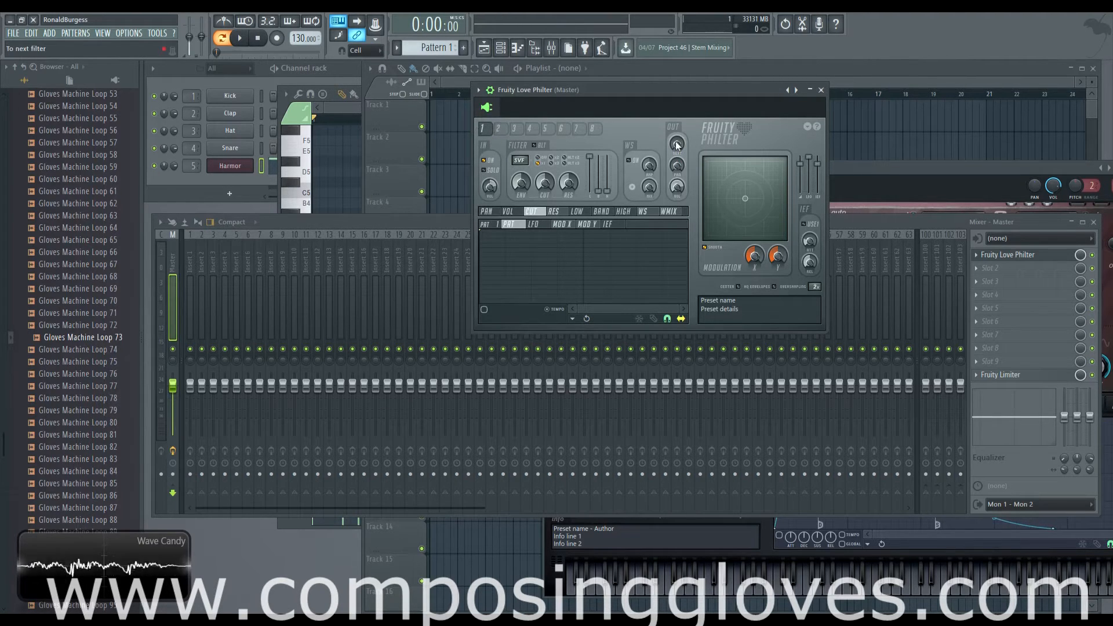
pyautogui.moveTo(677, 146)
pyautogui.mouseDown()
pyautogui.moveTo(677, 133)
pyautogui.moveTo(677, 145)
pyautogui.mouseUp()
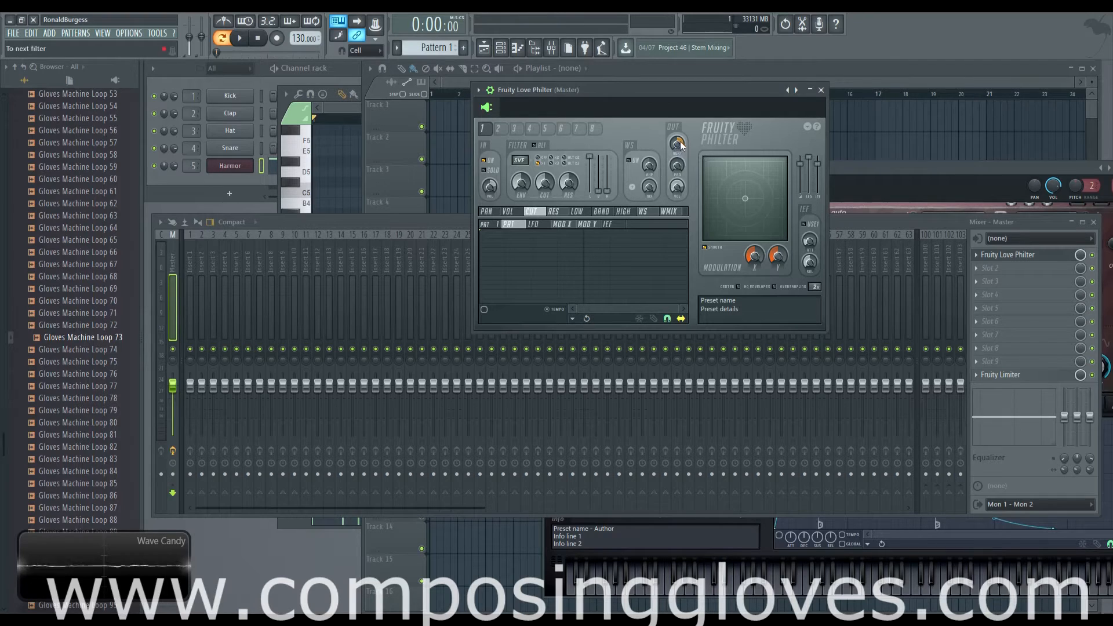
pyautogui.moveTo(677, 143); pyautogui.dragTo(677, 141)
pyautogui.click(498, 128)
pyautogui.click(482, 132)
pyautogui.moveTo(676, 150)
pyautogui.mouseDown()
pyautogui.moveTo(677, 162)
pyautogui.moveTo(677, 142)
pyautogui.mouseUp()
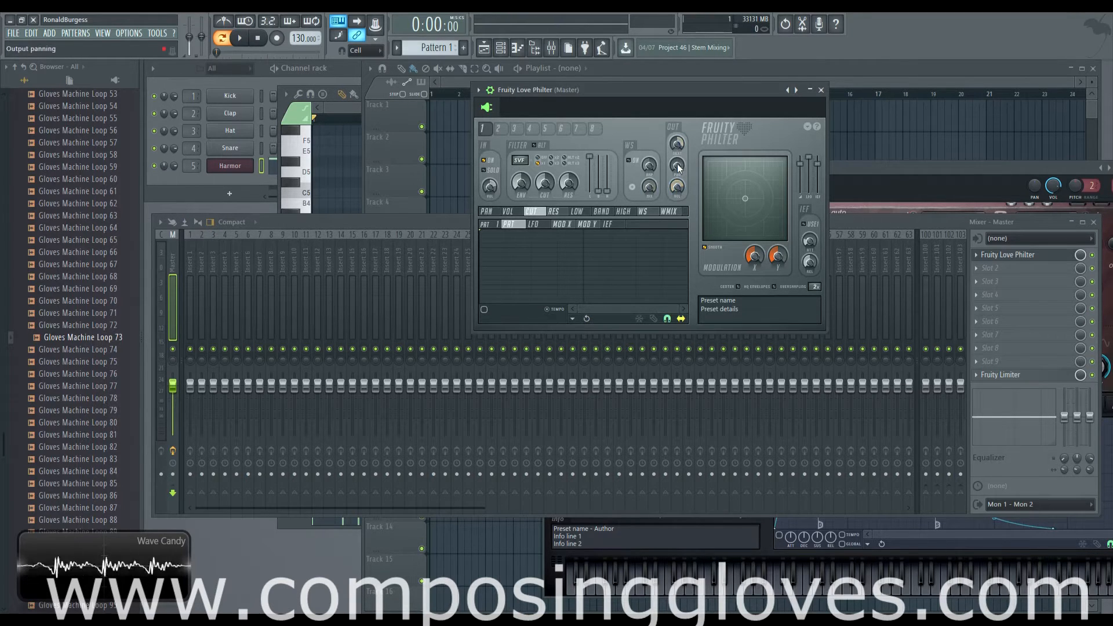
# Examine unit 1's output panning and output volume alongside unit 2's output volume
pyautogui.moveTo(677, 166)
pyautogui.mouseDown()
pyautogui.moveTo(678, 139)
pyautogui.moveTo(678, 167)
pyautogui.mouseUp()
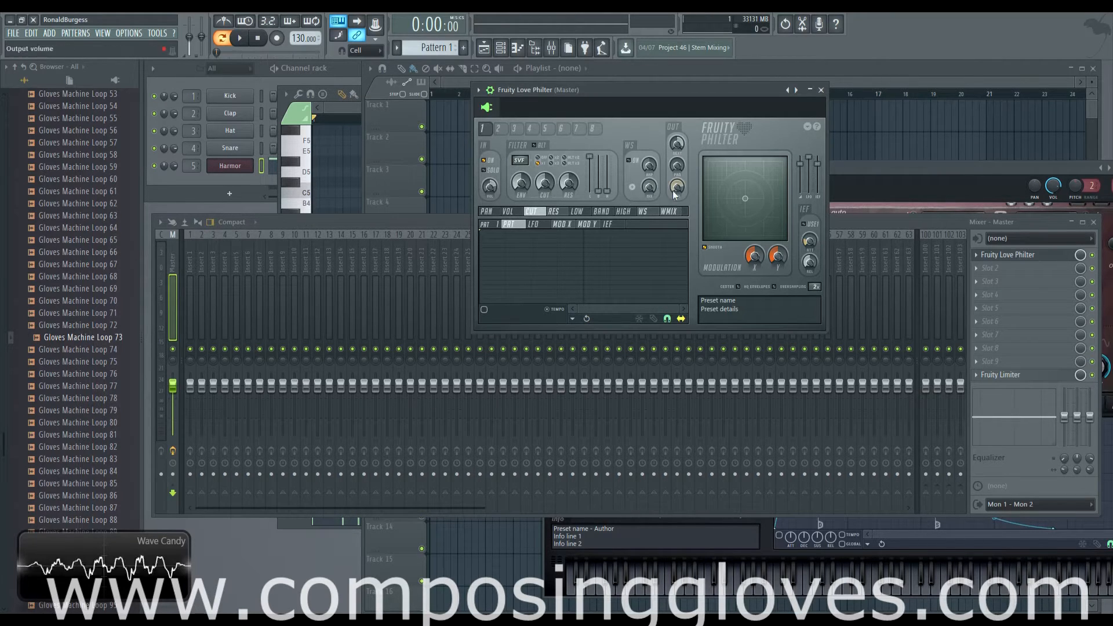
pyautogui.click(502, 129)
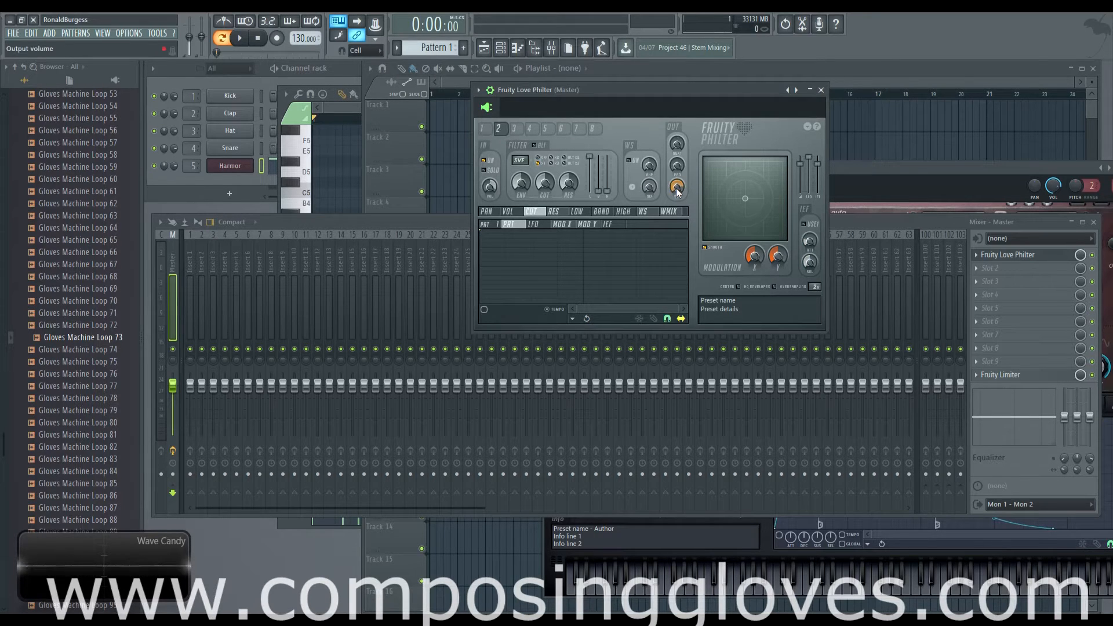
pyautogui.click(483, 128)
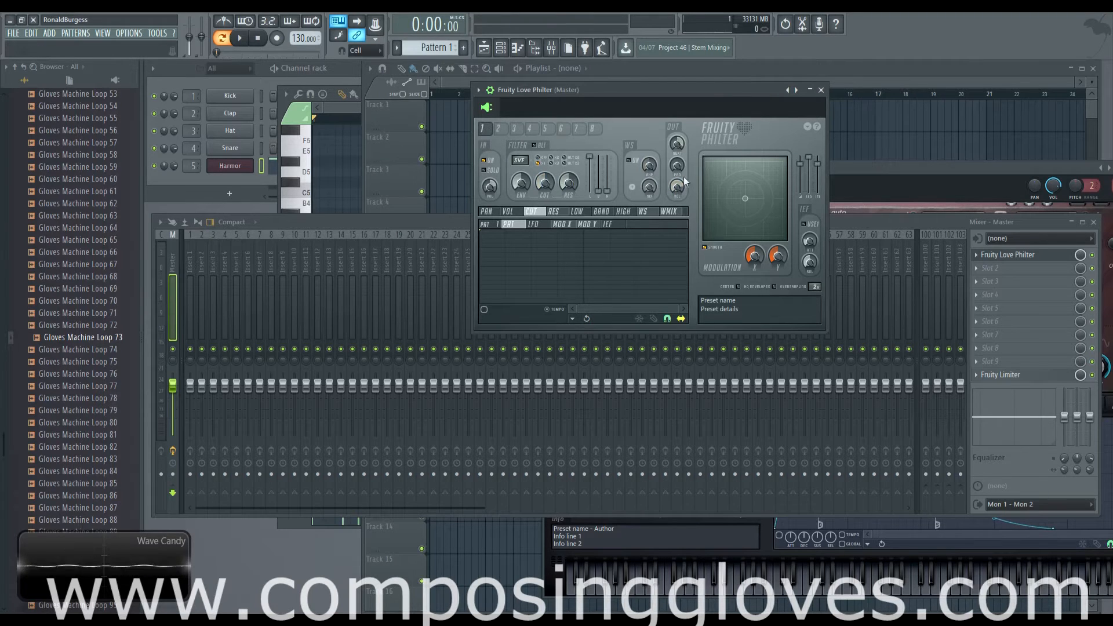
# Change filter unit 2's filter type and disable that unit, returning to unit 1
pyautogui.click(498, 128)
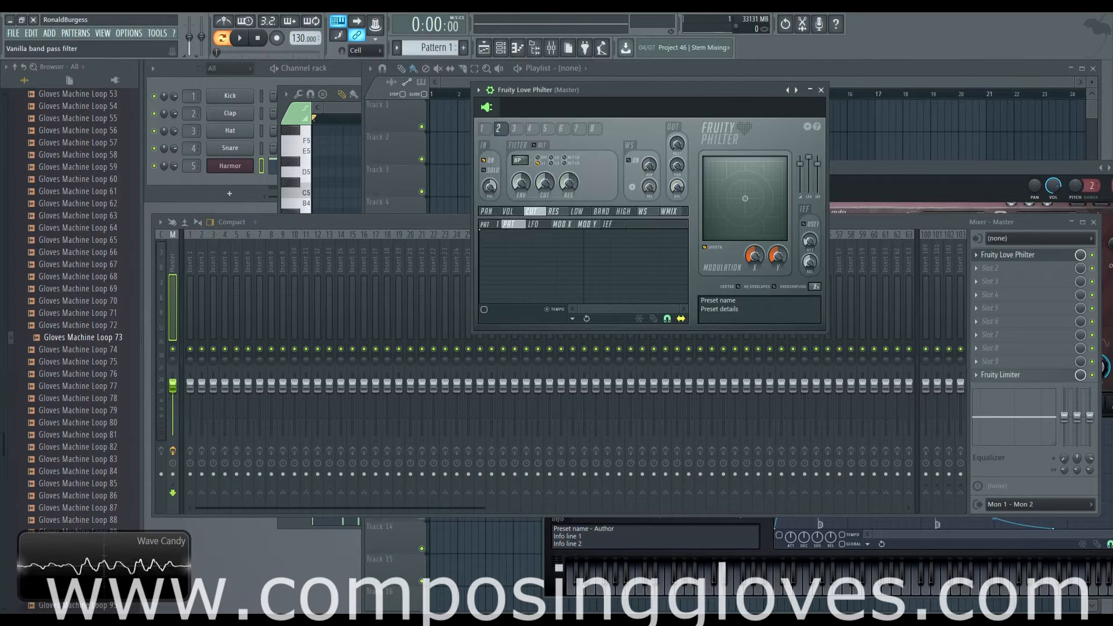
pyautogui.moveTo(520, 161); pyautogui.dragTo(545, 192)
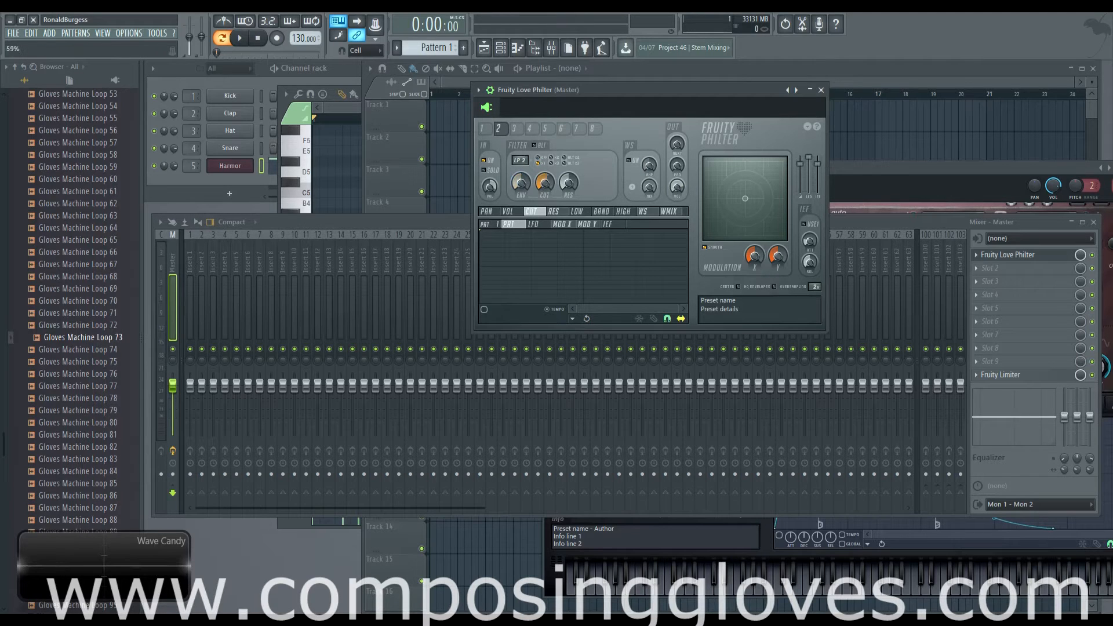
pyautogui.click(482, 129)
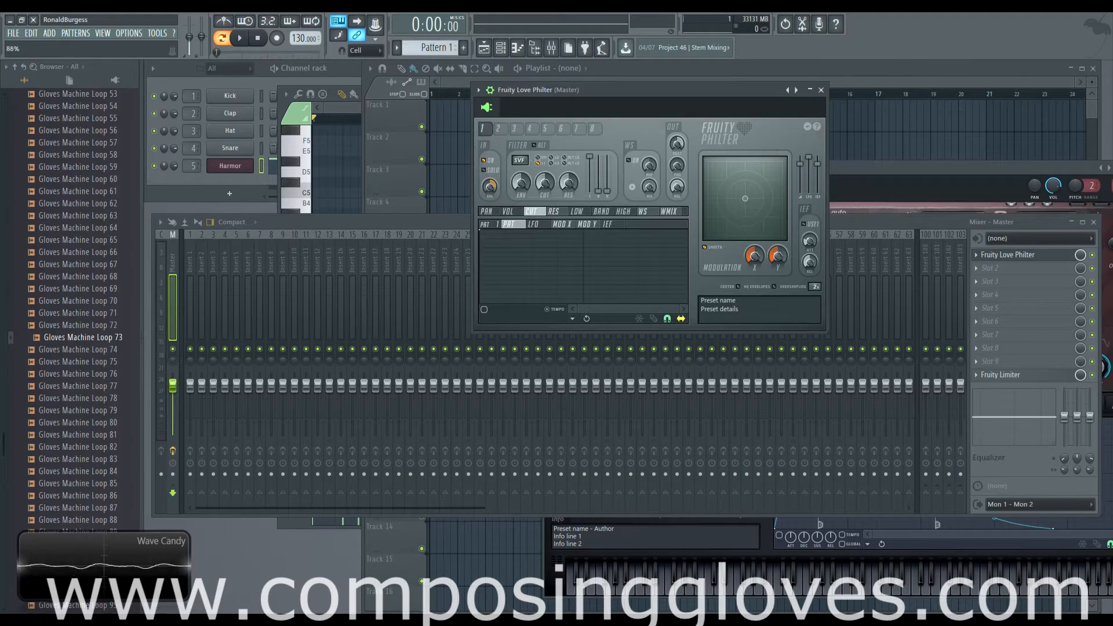
# Audition Pattern 1 while turning unit 1's output volume all the way down and back up to 85%
pyautogui.press('space')
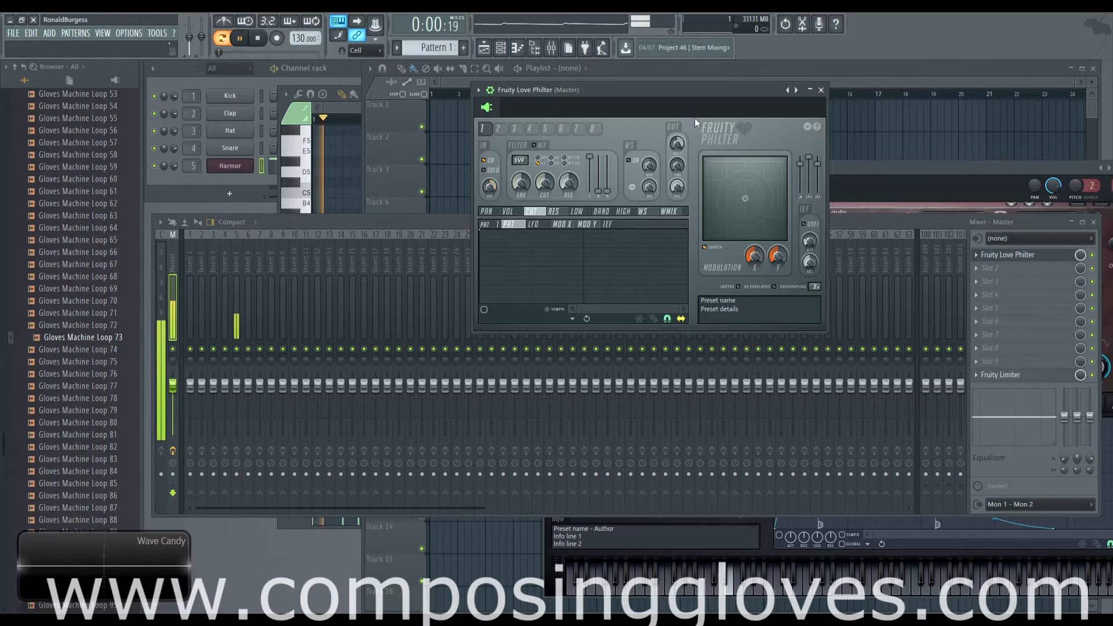
pyautogui.press('space')
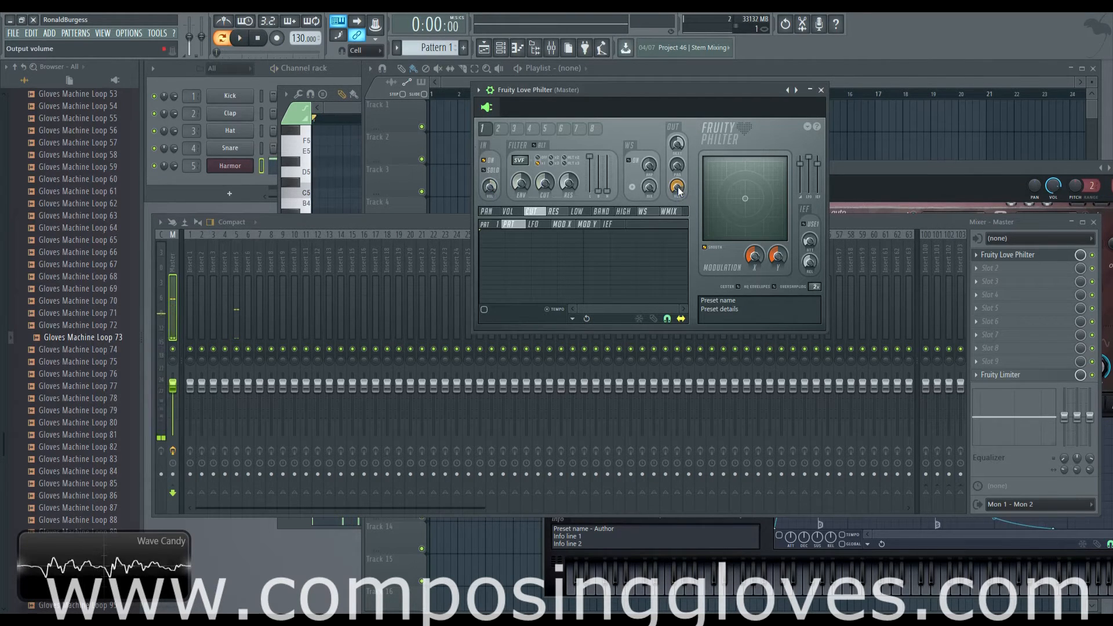
pyautogui.moveTo(679, 190); pyautogui.dragTo(679, 243)
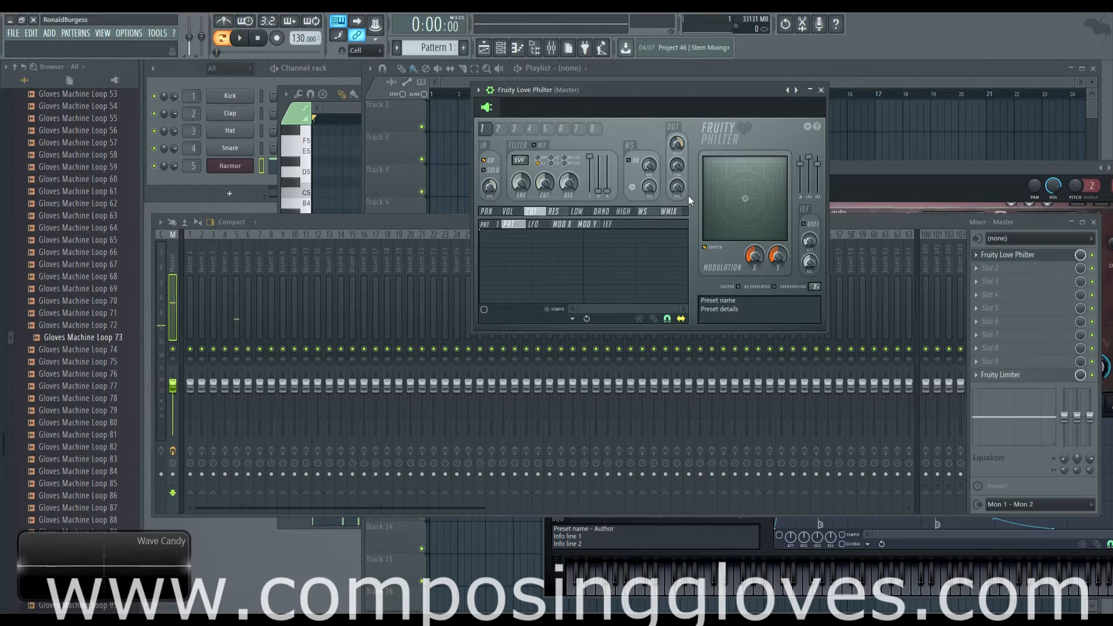
pyautogui.press('space')
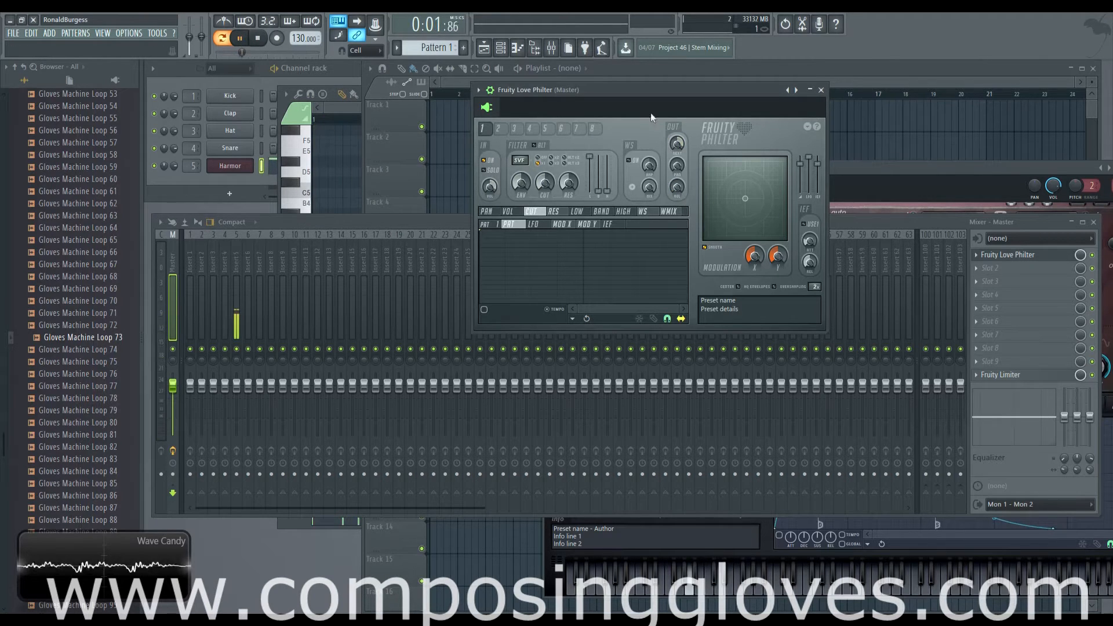
pyautogui.moveTo(677, 186); pyautogui.dragTo(677, 146)
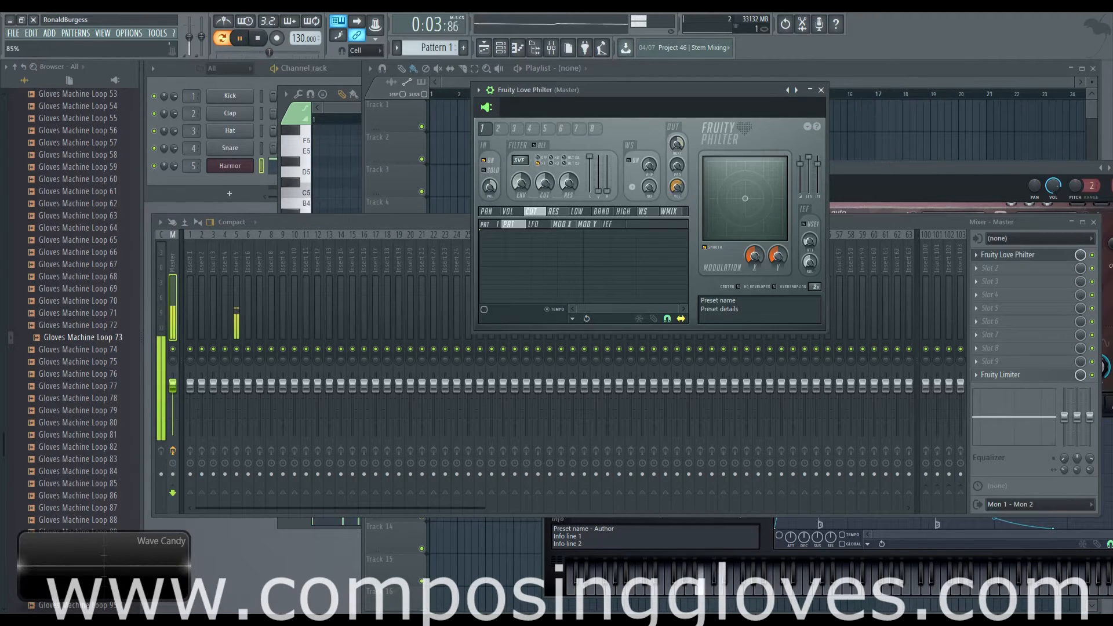
pyautogui.press('space')
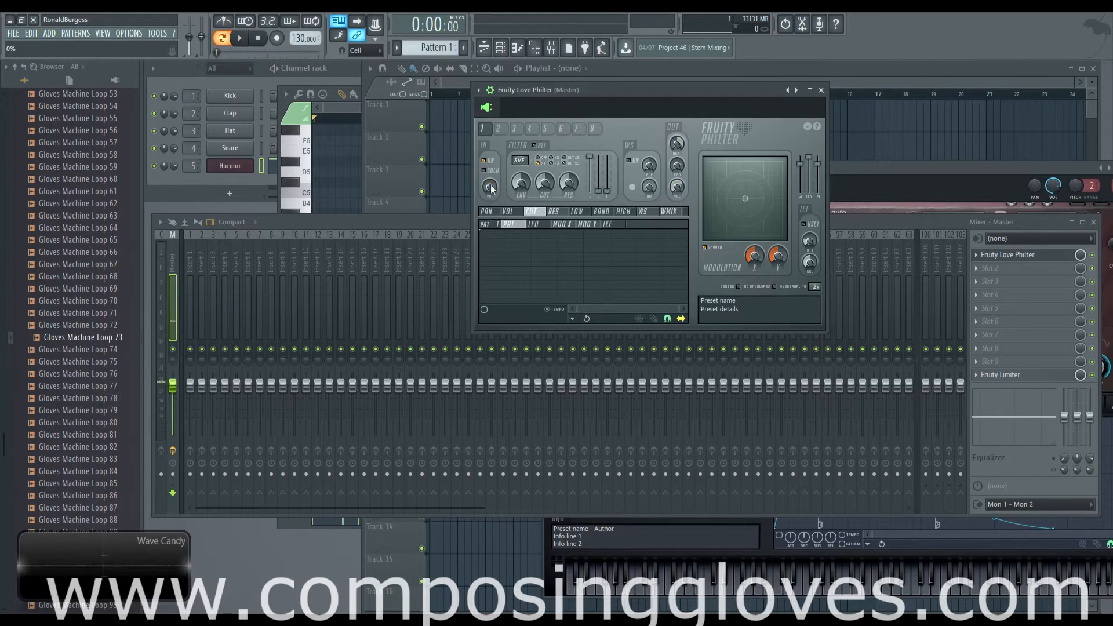
# Audition Pattern 1 with unit 1's input volume turned down, and restore it to 0% when stopping
pyautogui.moveTo(677, 187); pyautogui.dragTo(677, 193)
pyautogui.press('space')
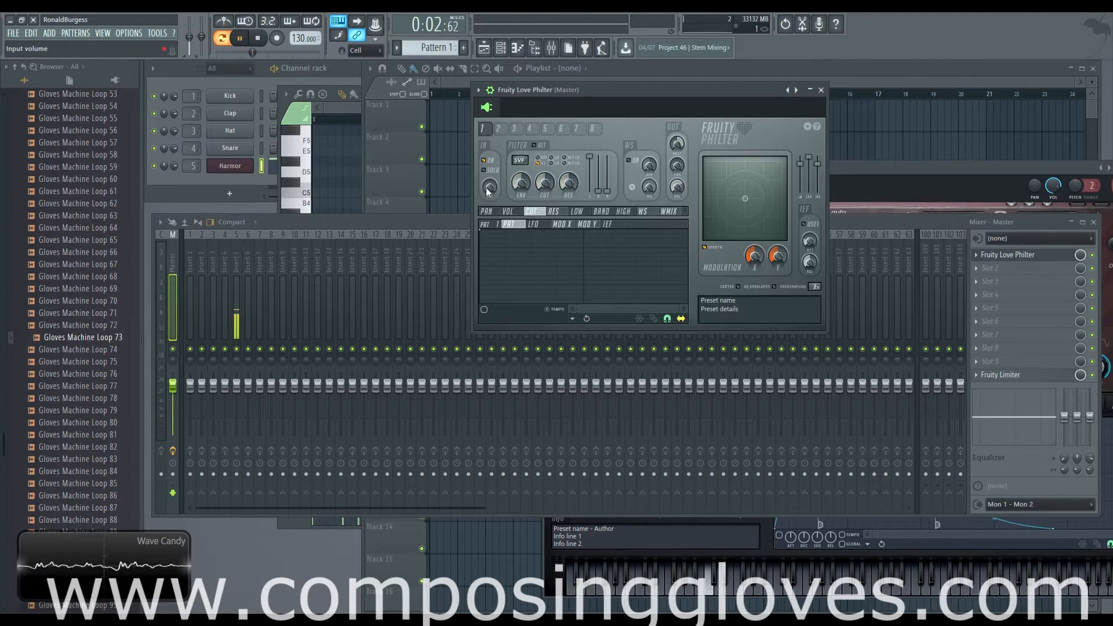
pyautogui.press('space')
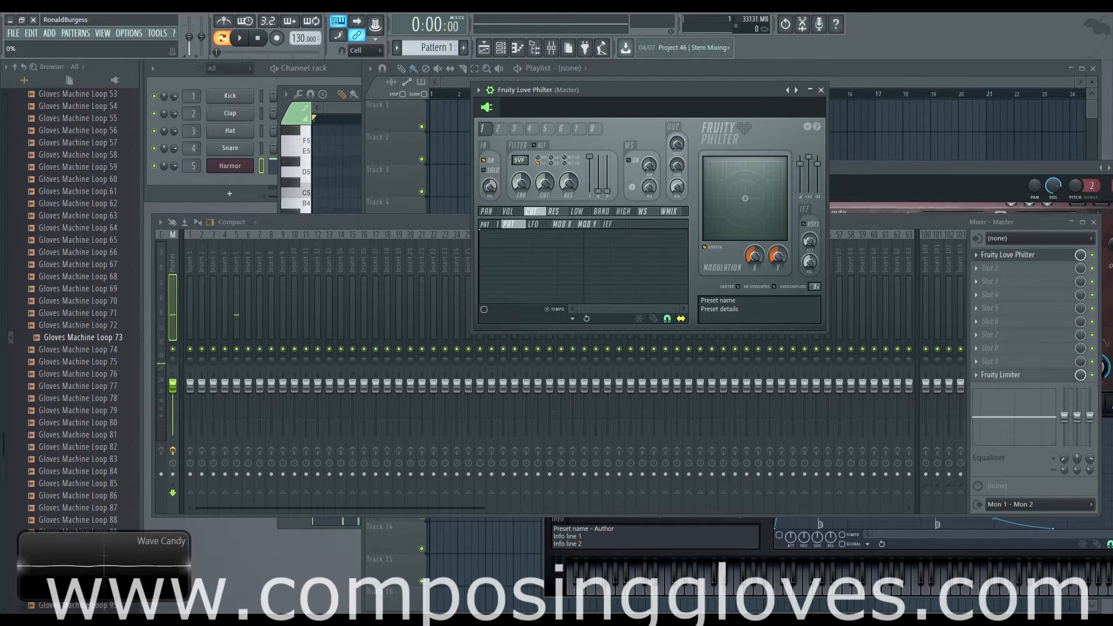
# Compare the settings of filter units 2 and 3 with unit 1, ending on unit 1
pyautogui.click(499, 131)
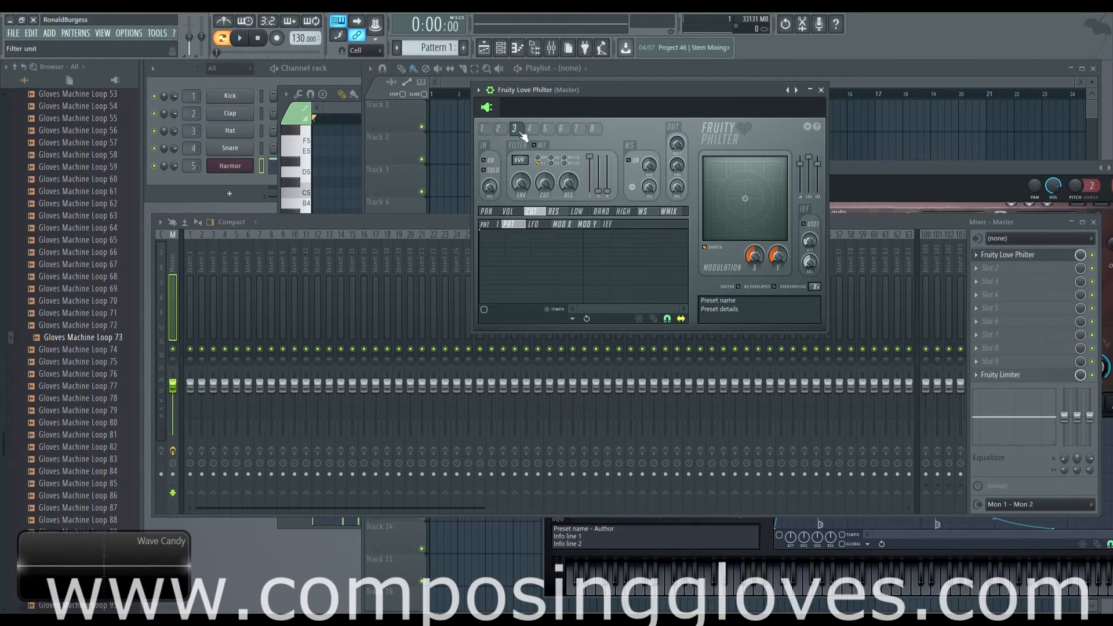
pyautogui.click(482, 129)
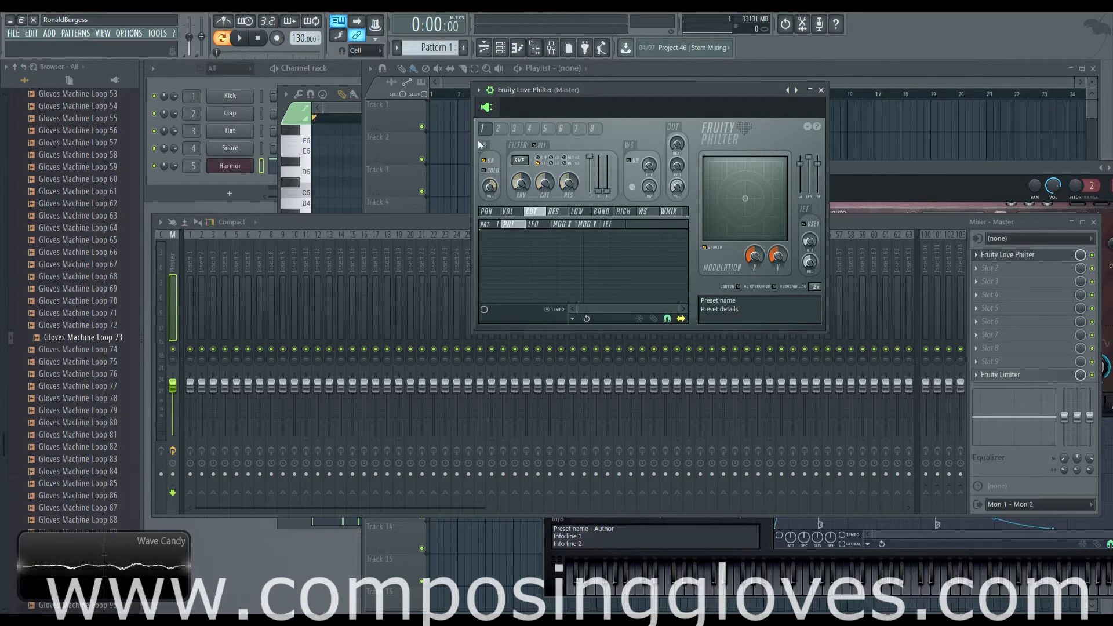
pyautogui.click(498, 129)
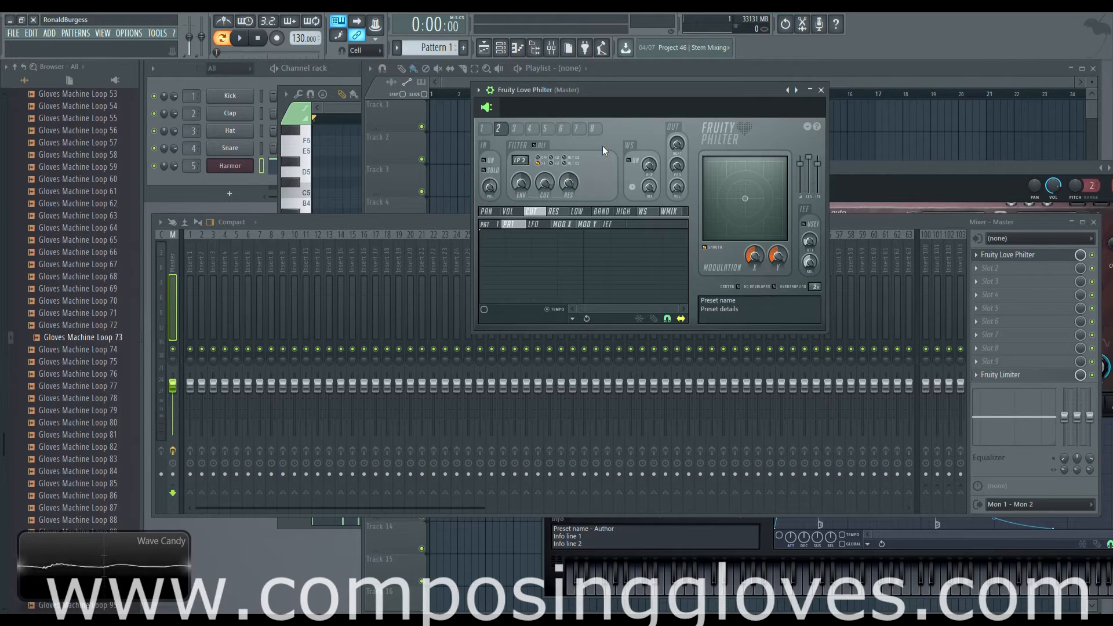
pyautogui.click(483, 128)
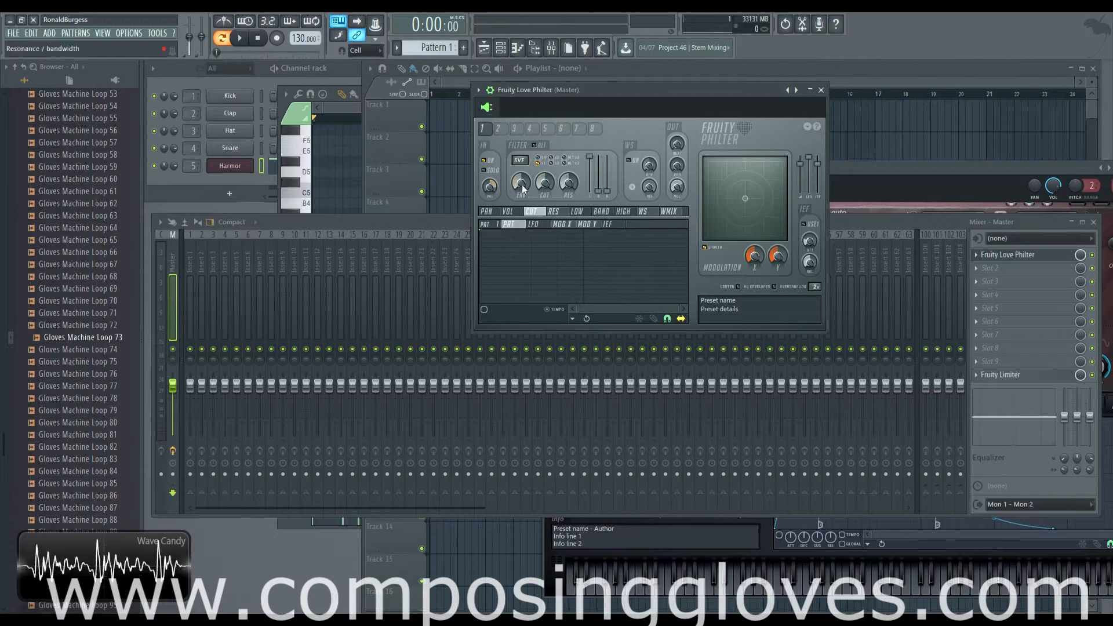
# Adjust unit 1's input and output volumes and set its send to the next filter to 100%
pyautogui.moveTo(490, 187); pyautogui.dragTo(490, 188)
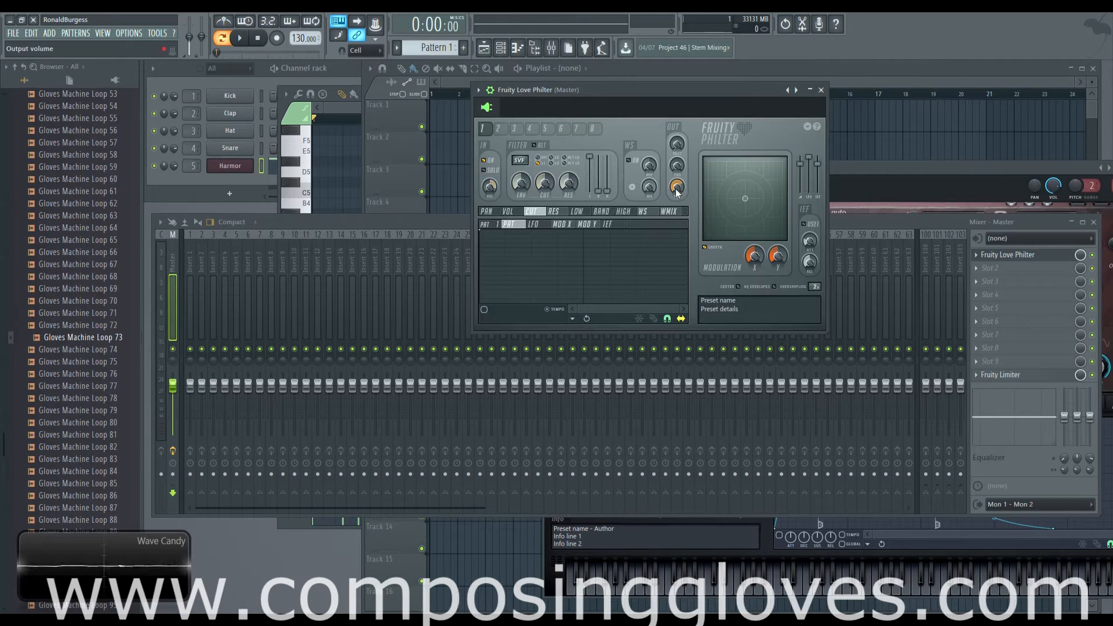
pyautogui.moveTo(678, 191); pyautogui.dragTo(677, 184)
pyautogui.moveTo(679, 146); pyautogui.dragTo(679, 133)
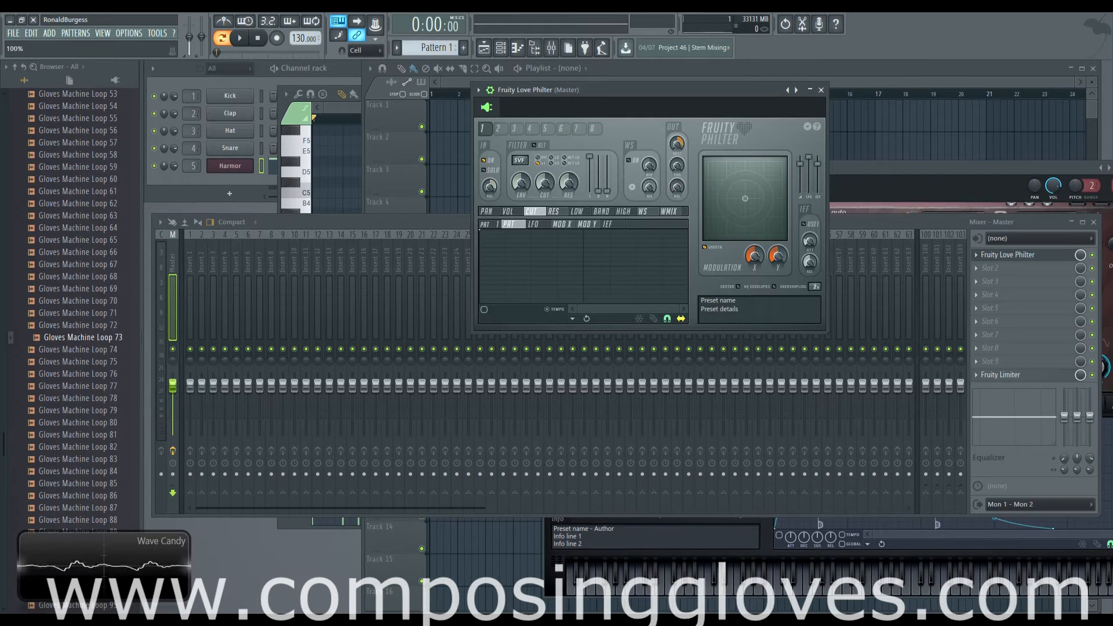
# Compare the filter mode and settings of units 1 and 2, ending on unit 1
pyautogui.click(498, 128)
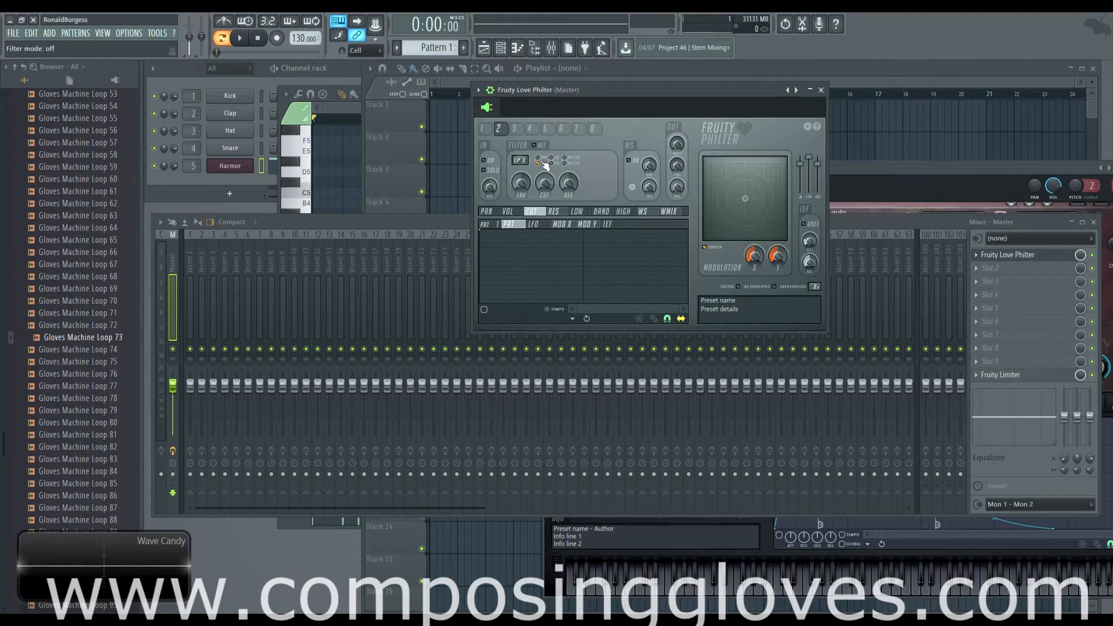
pyautogui.click(487, 129)
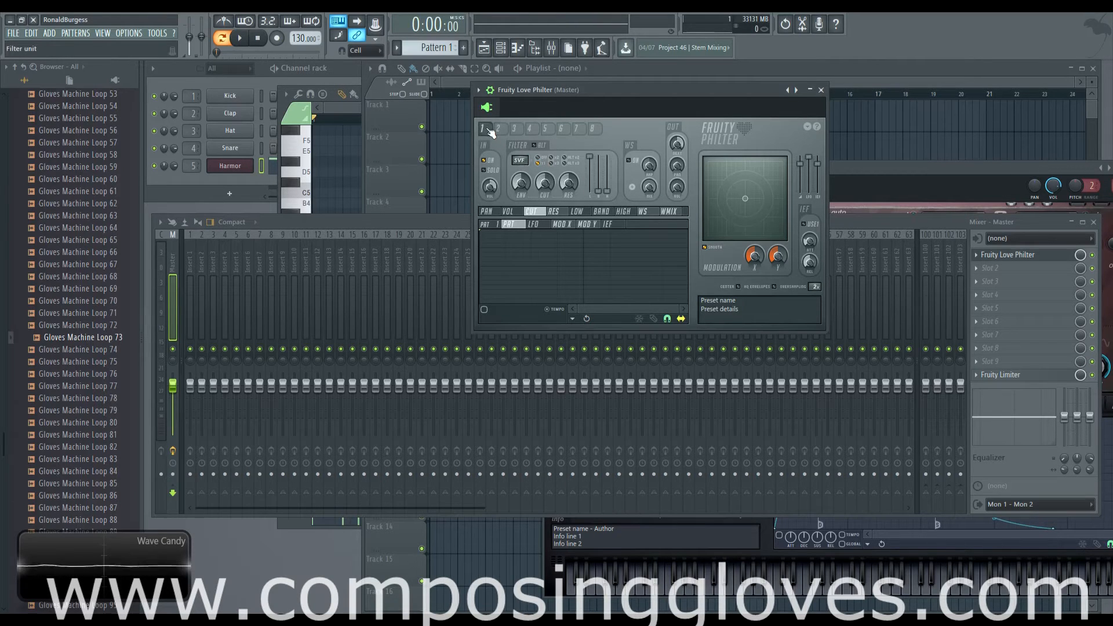
pyautogui.click(499, 128)
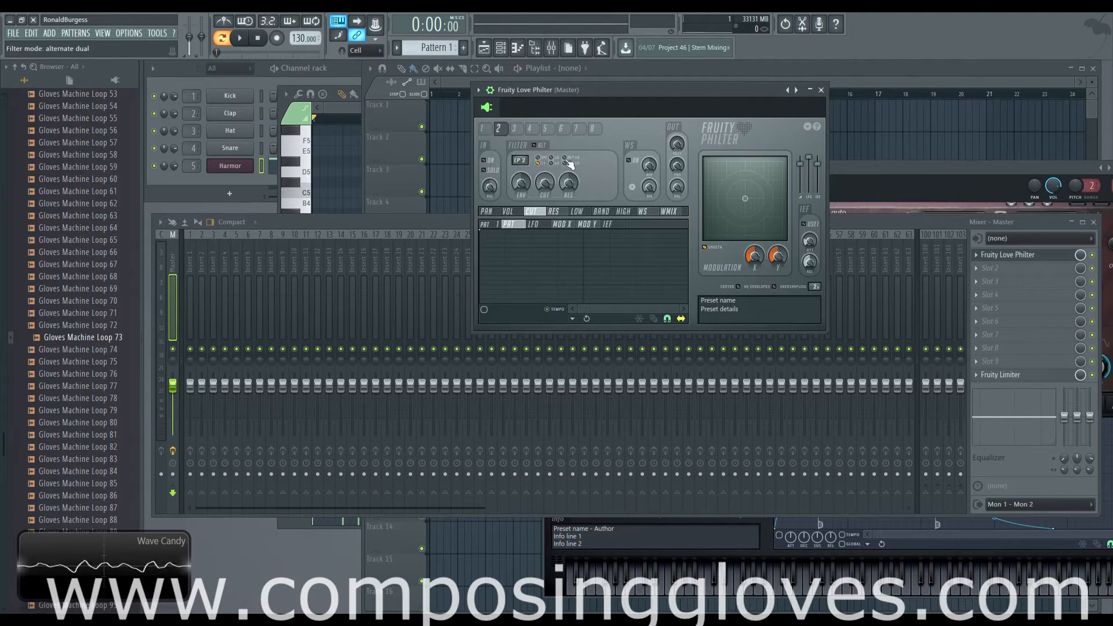
pyautogui.click(487, 128)
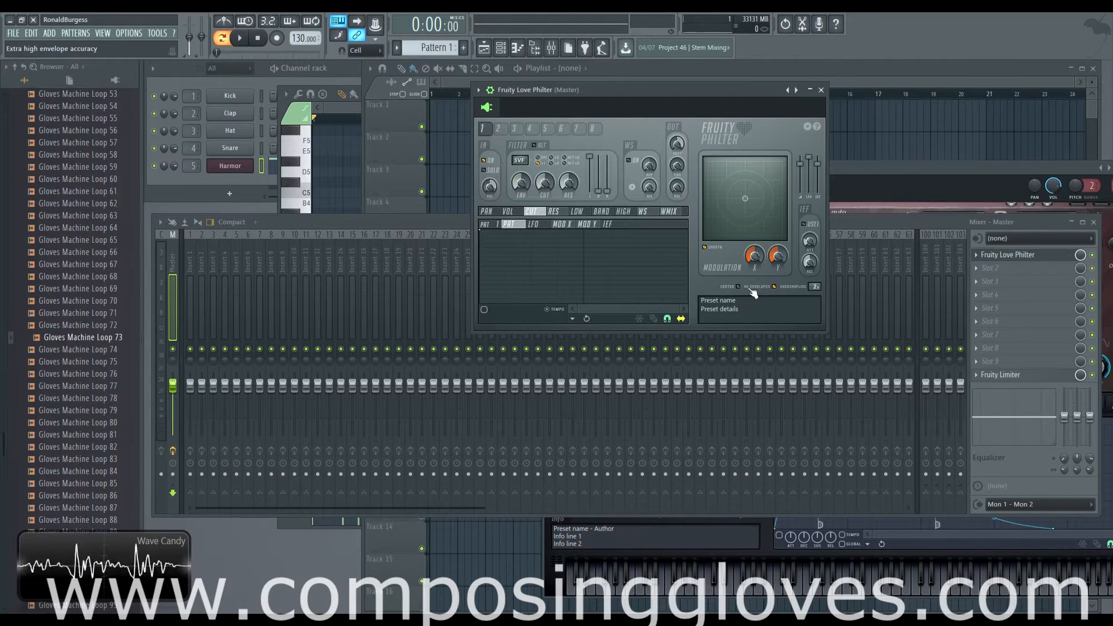
# Enable filter unit 2 and adjust its input volume, checking it against unit 1
pyautogui.click(501, 130)
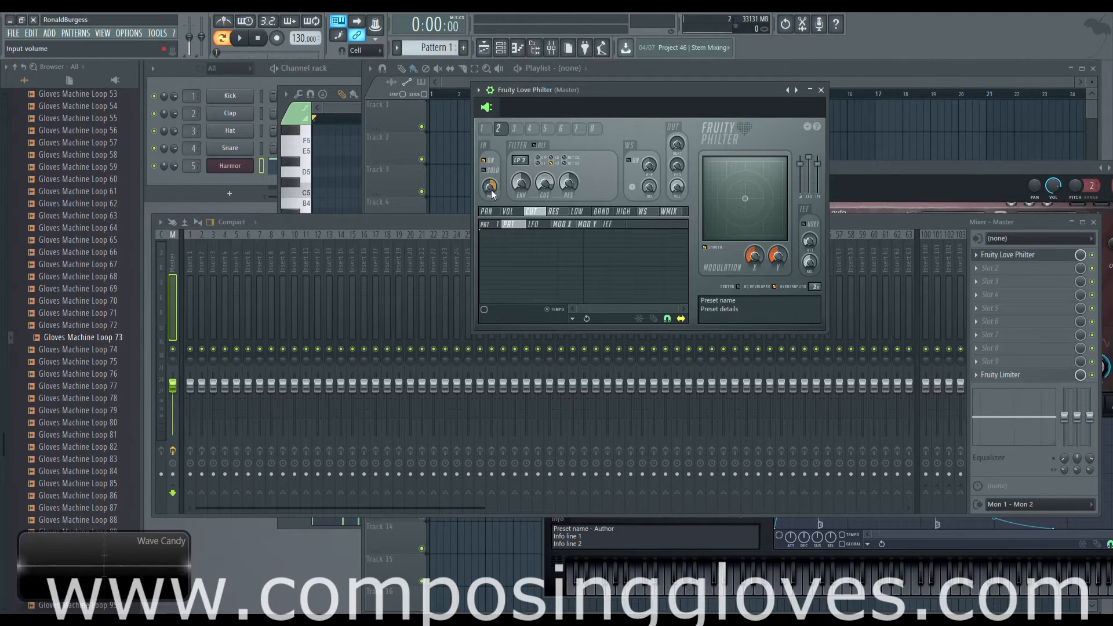
pyautogui.moveTo(490, 186); pyautogui.dragTo(489, 190)
pyautogui.click(482, 128)
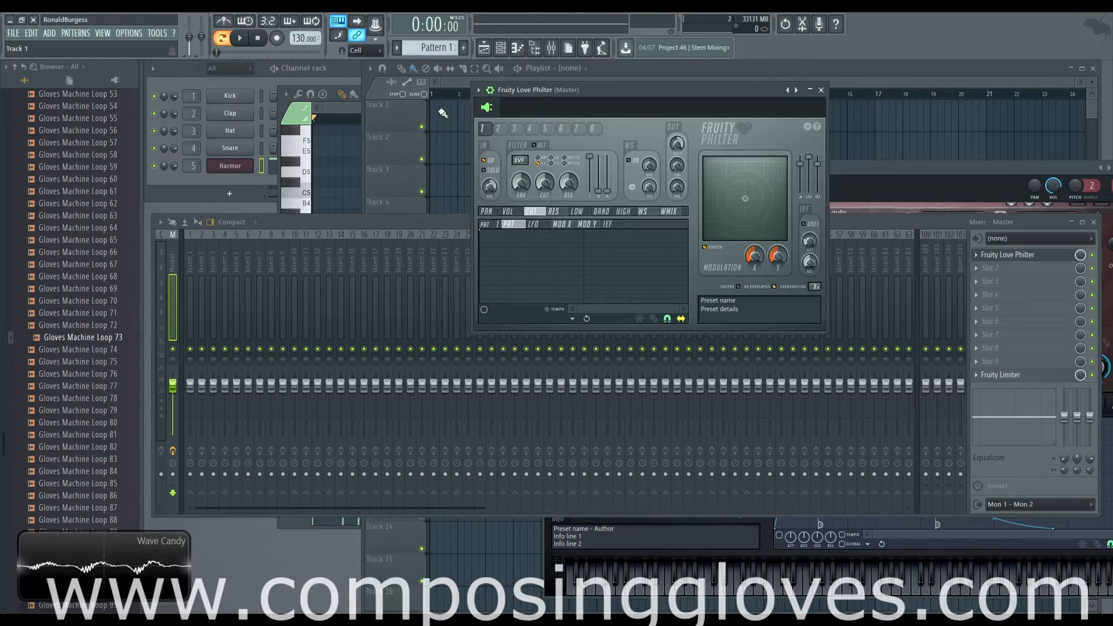
pyautogui.click(497, 130)
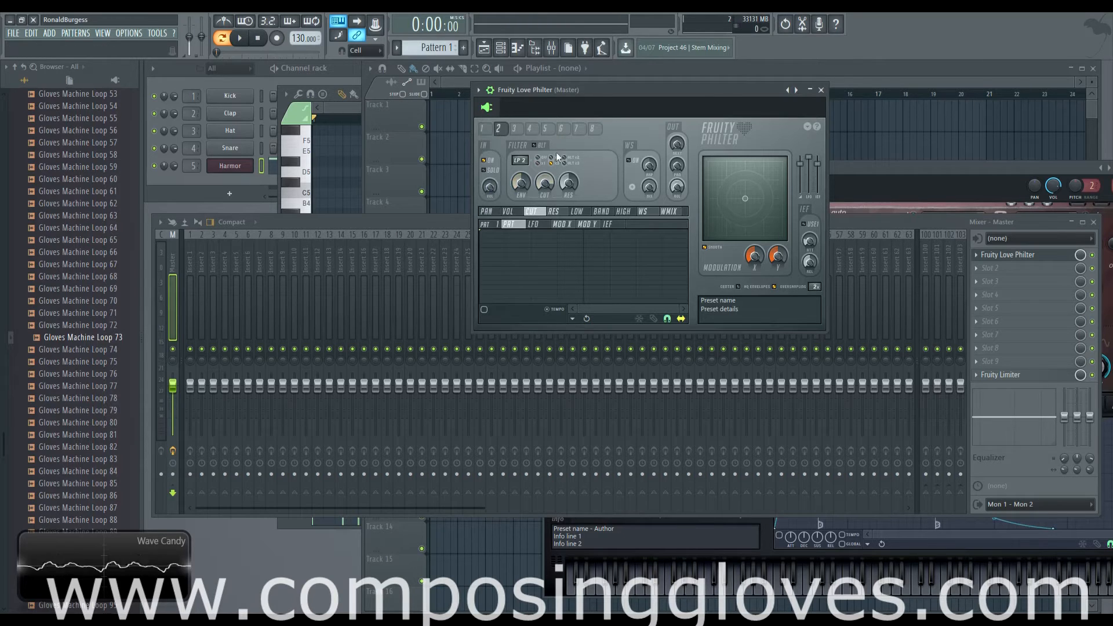
pyautogui.click(482, 128)
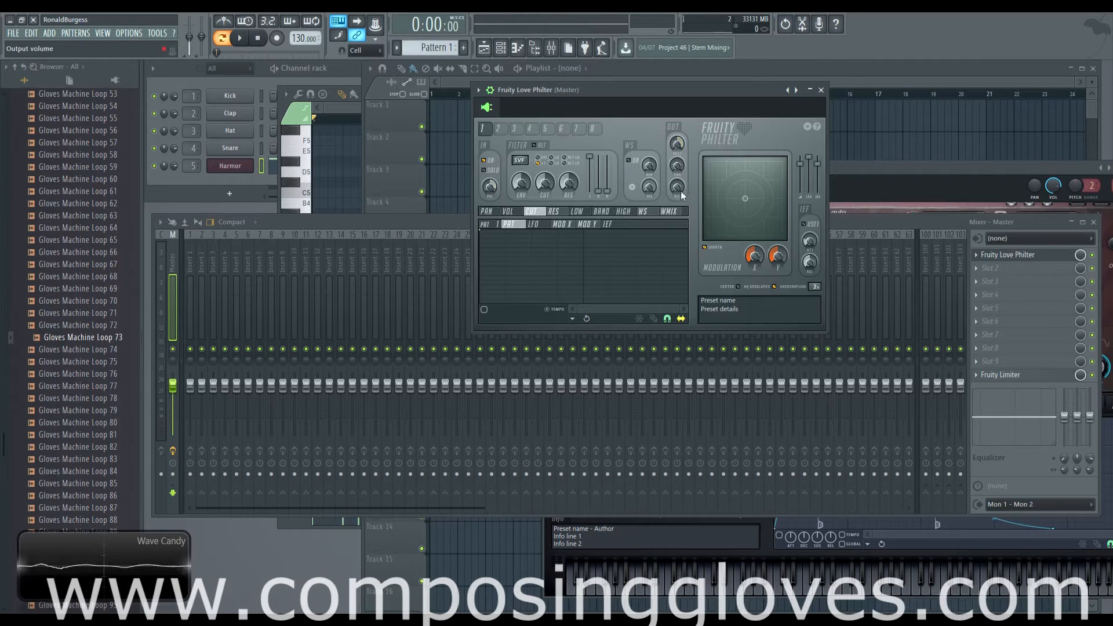
# Audition Pattern 1 with unit 2 selected while turning its output volume down and back up
pyautogui.click(498, 128)
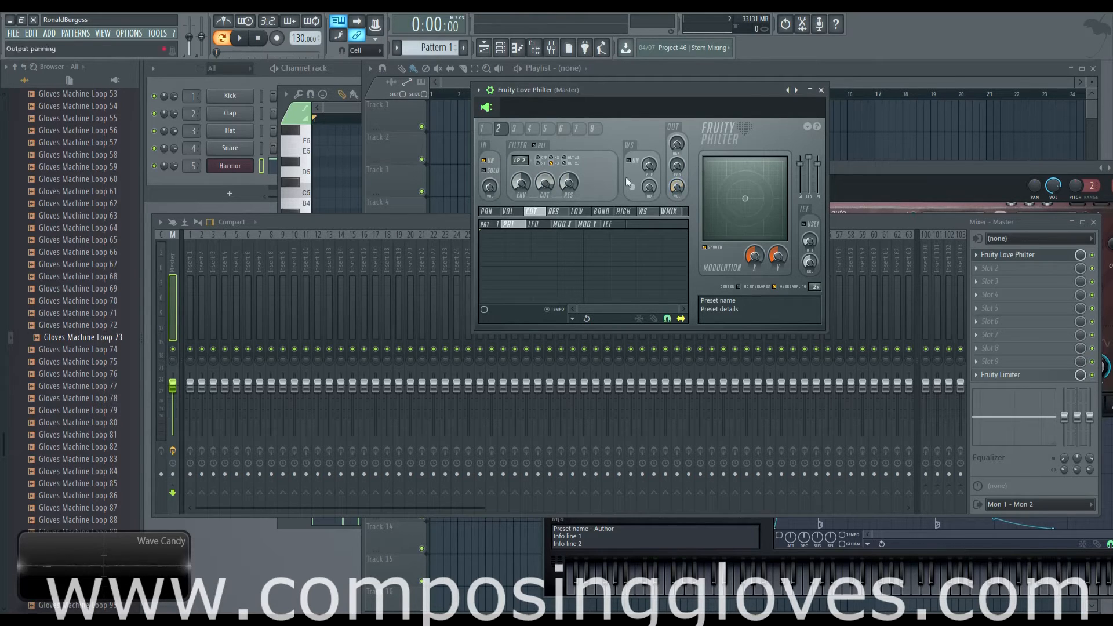
pyautogui.moveTo(605, 89); pyautogui.dragTo(605, 85)
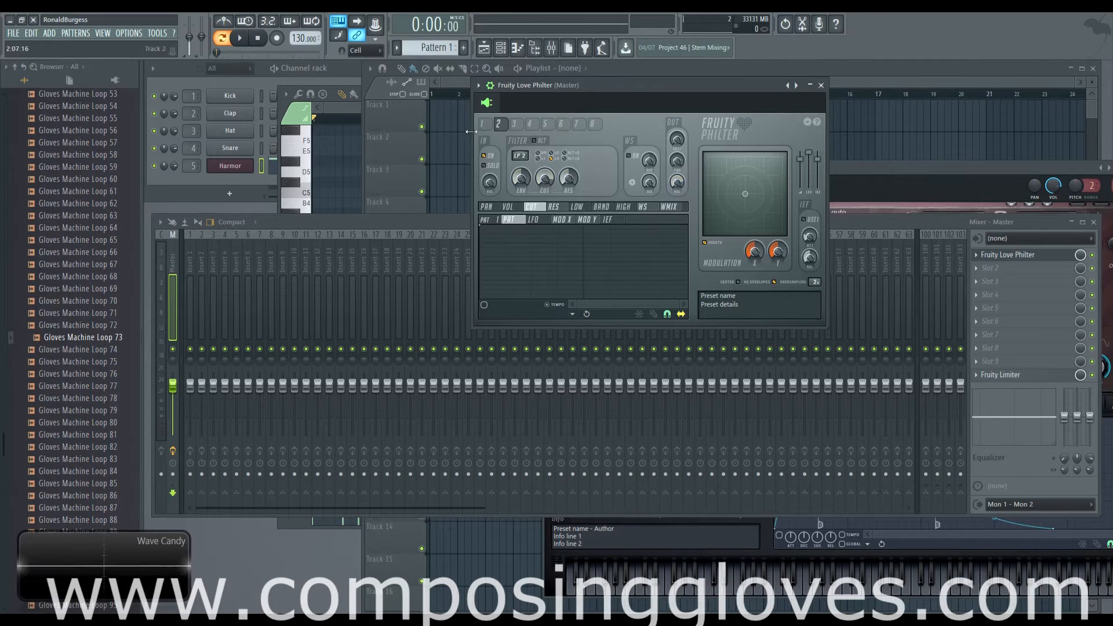
pyautogui.press('space')
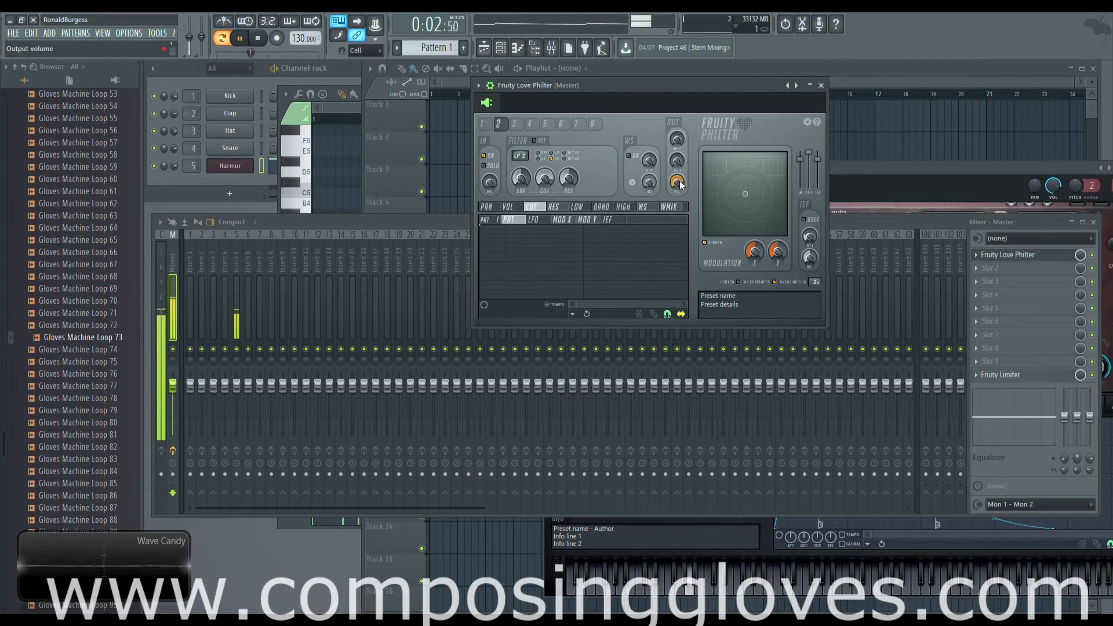
pyautogui.moveTo(680, 184); pyautogui.dragTo(679, 255)
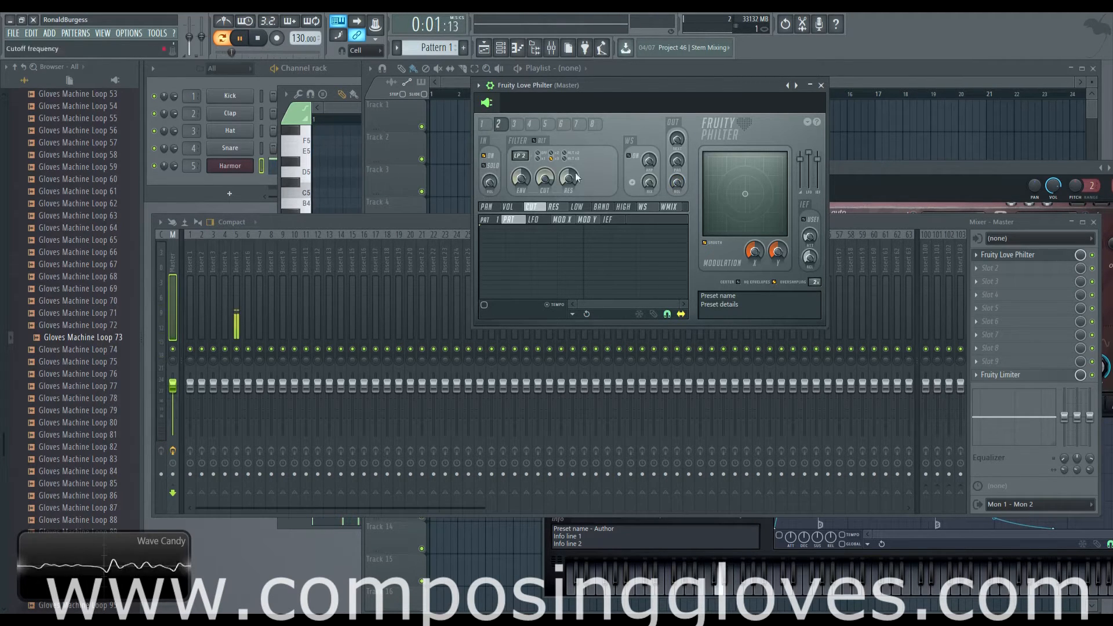
pyautogui.moveTo(677, 183); pyautogui.dragTo(677, 173)
pyautogui.press('space')
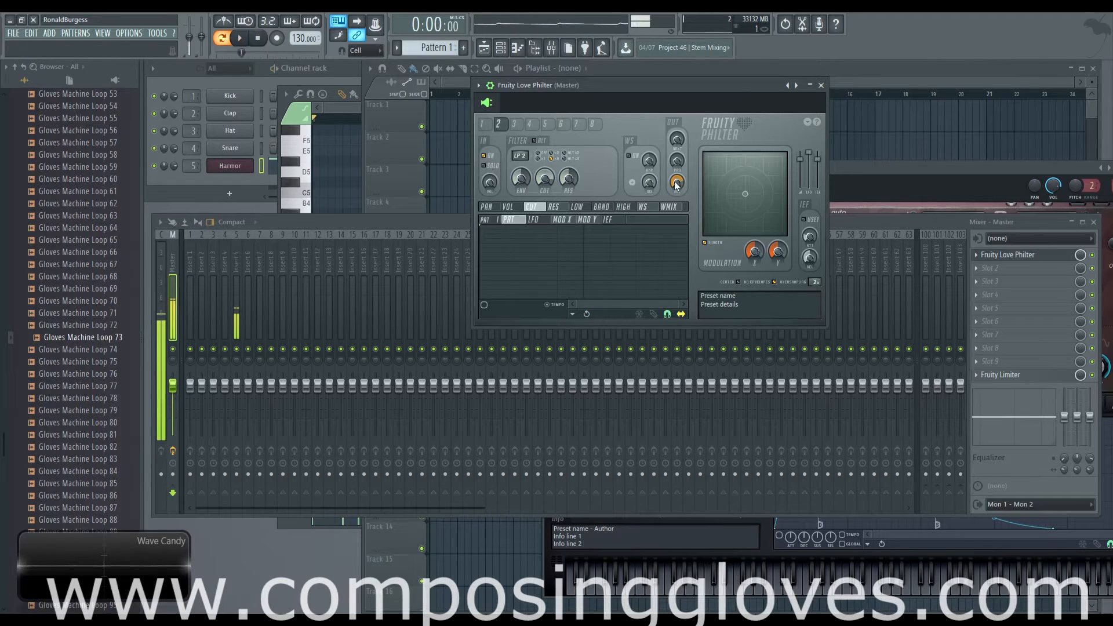
# Adjust unit 1's output volume and check unit 2 before returning to unit 1
pyautogui.click(488, 128)
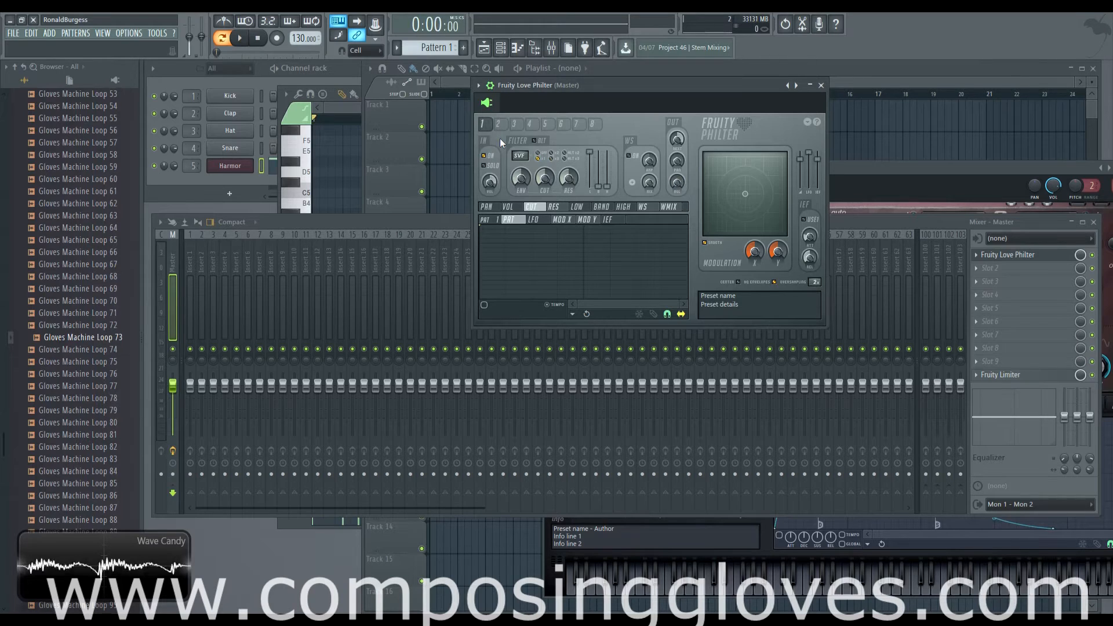
pyautogui.moveTo(683, 188); pyautogui.dragTo(683, 200)
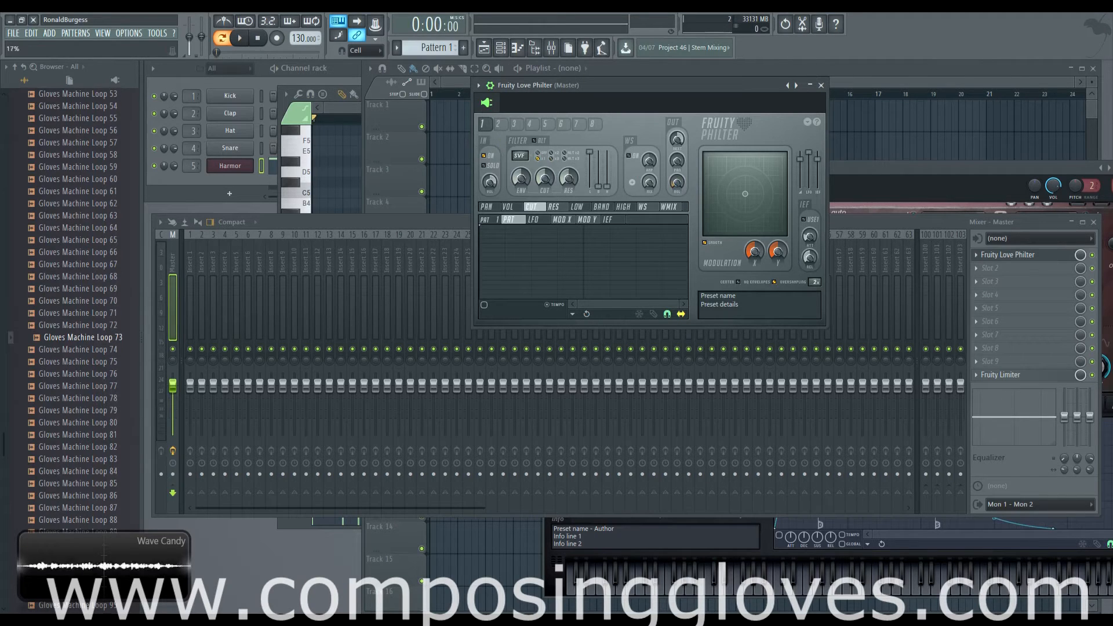
pyautogui.click(499, 124)
pyautogui.click(483, 125)
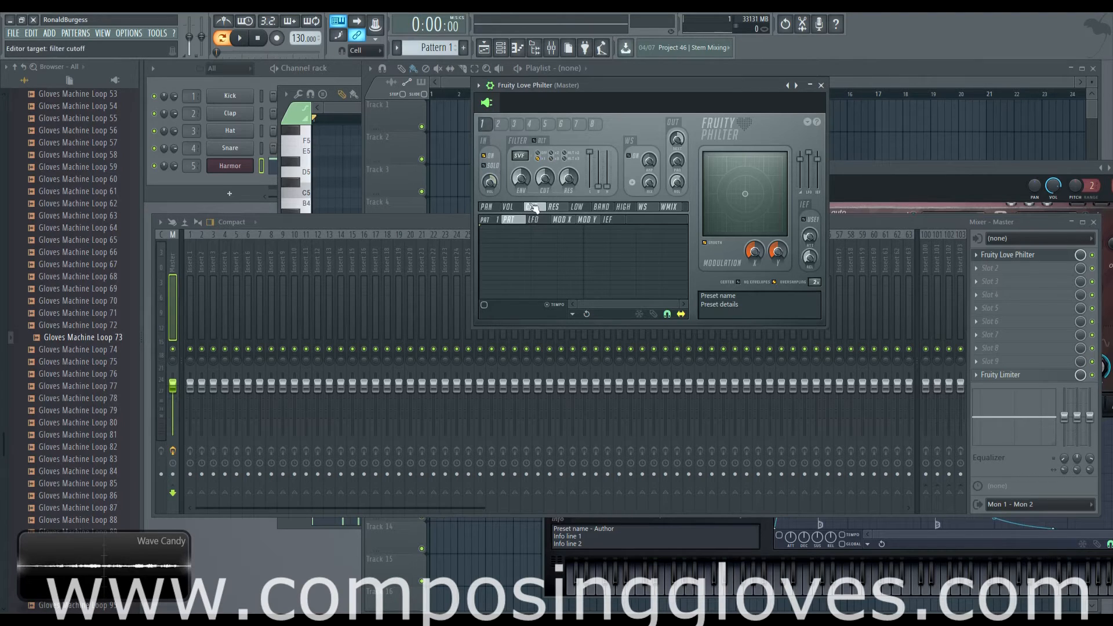
# Add a point at -100% to unit 1's cutoff pattern envelope and enable the envelope
pyautogui.click(561, 220)
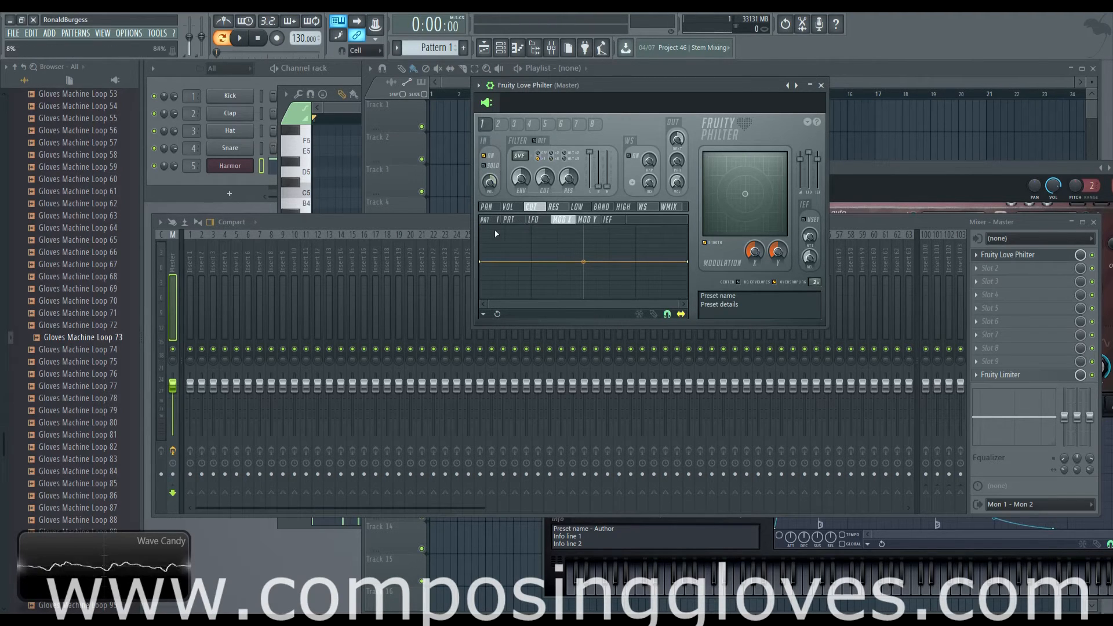
pyautogui.click(507, 220)
pyautogui.rightClick(532, 279)
pyautogui.moveTo(532, 280); pyautogui.dragTo(572, 307)
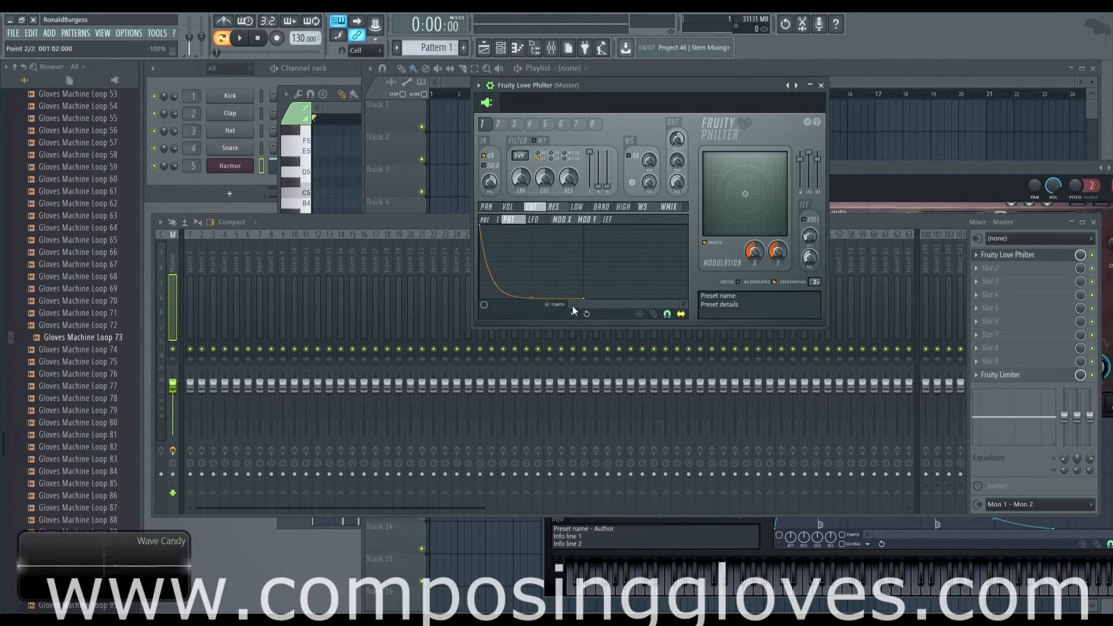
pyautogui.click(484, 305)
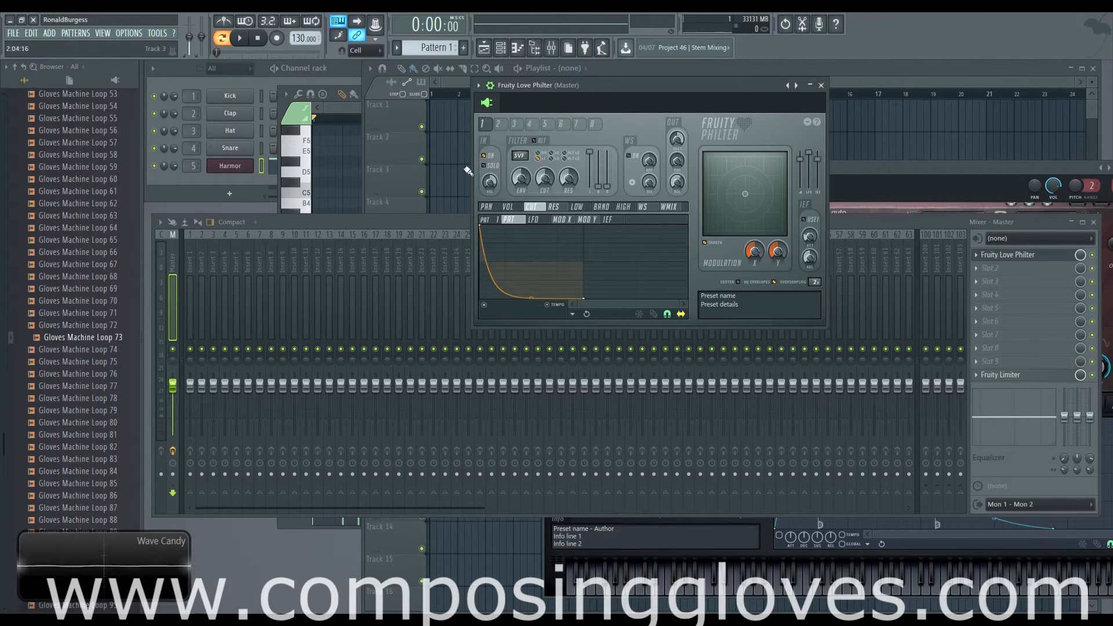
# Bend unit 1's cutoff envelope curve upward so it falls off late, while auditioning Pattern 1
pyautogui.press('space')
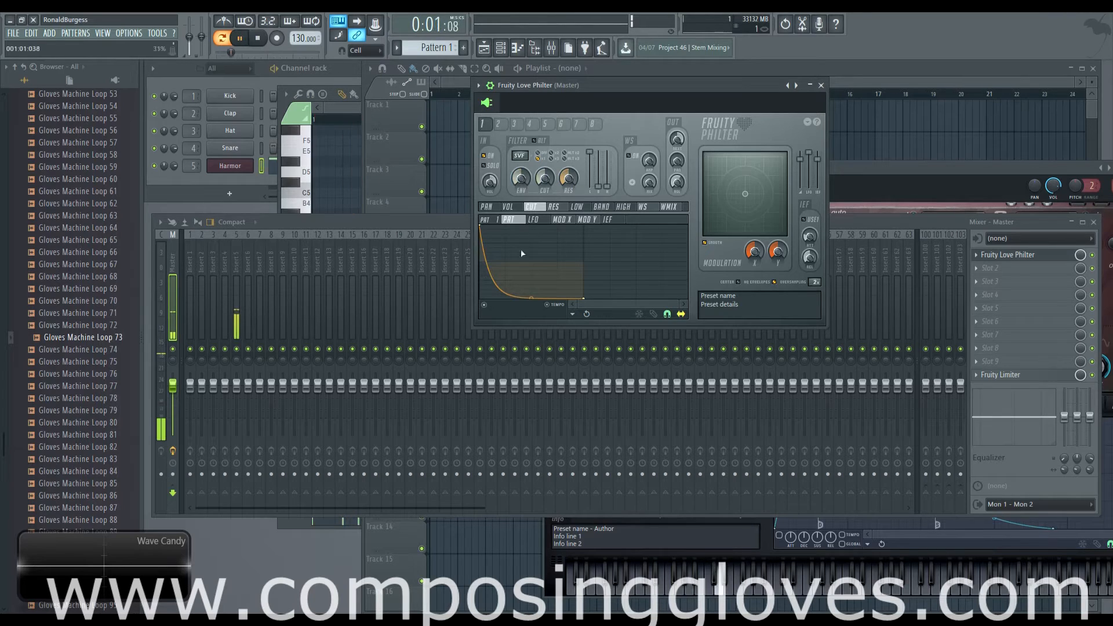
pyautogui.moveTo(532, 298); pyautogui.dragTo(533, 237)
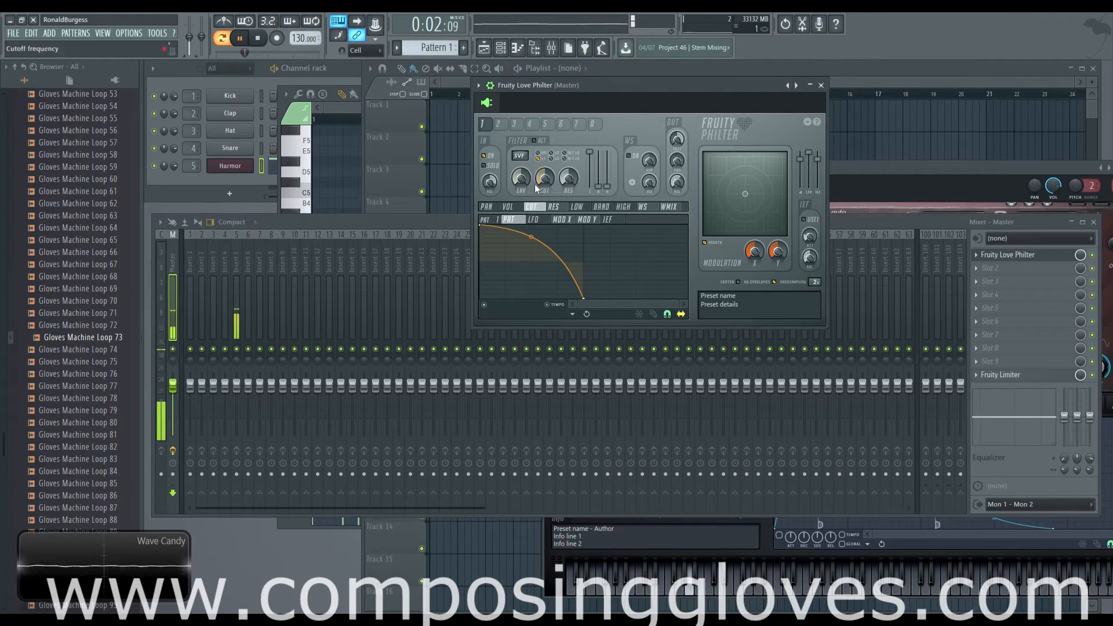
pyautogui.press('space')
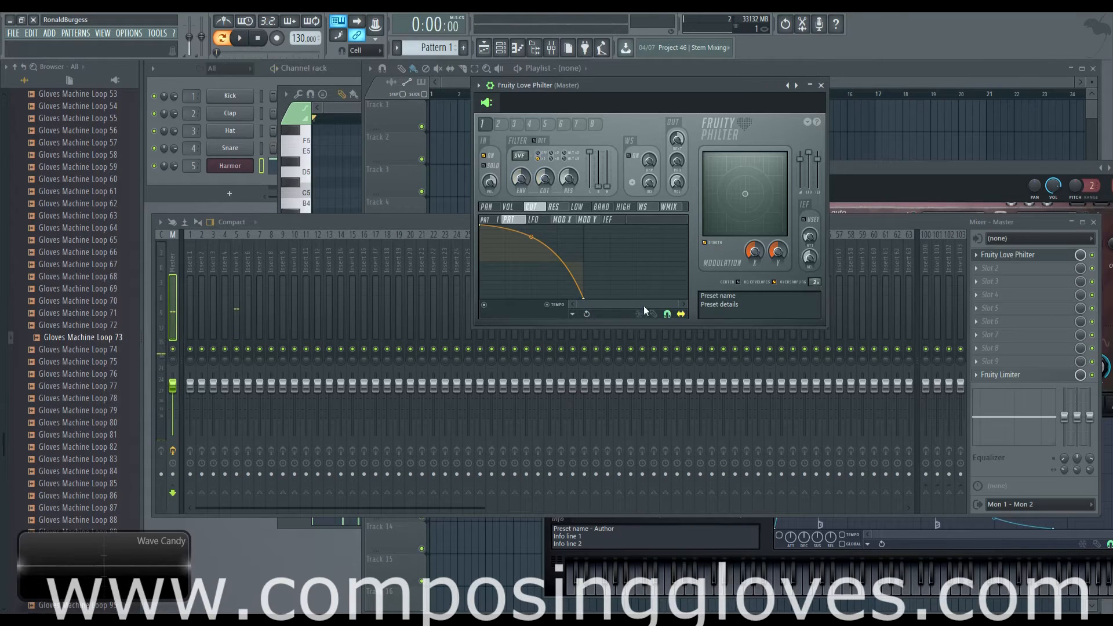
# Reshape unit 1's cutoff envelope with a midpoint at the minimum and the end point raised to maximum, and audition Pattern 1
pyautogui.rightClick(529, 286)
pyautogui.moveTo(530, 285); pyautogui.dragTo(584, 227)
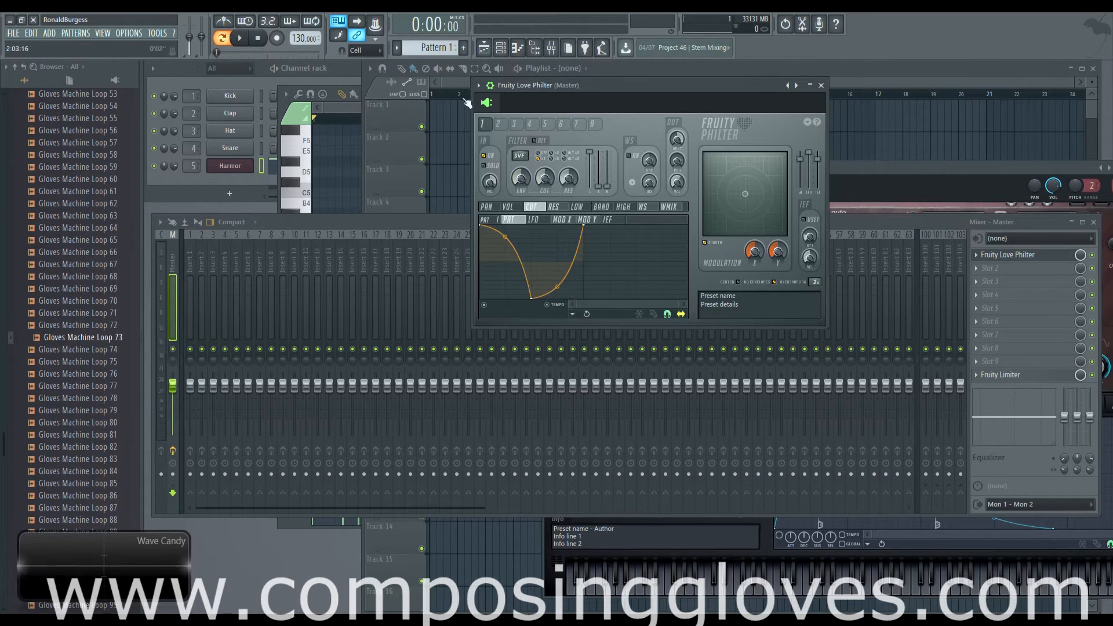
pyautogui.press('space')
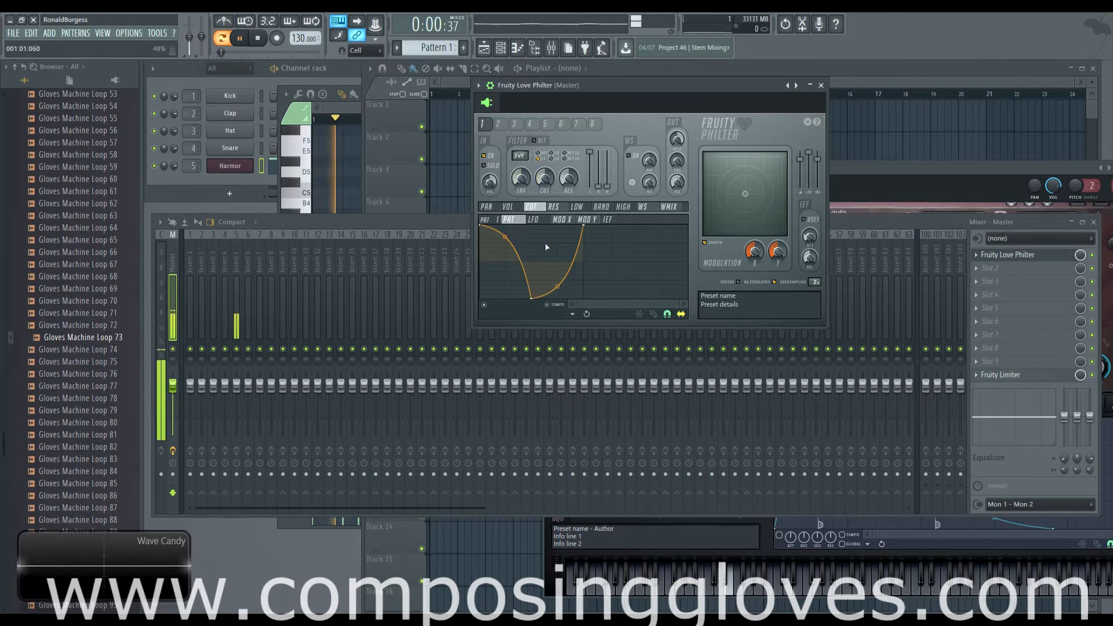
pyautogui.press('space')
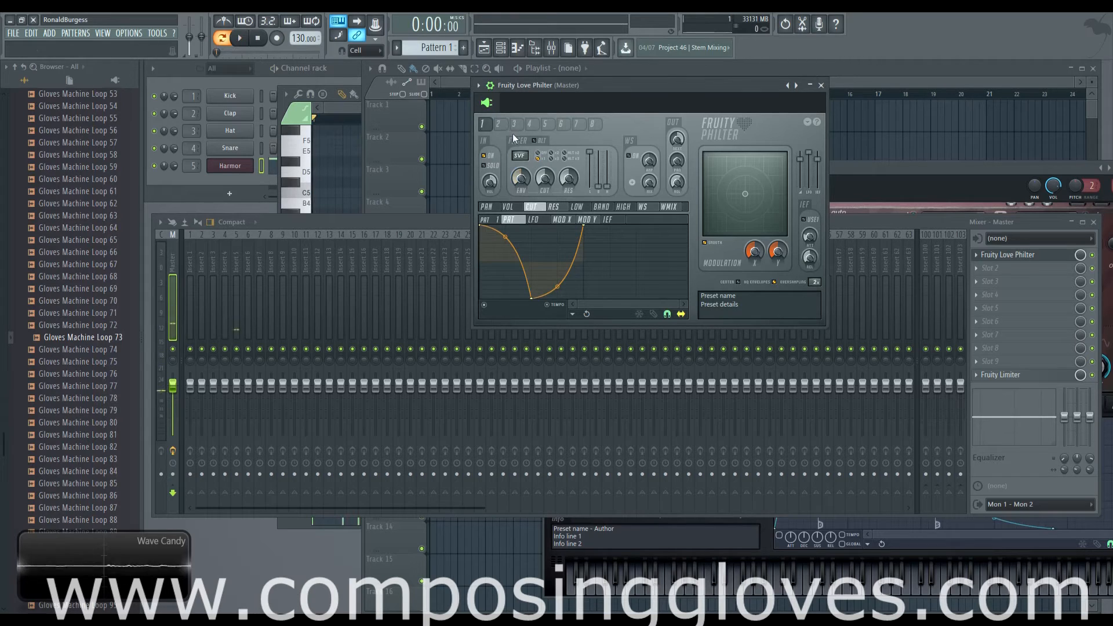
# Compare unit 2 with unit 1 and adjust unit 2's input volume
pyautogui.click(498, 123)
pyautogui.click(487, 157)
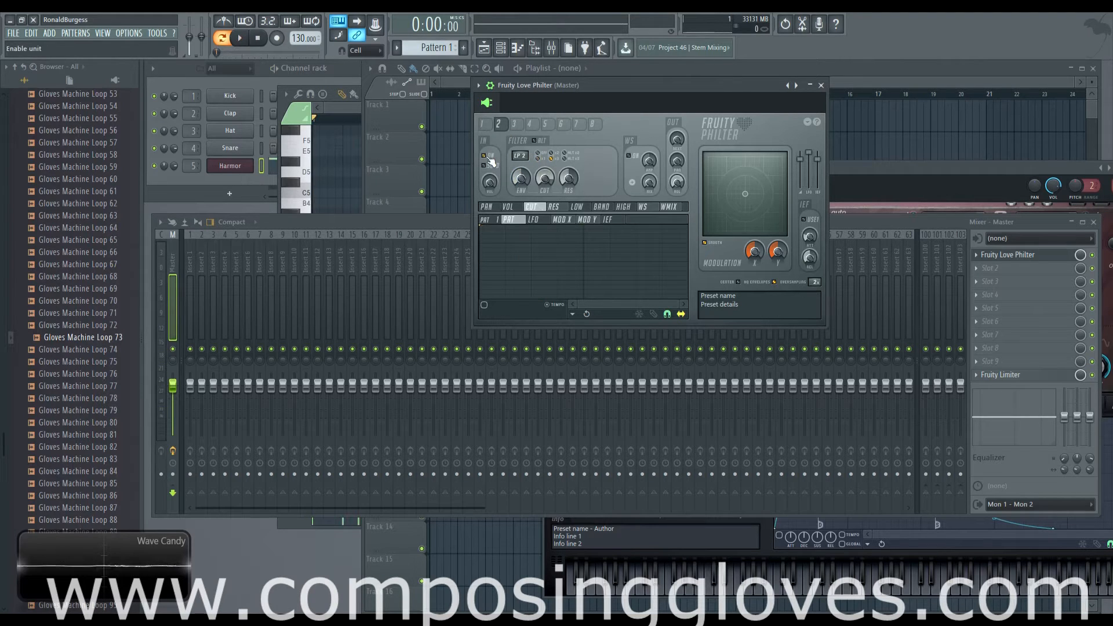
pyautogui.click(482, 124)
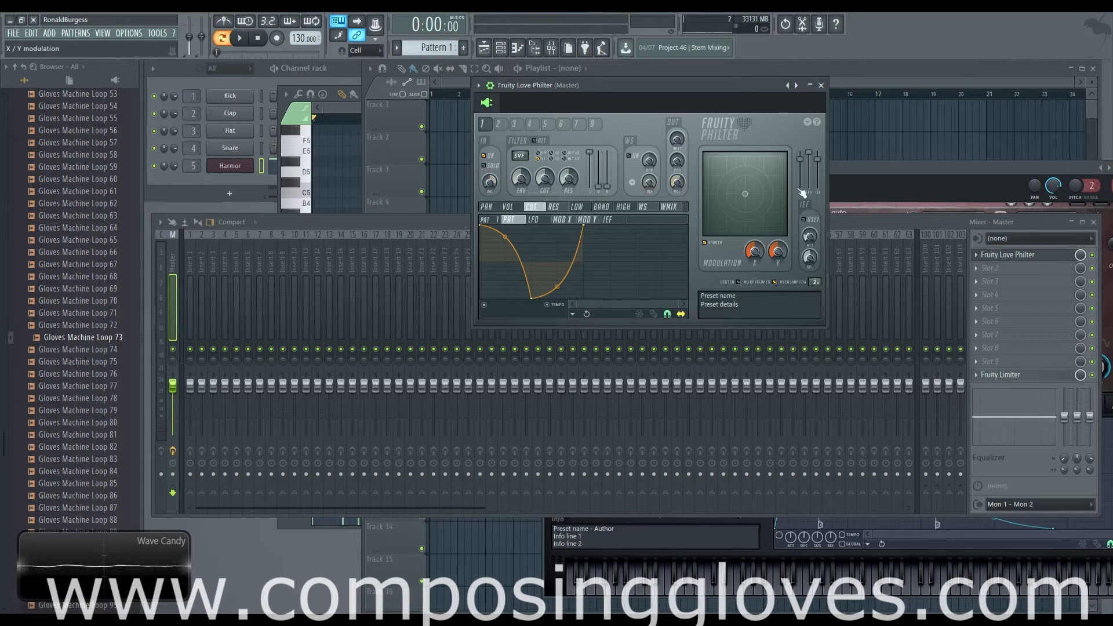
pyautogui.click(498, 124)
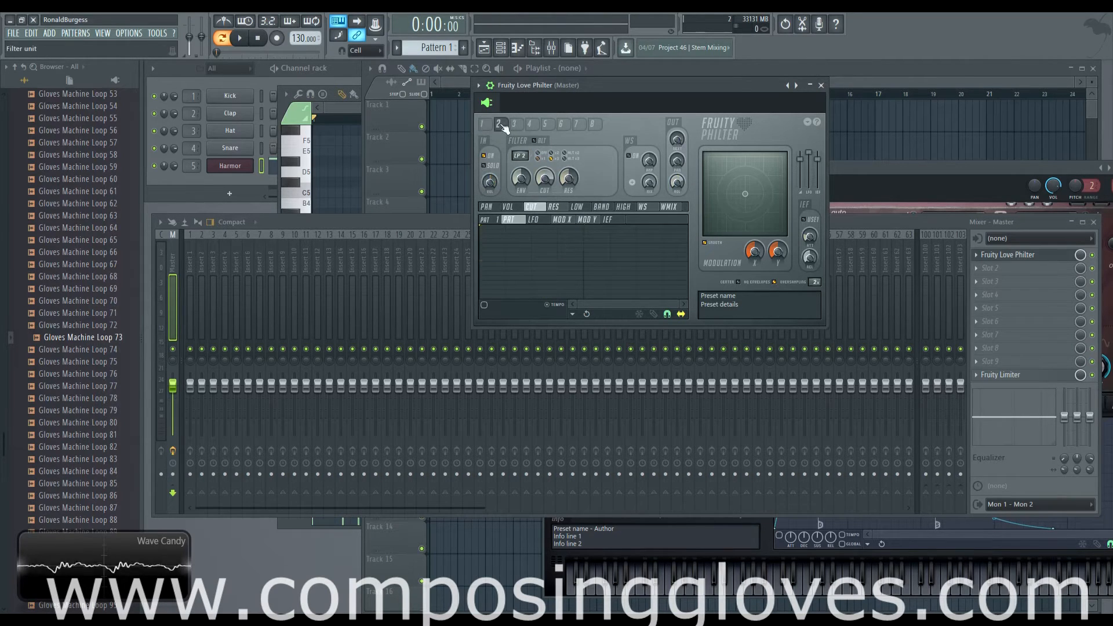
pyautogui.moveTo(490, 185); pyautogui.dragTo(490, 168)
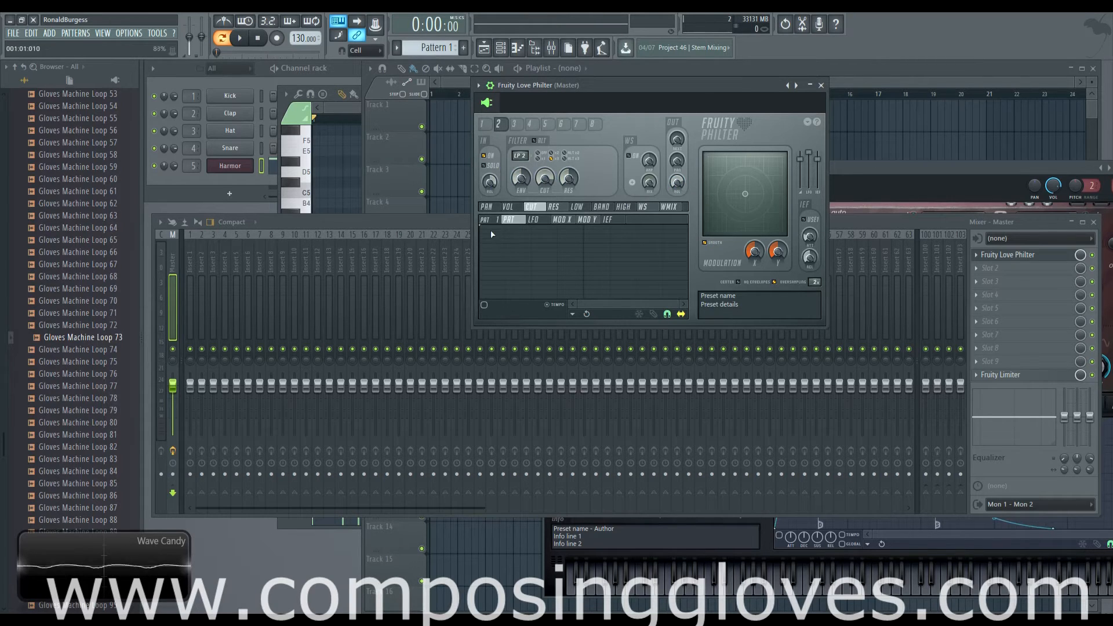
pyautogui.click(481, 124)
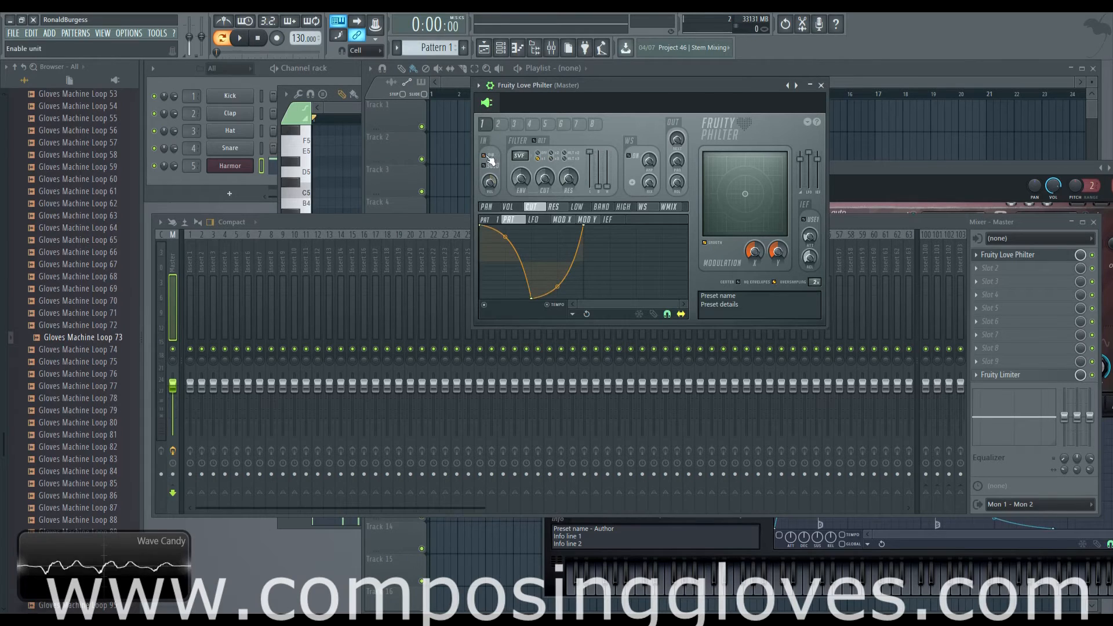
# Audition Pattern 1 with filter unit 2 selected and no cutoff envelope on it
pyautogui.click(498, 124)
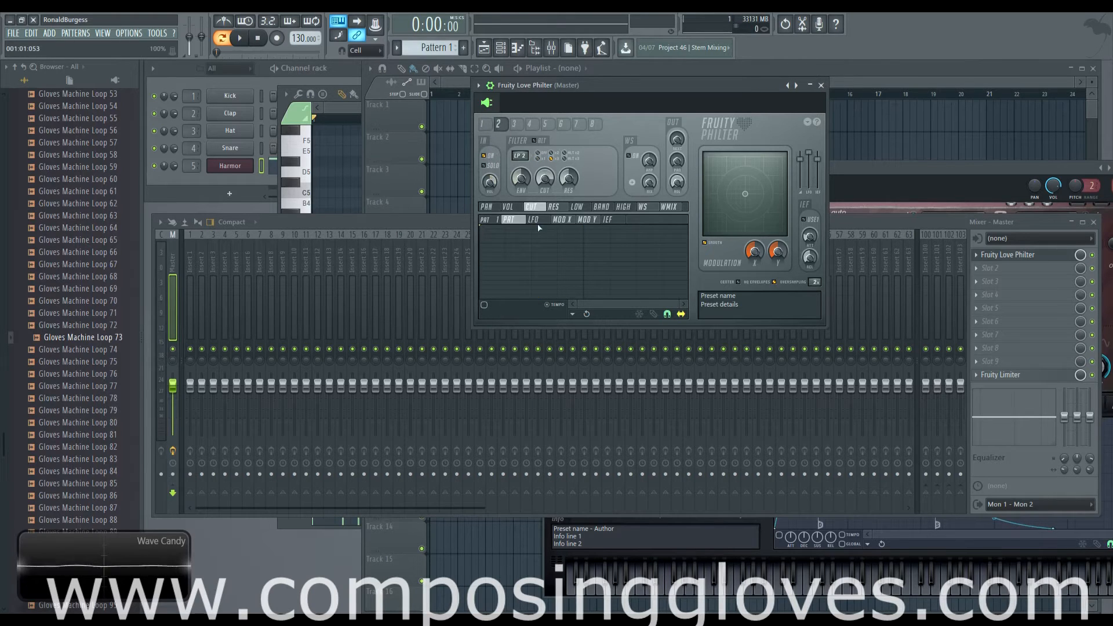
pyautogui.press('space')
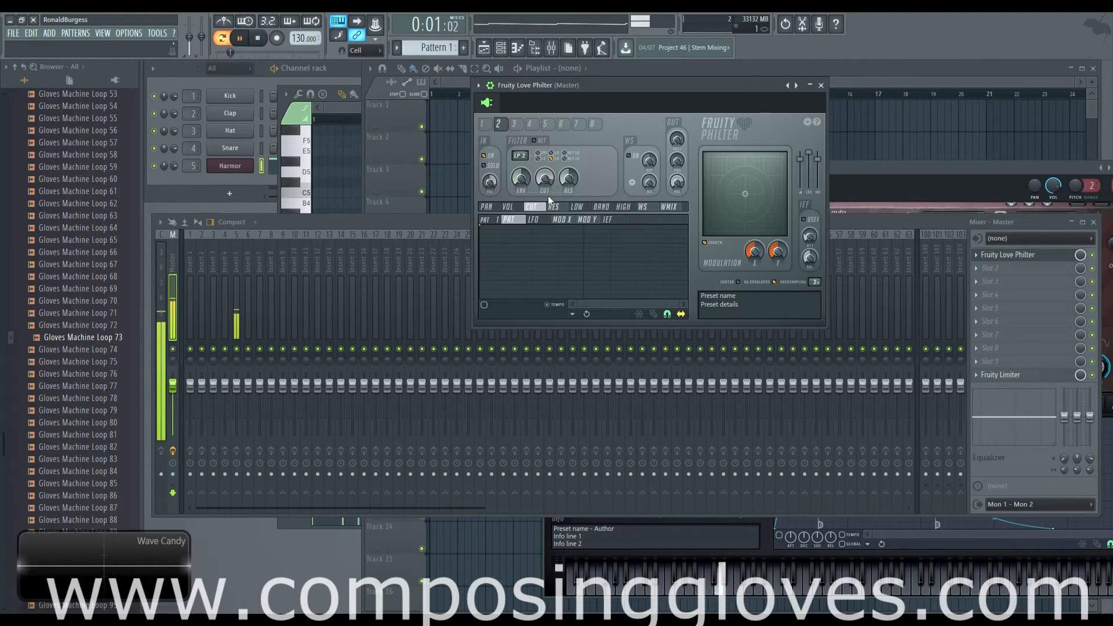
pyautogui.press('space')
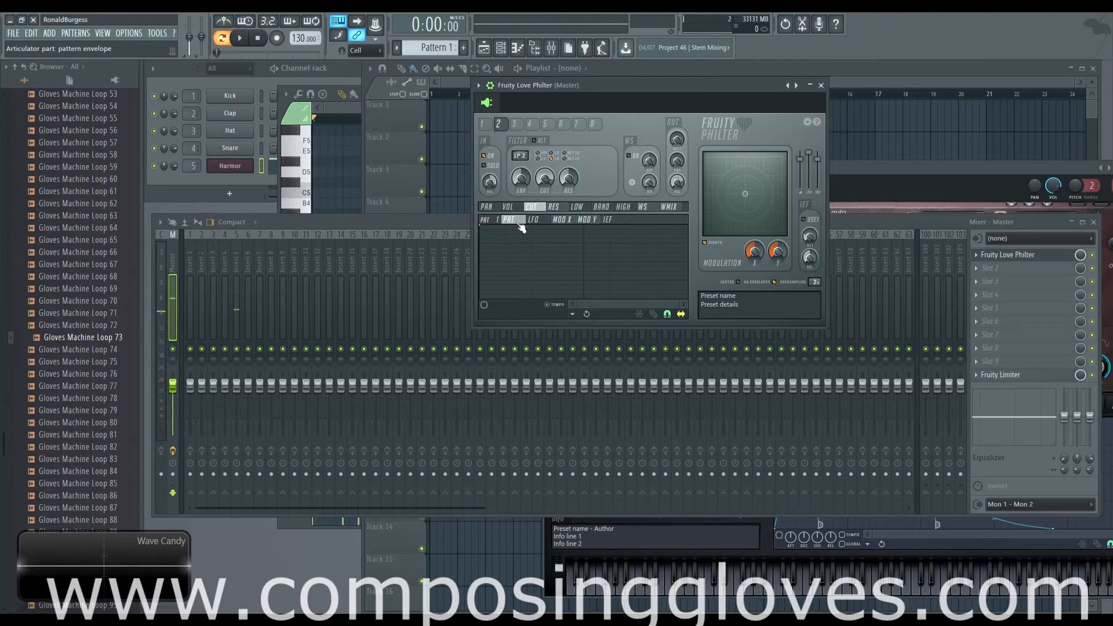
# Add and enable a cutoff pattern envelope on unit 2, bend it into a steep early drop, and audition it
pyautogui.rightClick(561, 273)
pyautogui.click(484, 305)
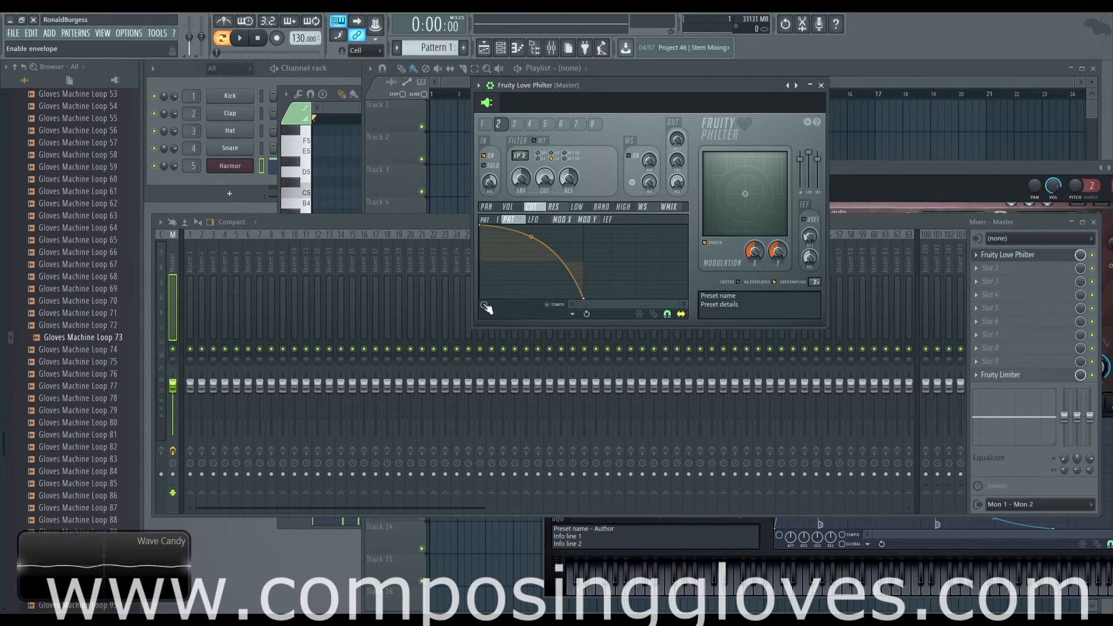
pyautogui.moveTo(539, 242); pyautogui.dragTo(531, 300)
pyautogui.press('space')
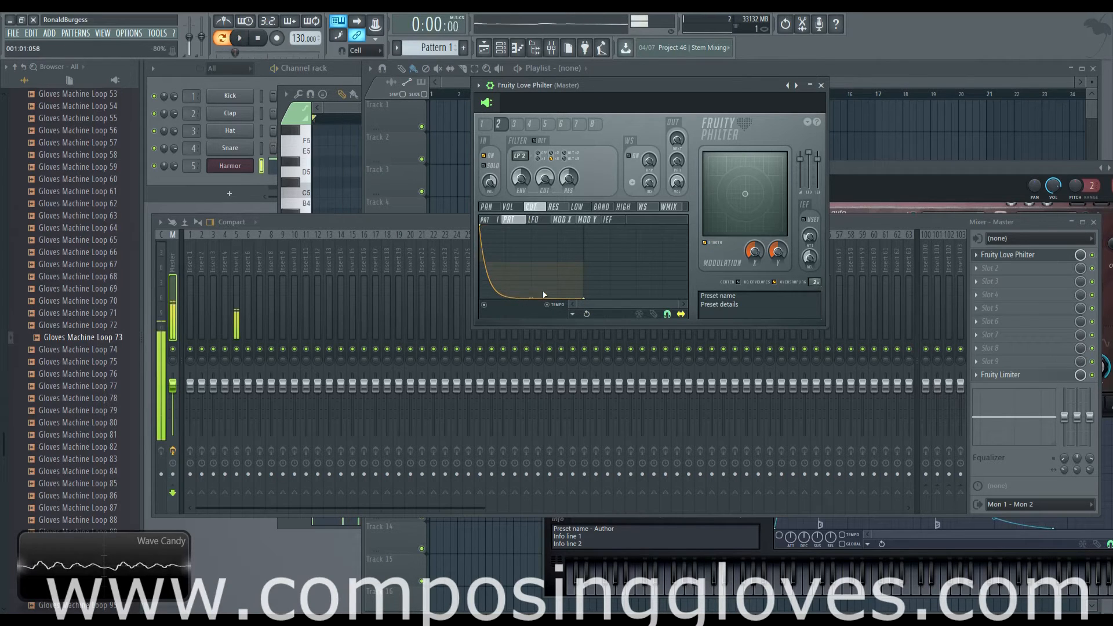
# Stop playback and compare the cutoff envelopes of filter units 1 and 2
pyautogui.press('space')
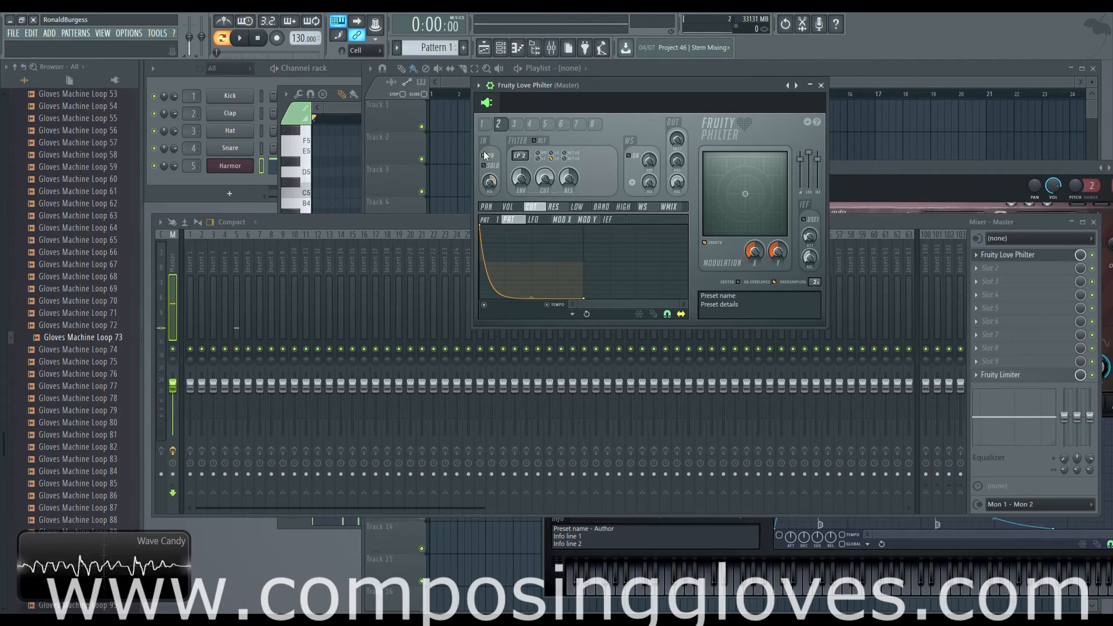
pyautogui.click(486, 129)
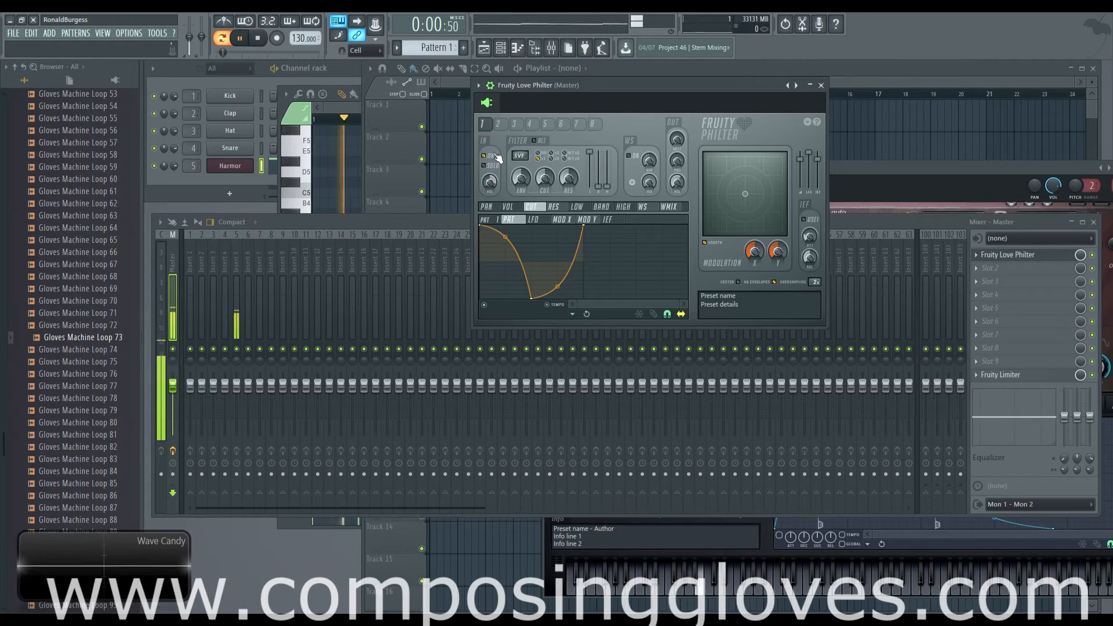
pyautogui.click(498, 128)
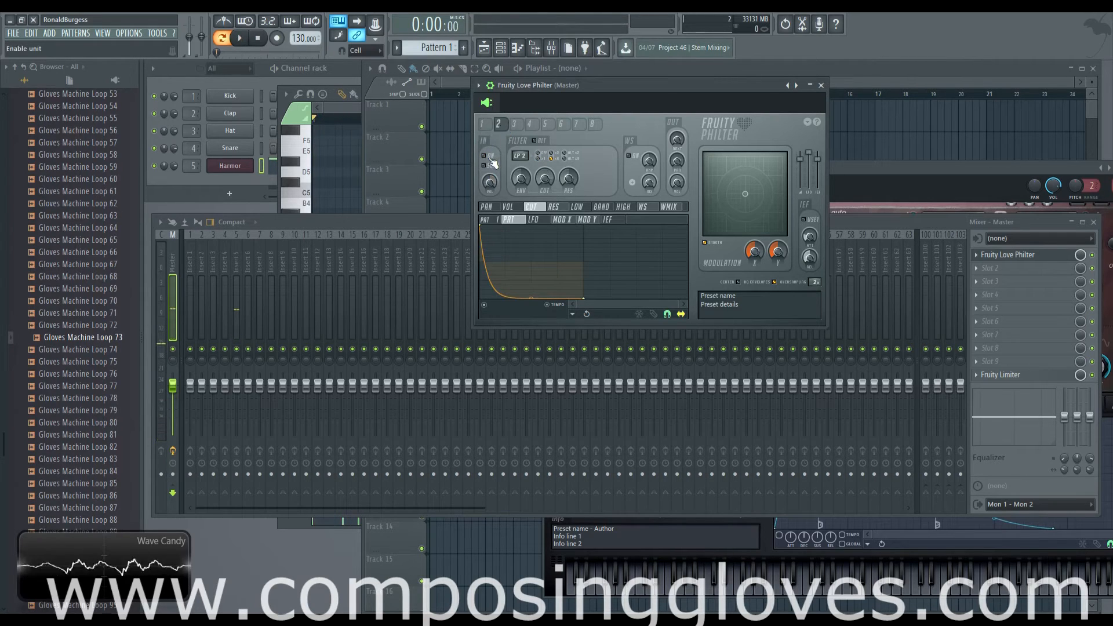
pyautogui.click(489, 127)
pyautogui.click(500, 126)
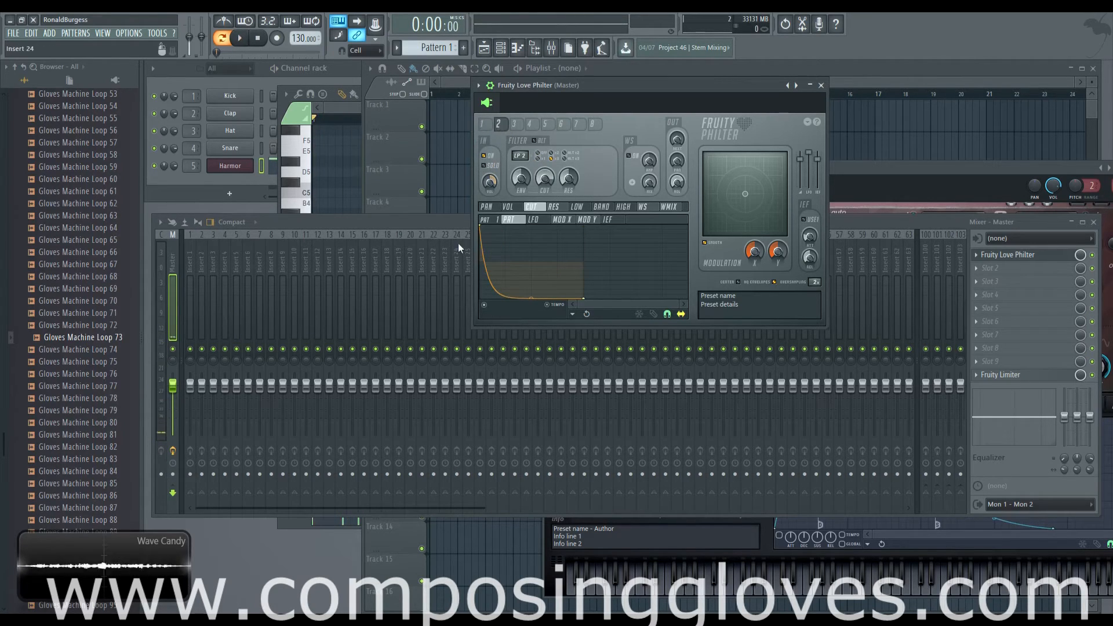
pyautogui.click(485, 125)
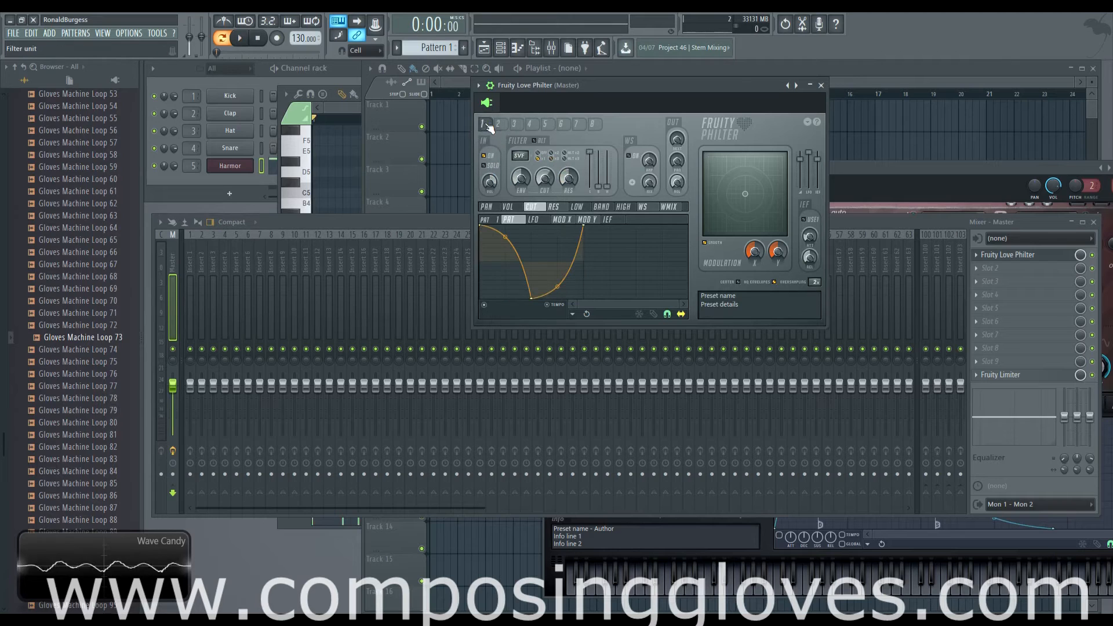
pyautogui.click(499, 126)
pyautogui.click(486, 124)
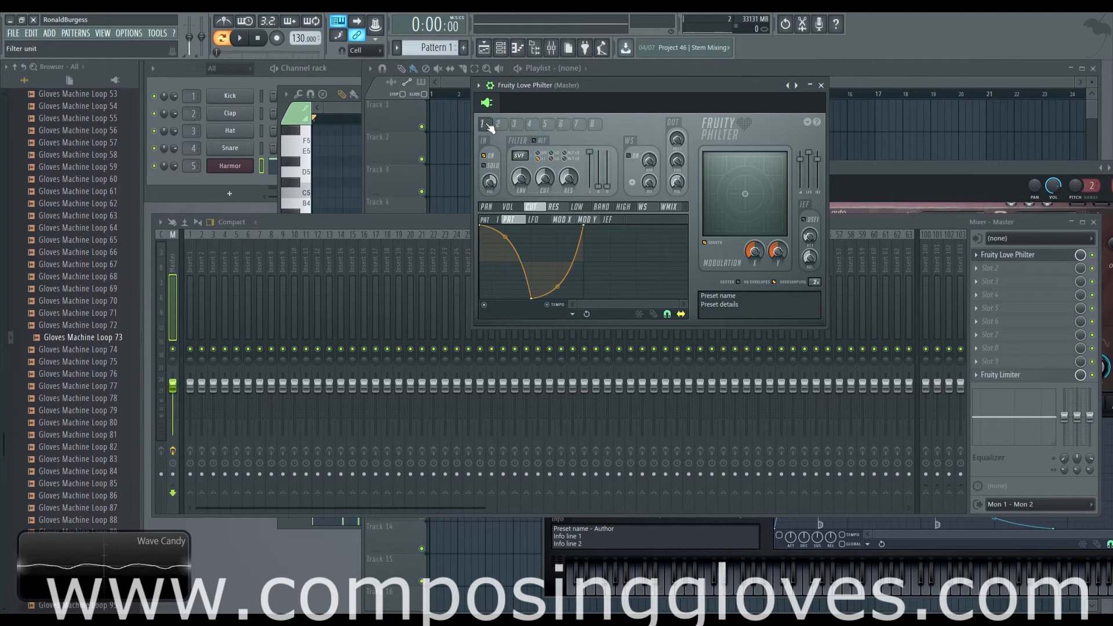
# Audition Pattern 1 in short bursts while switching between filter units 1 and 2
pyautogui.press('space')
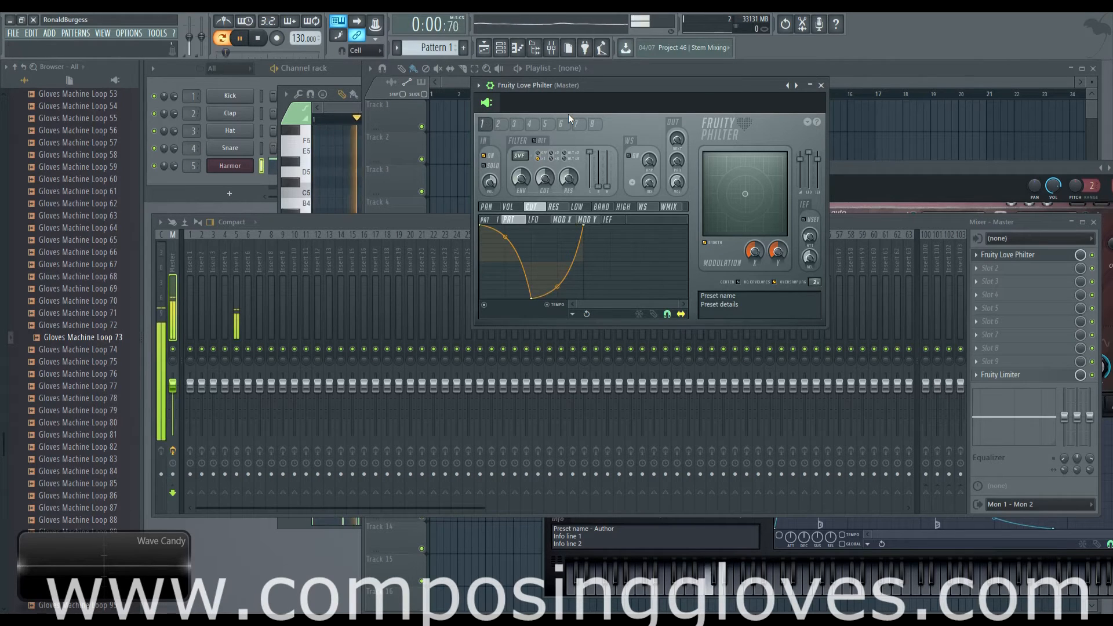
pyautogui.press('space')
pyautogui.click(499, 124)
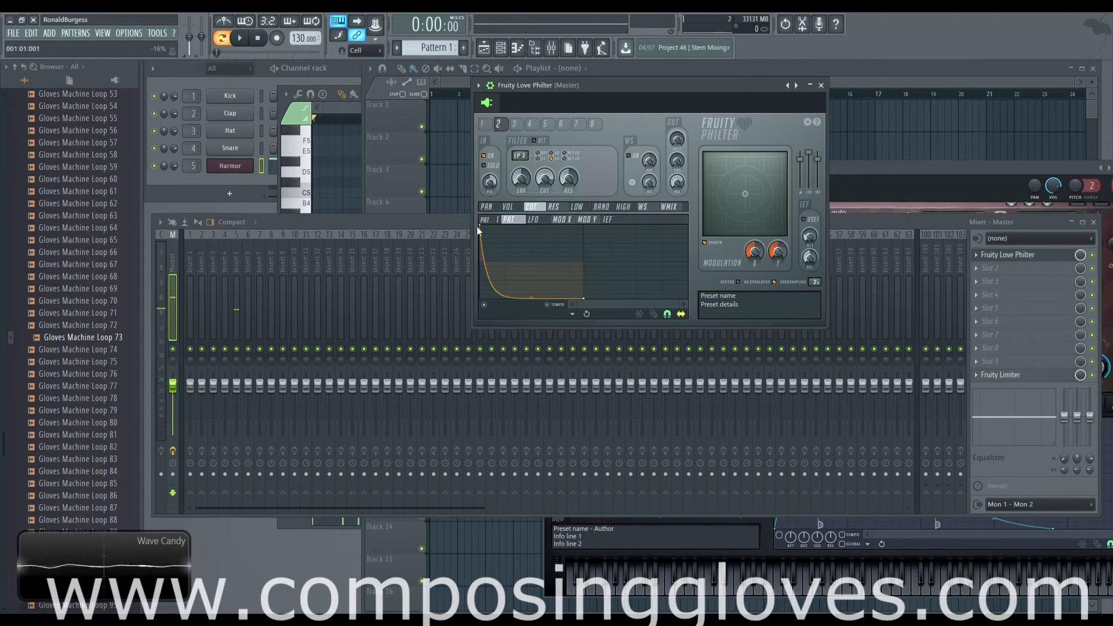
pyautogui.press('space')
pyautogui.press('space')
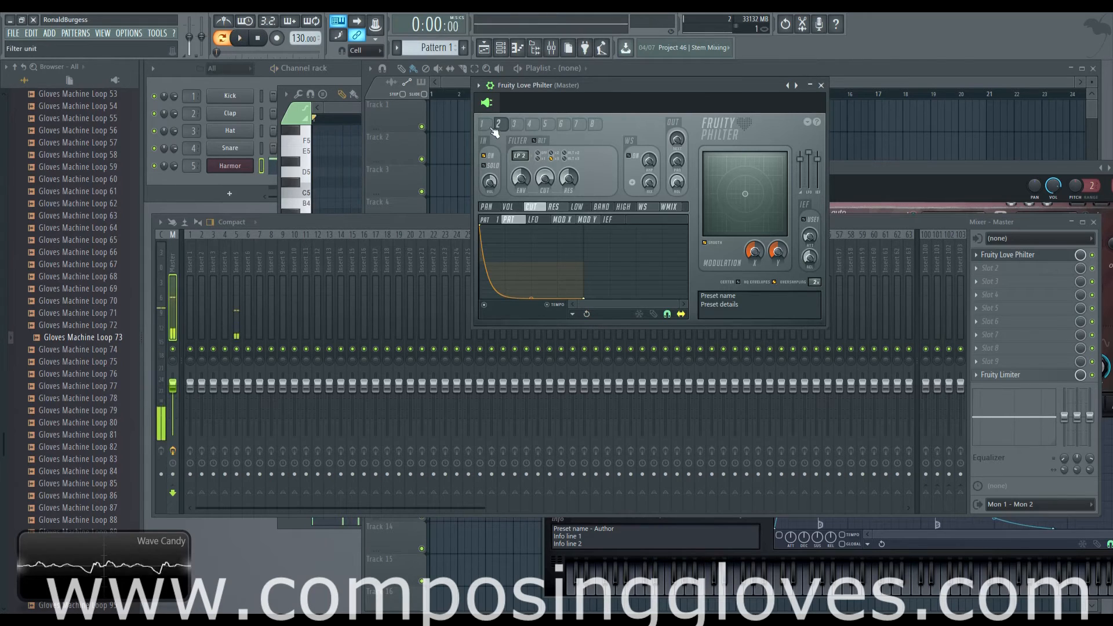
pyautogui.click(482, 124)
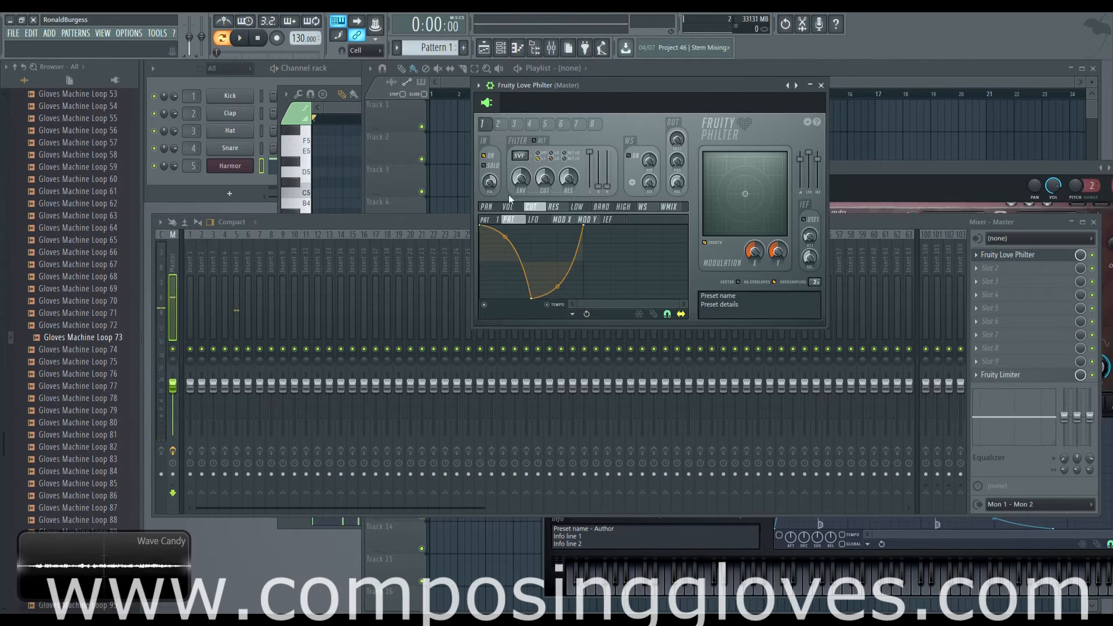
pyautogui.click(498, 124)
pyautogui.press('space')
pyautogui.press('space')
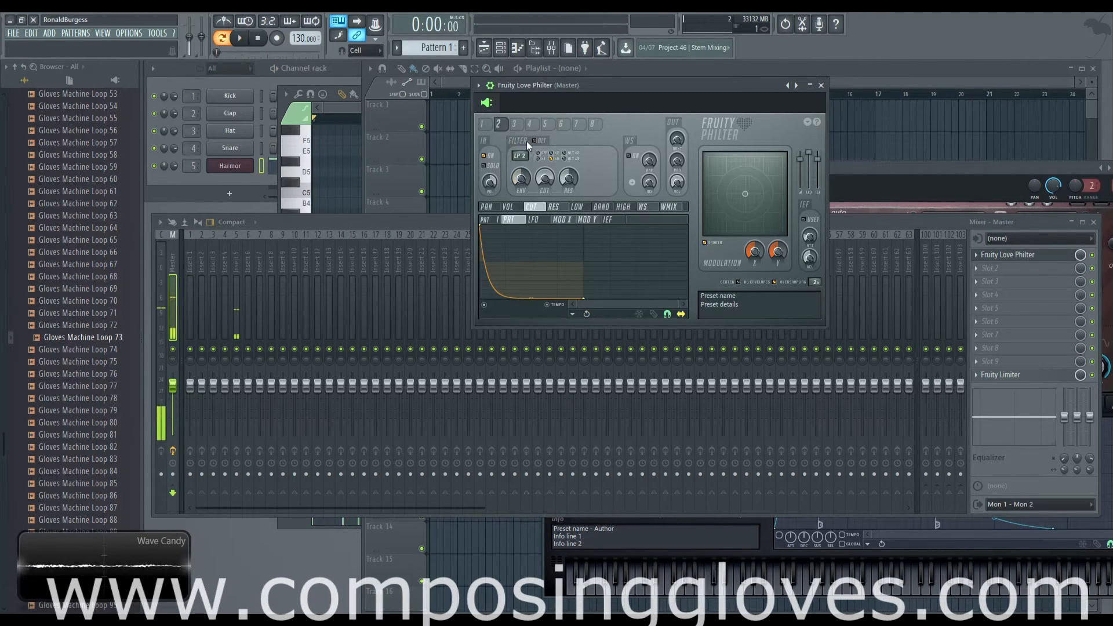
# Look through the other filter units, and adjust how much of unit 1's output feeds the next filter
pyautogui.click(520, 125)
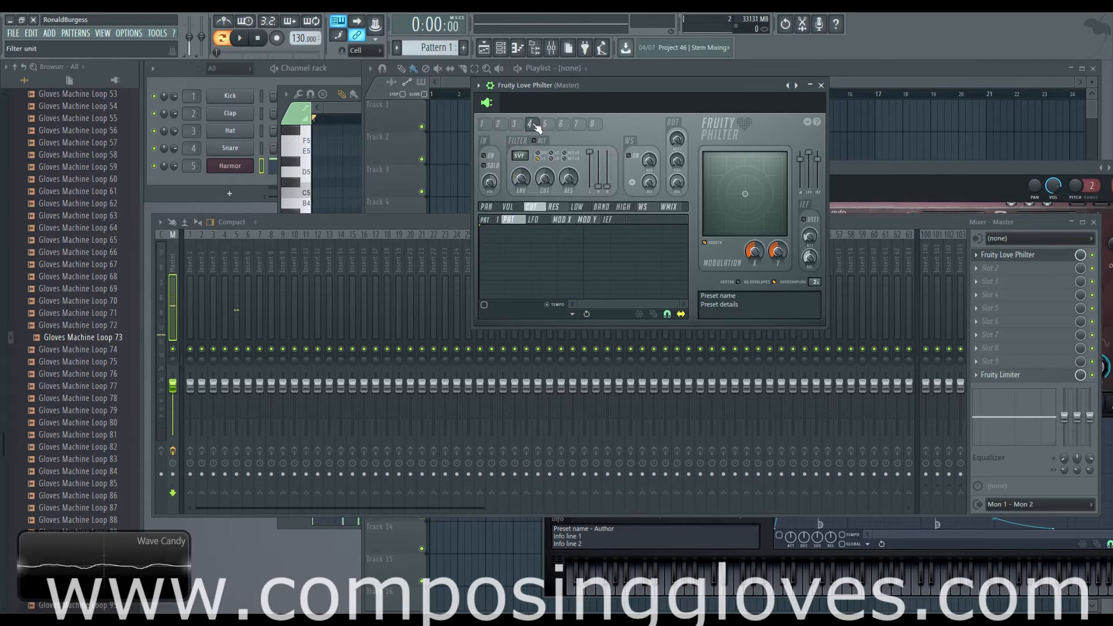
pyautogui.click(593, 124)
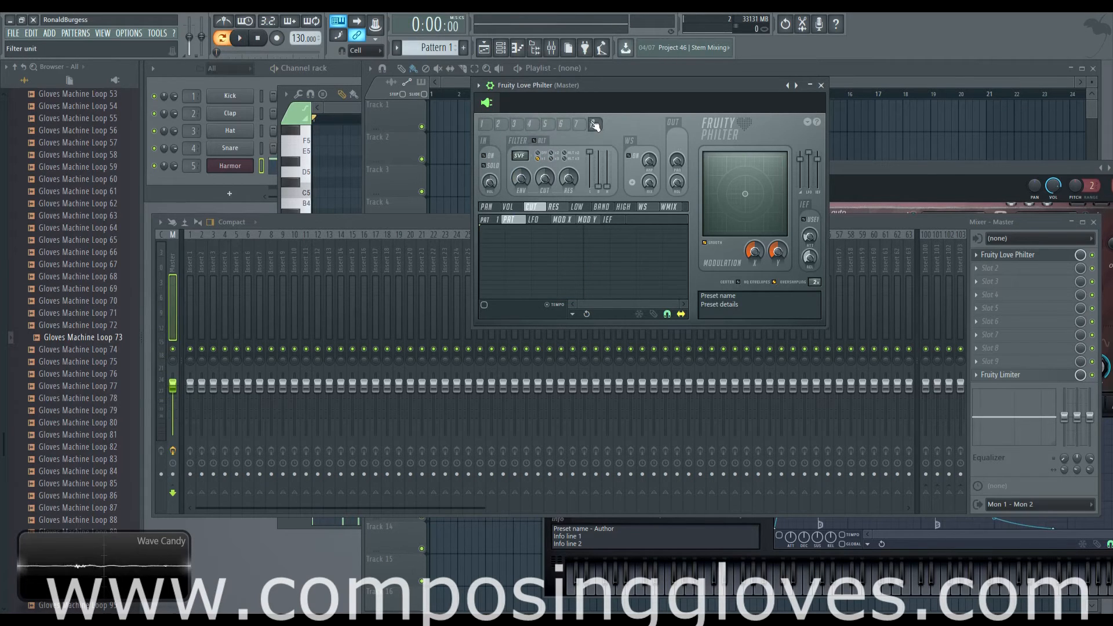
pyautogui.click(498, 124)
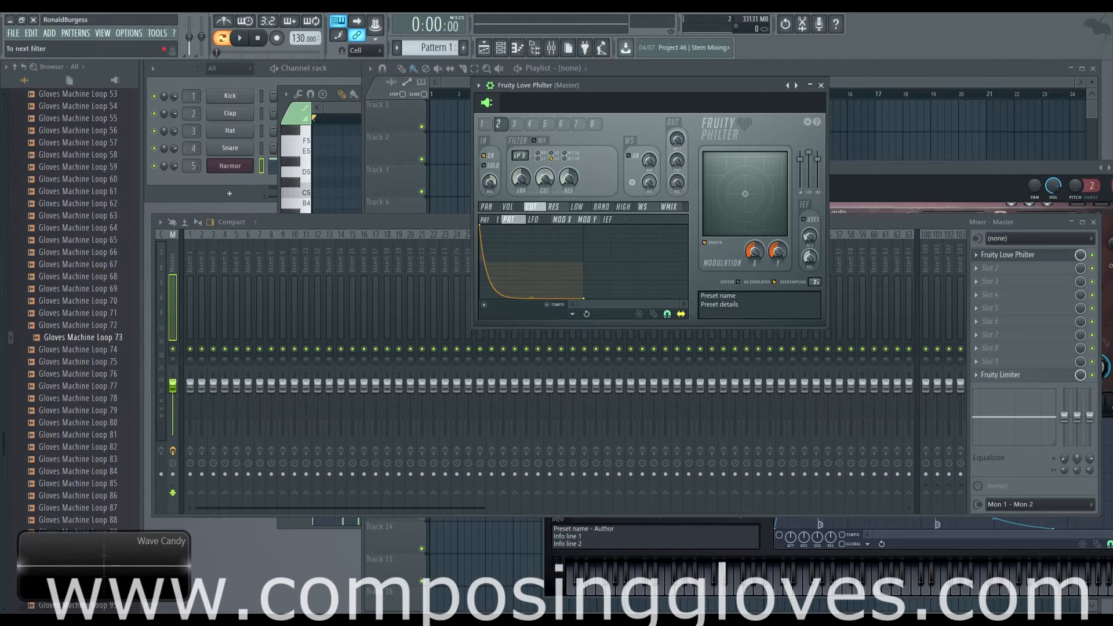
pyautogui.click(514, 124)
pyautogui.click(482, 124)
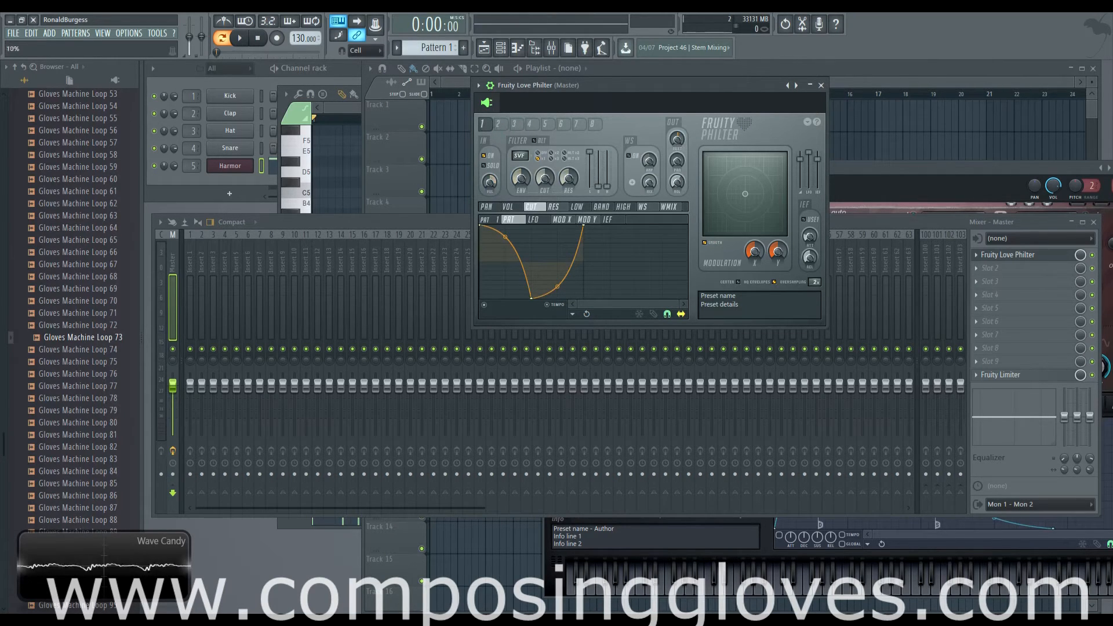
pyautogui.moveTo(676, 140); pyautogui.dragTo(677, 226)
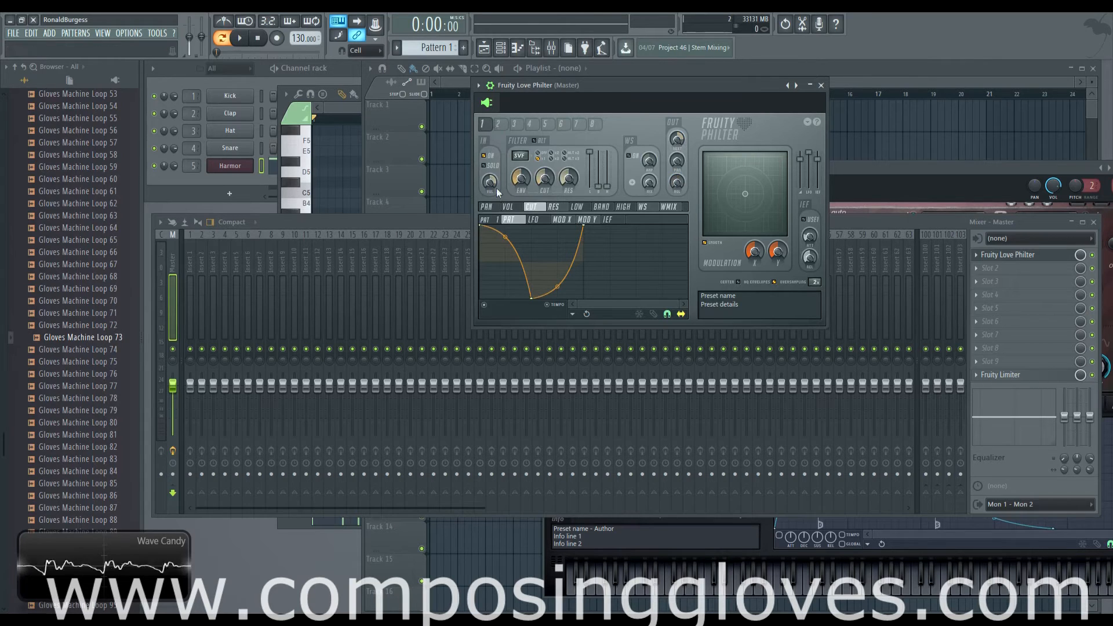
pyautogui.click(498, 125)
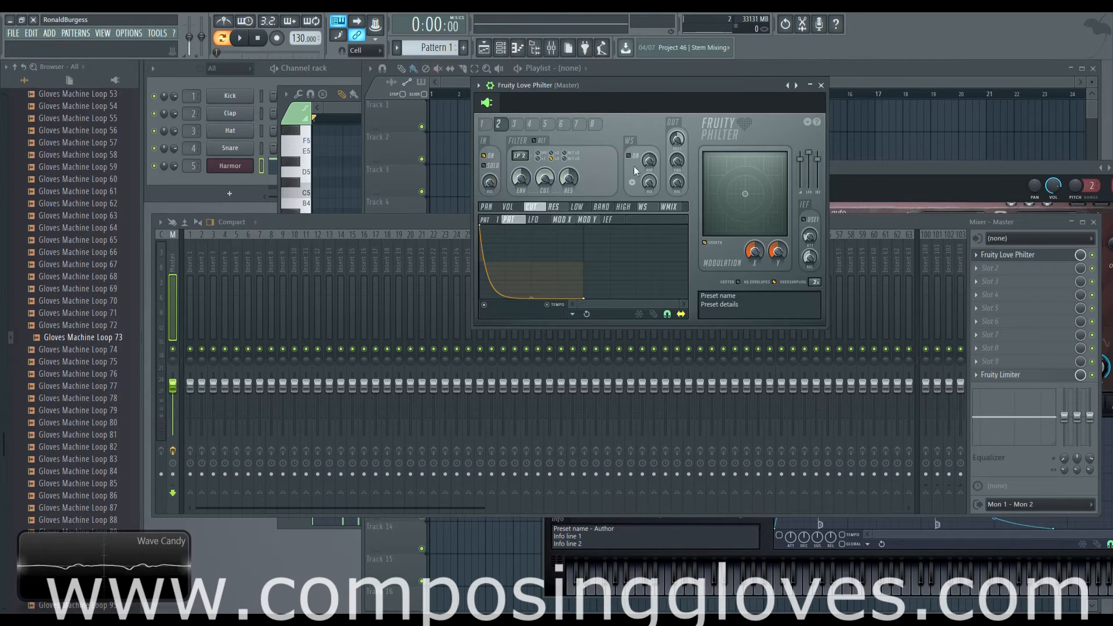
# Change unit 3's filter type, enable the unit, and give it a cutoff pattern envelope that stays high and drops late
pyautogui.click(513, 124)
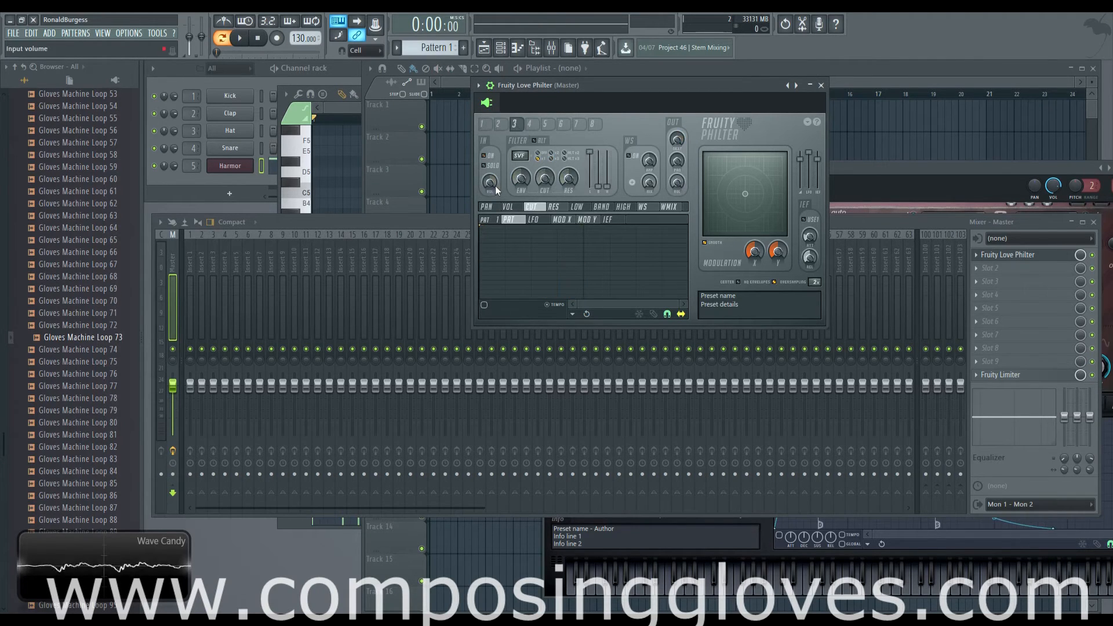
pyautogui.moveTo(520, 160); pyautogui.dragTo(520, 151)
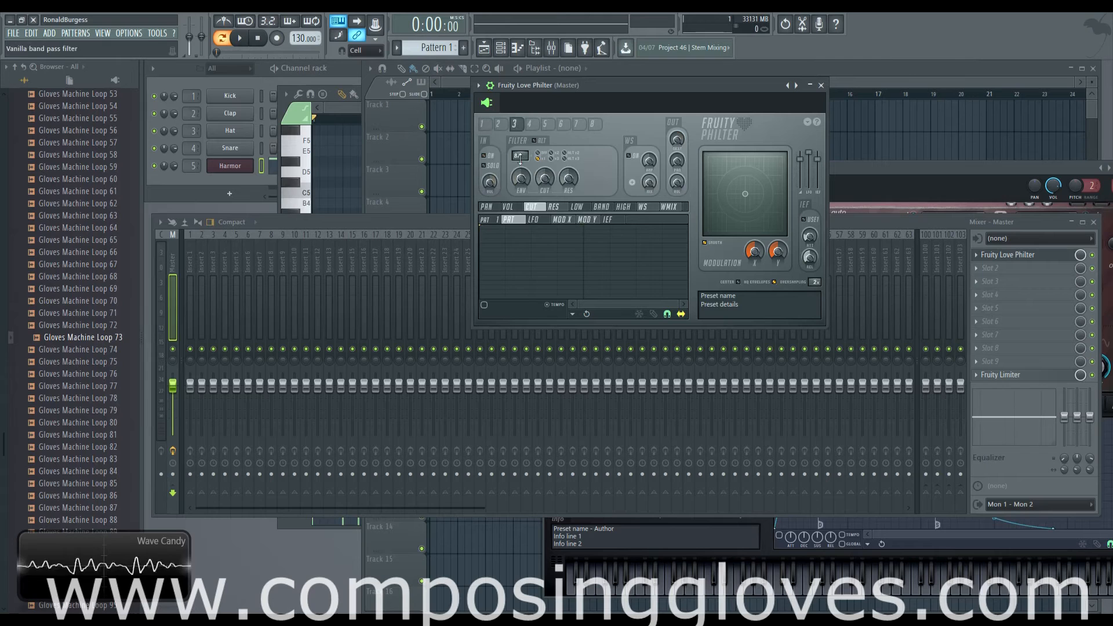
pyautogui.click(485, 156)
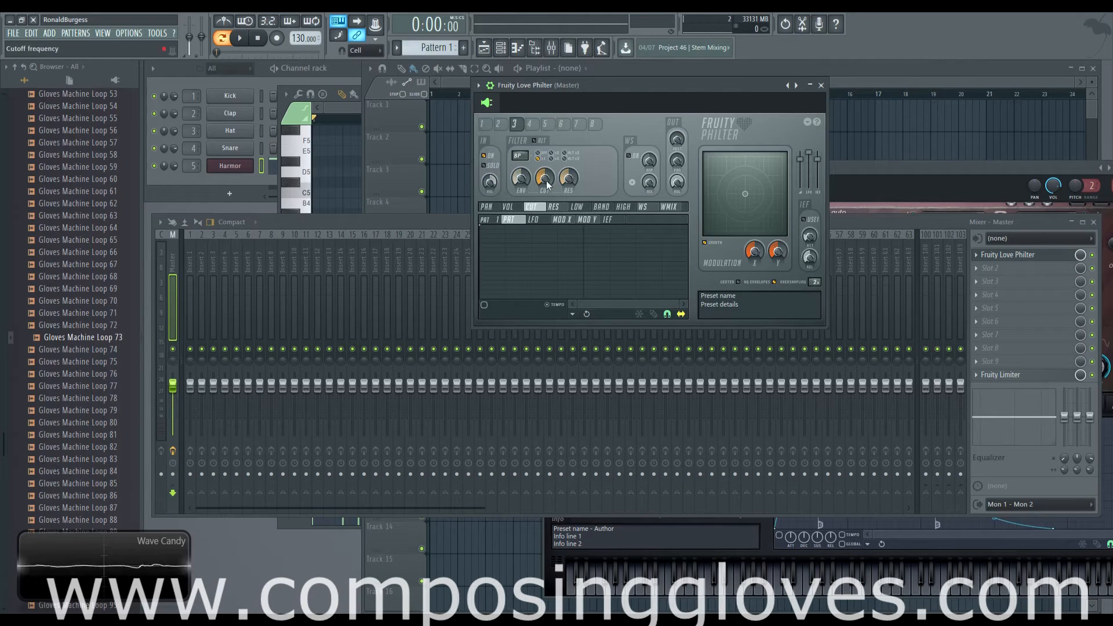
pyautogui.moveTo(545, 178); pyautogui.dragTo(545, 173)
pyautogui.rightClick(507, 298)
pyautogui.moveTo(507, 298)
pyautogui.mouseDown()
pyautogui.moveTo(603, 298)
pyautogui.moveTo(531, 293)
pyautogui.moveTo(531, 228)
pyautogui.mouseUp()
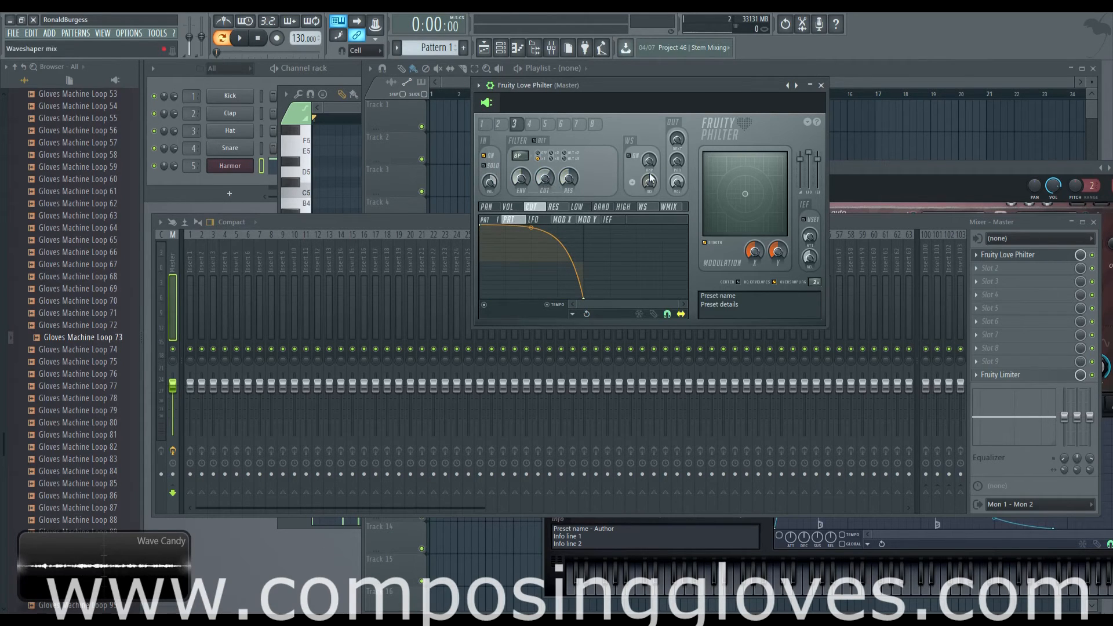
# Check unit 3's input volume and next-filter output against unit 2, and audition Pattern 1
pyautogui.moveTo(675, 141); pyautogui.dragTo(675, 135)
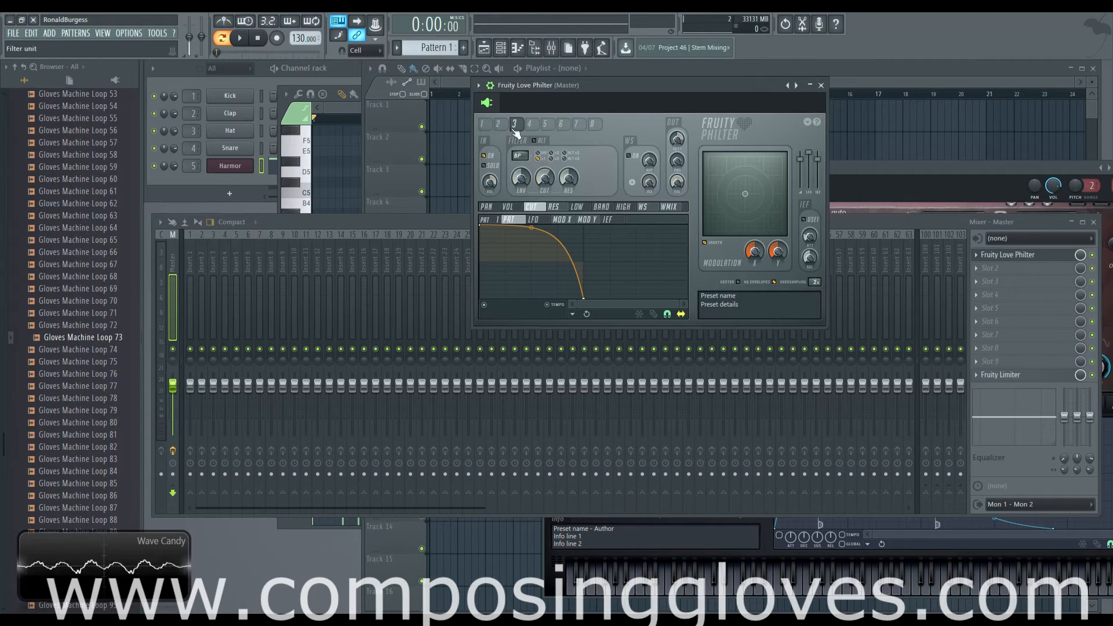
pyautogui.click(498, 124)
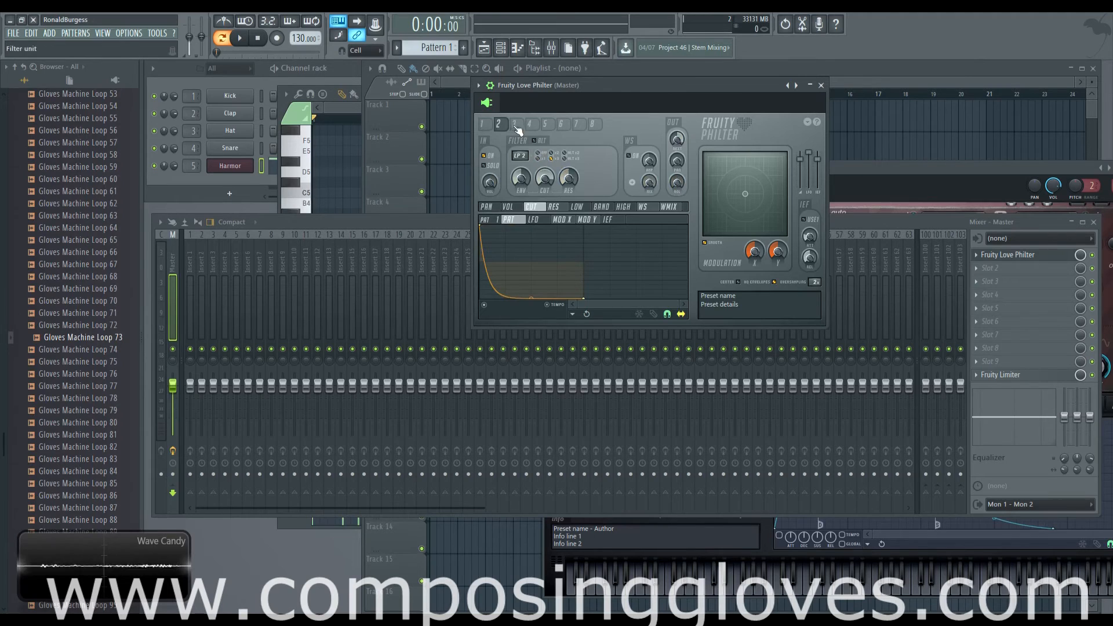
pyautogui.click(515, 126)
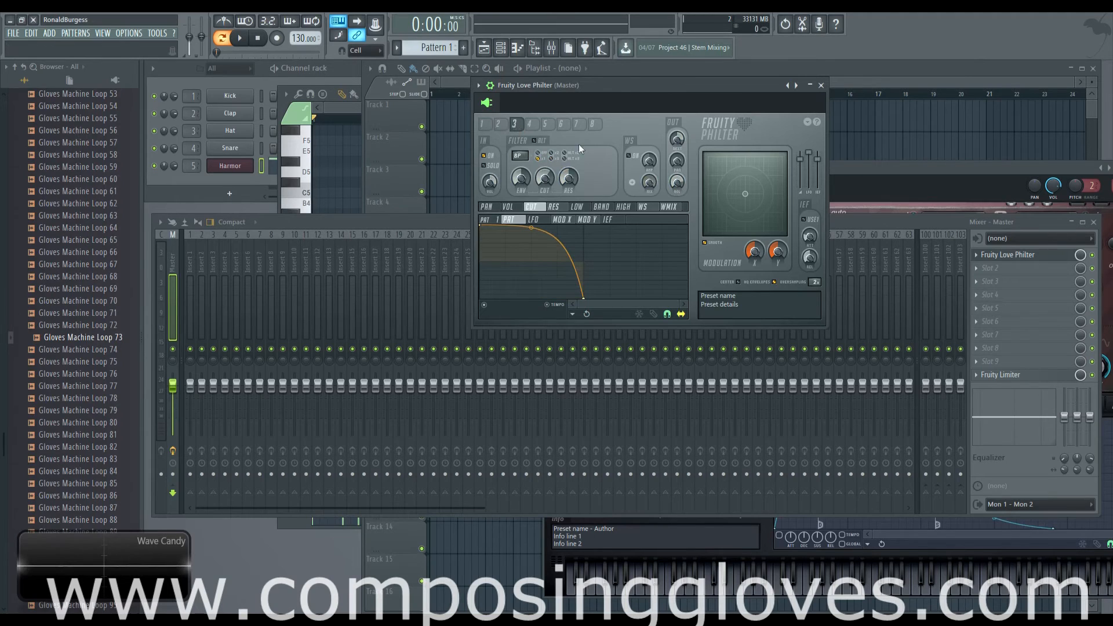
pyautogui.click(489, 183)
pyautogui.click(680, 138)
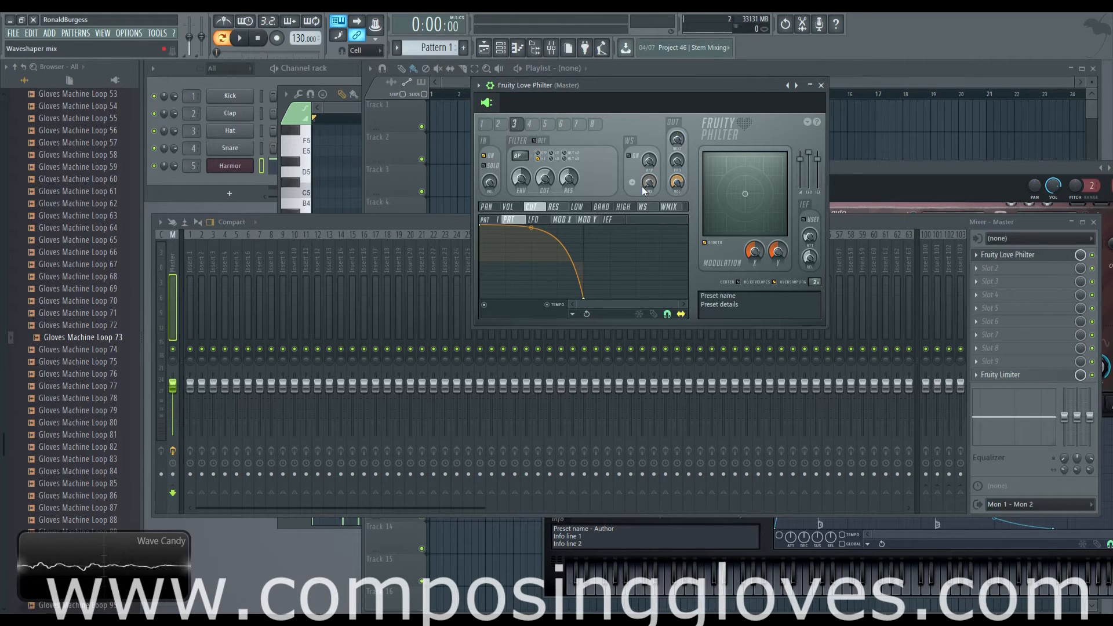
pyautogui.press('space')
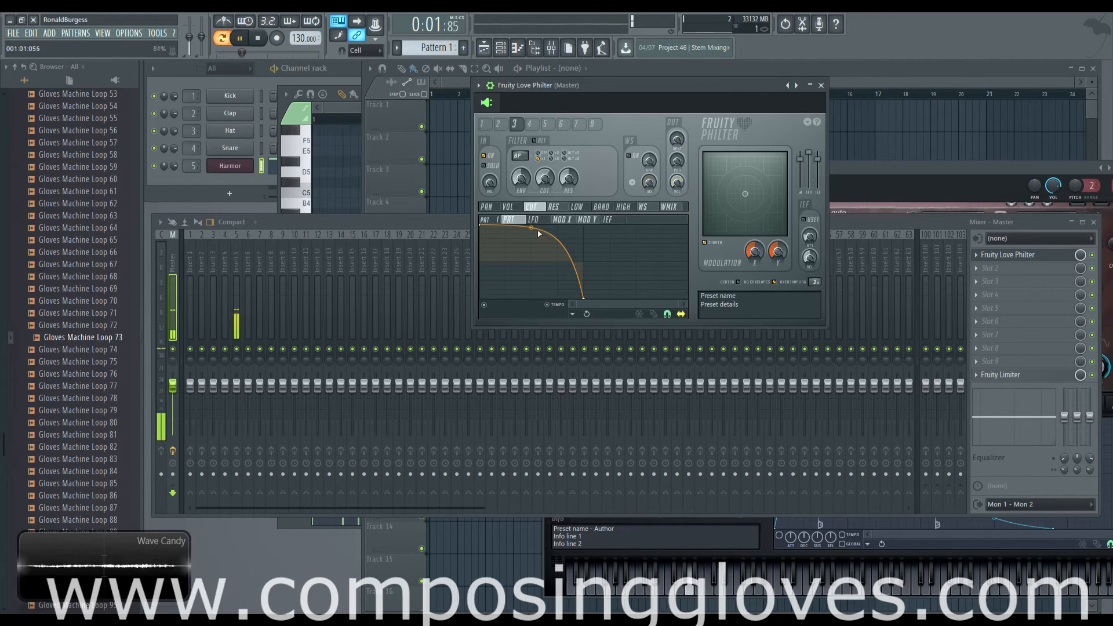
pyautogui.press('space')
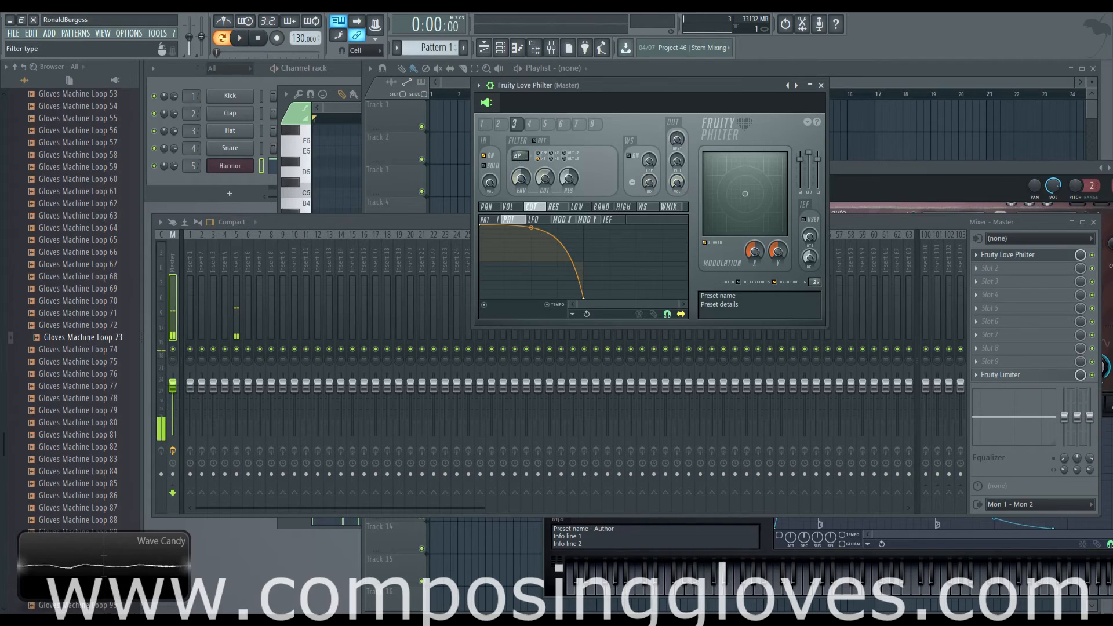
# Switch unit 3's filter type to the Vanilla low pass filter and audition Pattern 1
pyautogui.moveTo(520, 156); pyautogui.dragTo(520, 168)
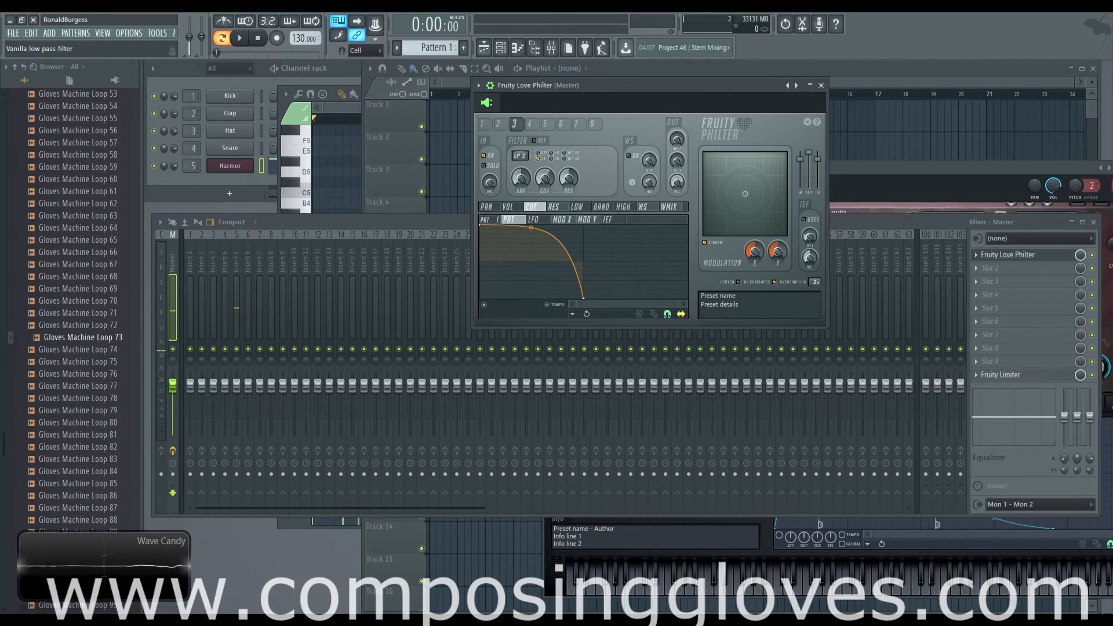
pyautogui.press('space')
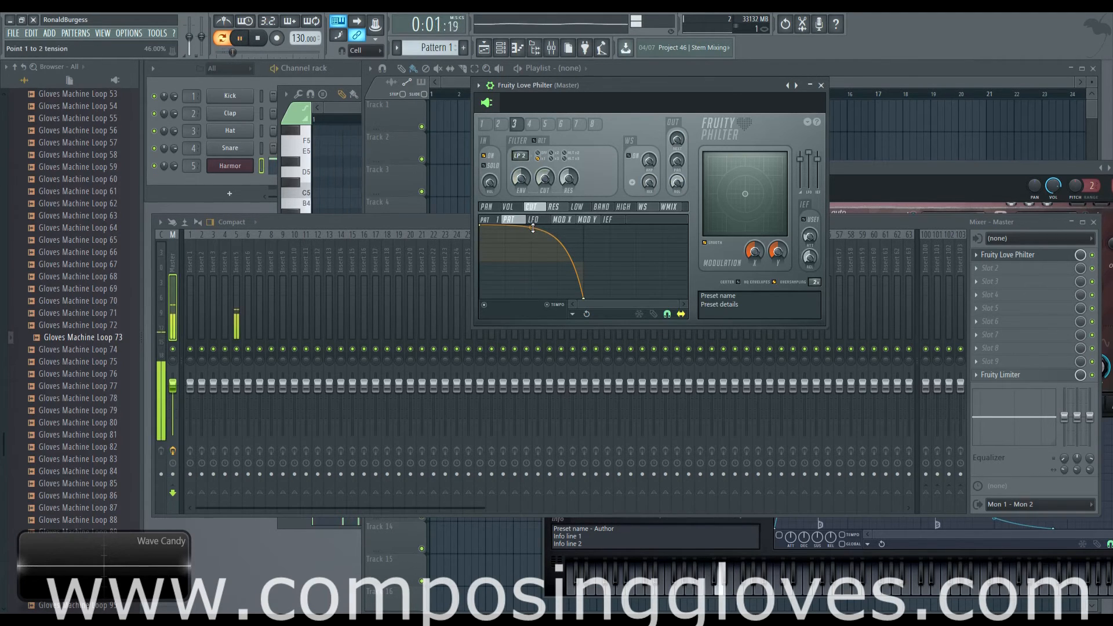
pyautogui.press('space')
# Bend unit 3's cutoff envelope downward to about 15.5% tension, audition it, and compare with units 1 and 2
pyautogui.moveTo(531, 227); pyautogui.dragTo(528, 296)
pyautogui.press('space')
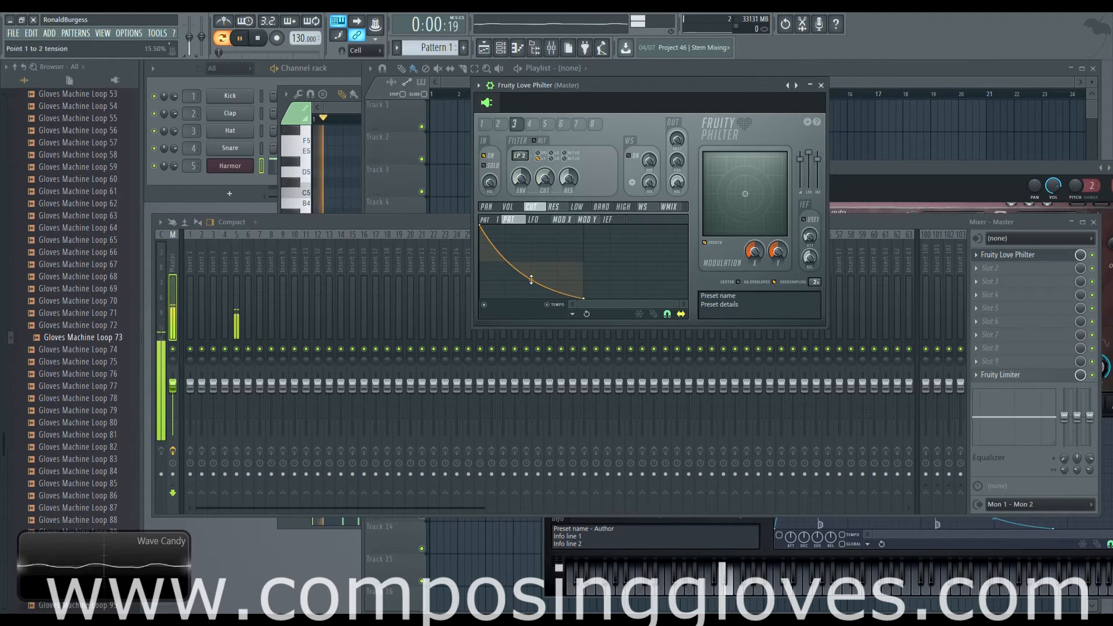
pyautogui.press('space')
pyautogui.click(483, 124)
pyautogui.click(498, 124)
pyautogui.click(514, 124)
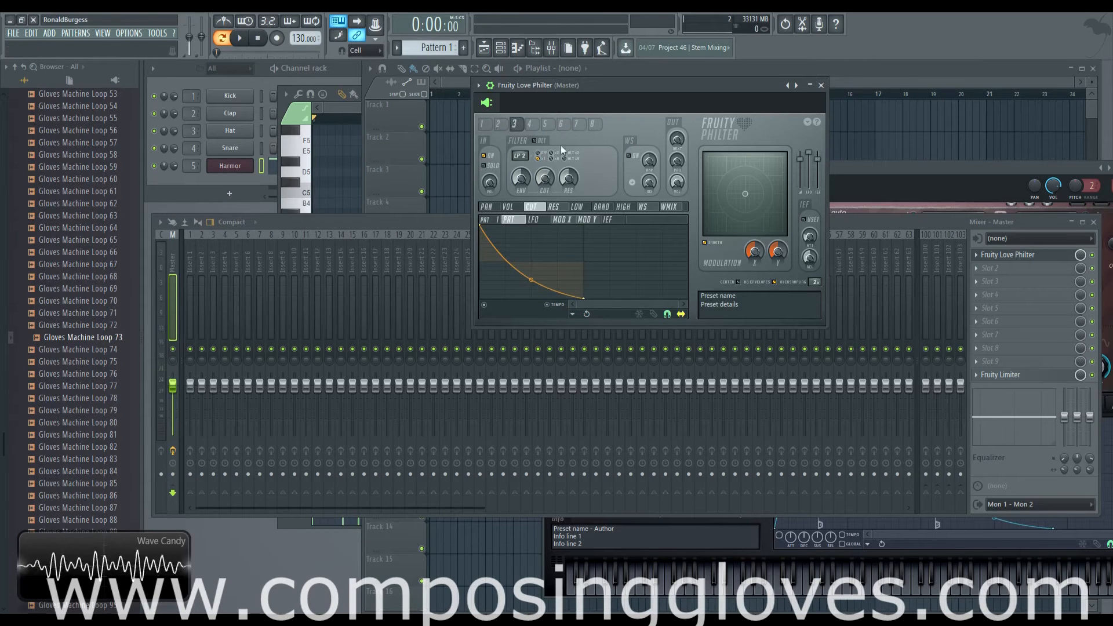
# Bend unit 3's cutoff envelope upward to about 84% tension for a late steep drop, and audition it
pyautogui.moveTo(531, 280); pyautogui.dragTo(531, 225)
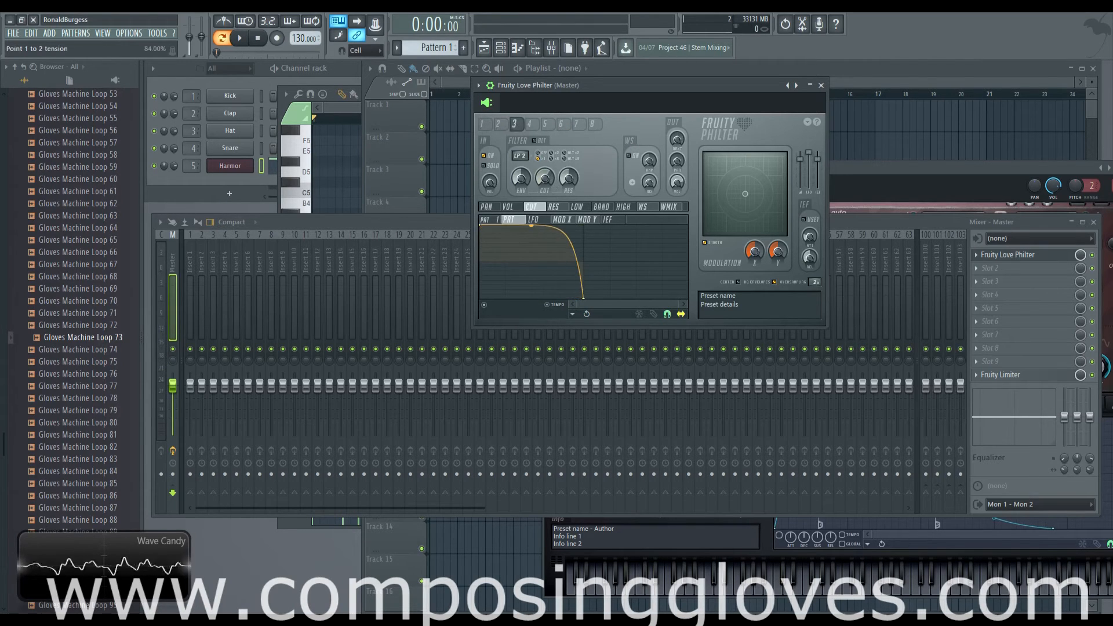
pyautogui.press('space')
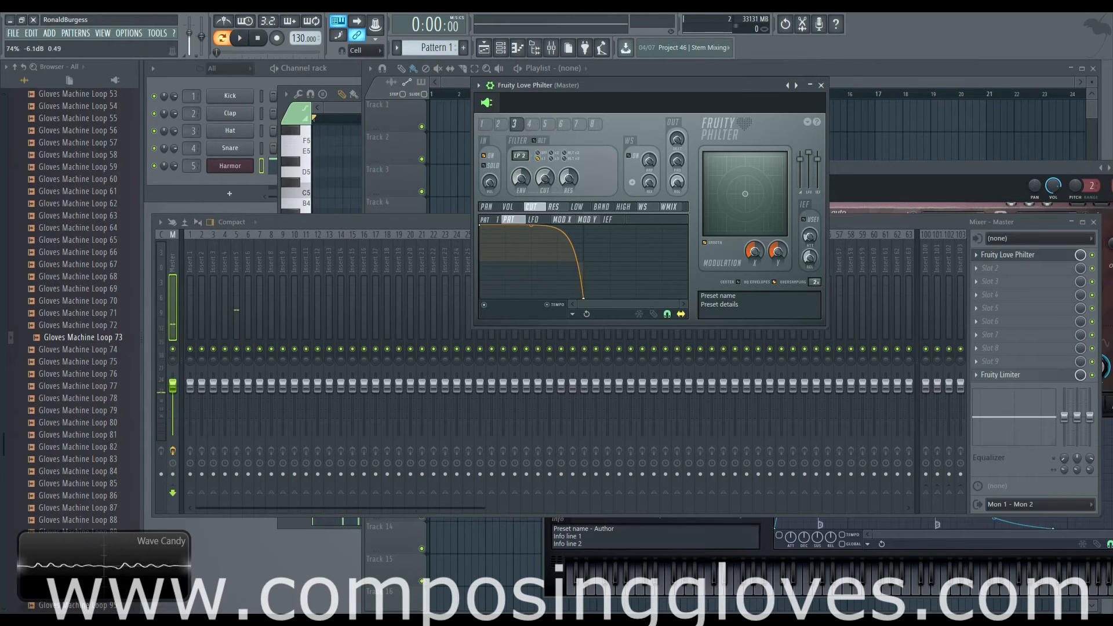
# Look through the unused filter units 4, 5 and 7
pyautogui.click(531, 124)
pyautogui.click(545, 125)
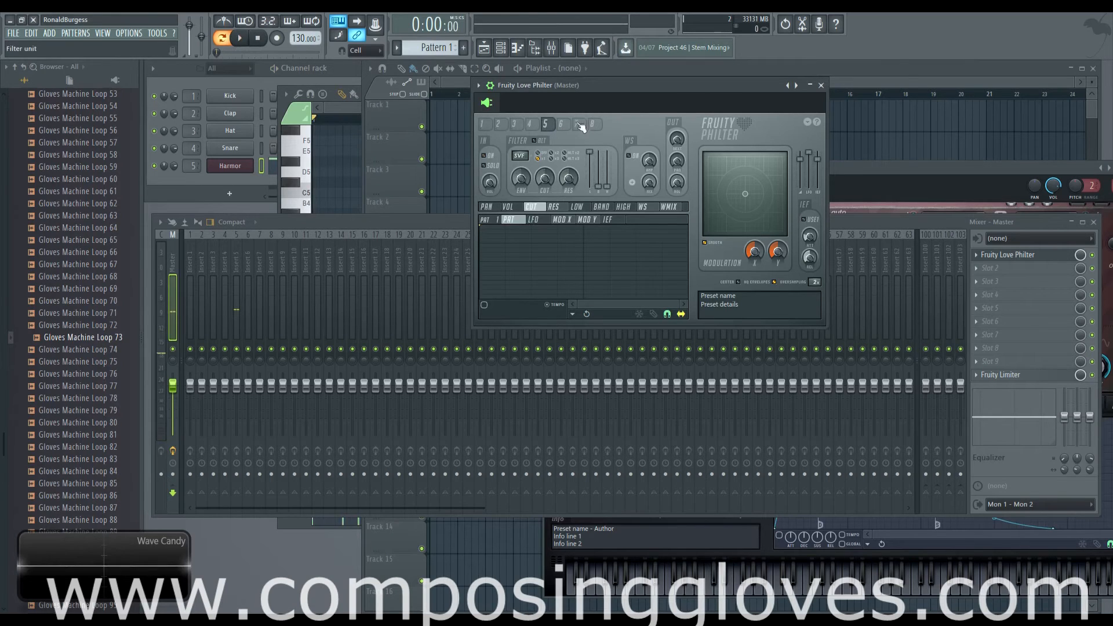
pyautogui.click(577, 124)
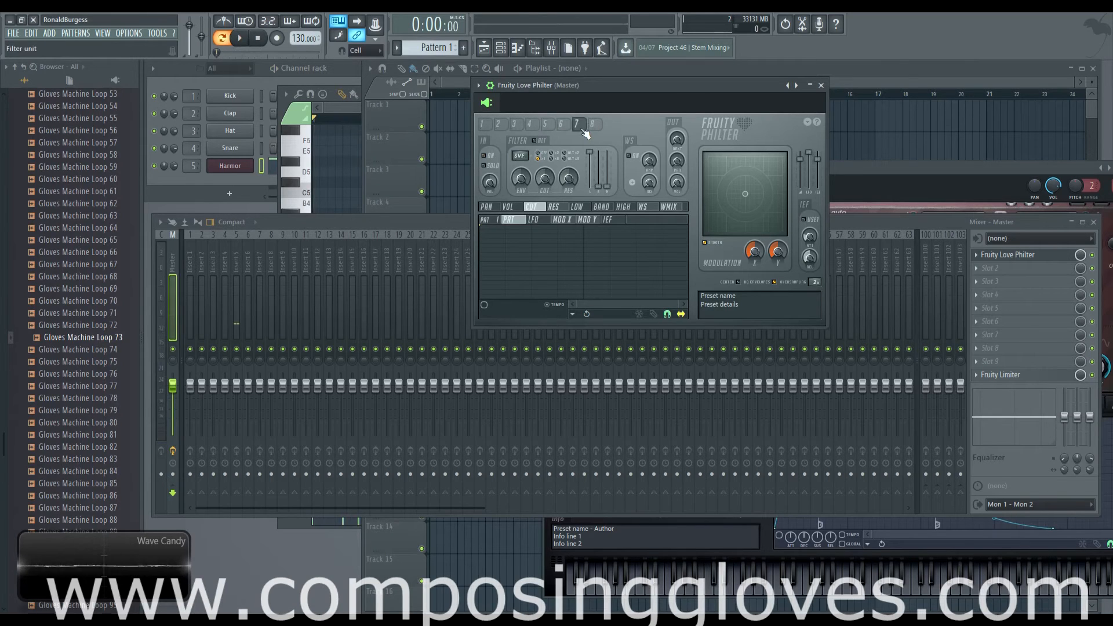
# Enable filter unit 7 and look back through units 1 to 4 for comparison
pyautogui.click(487, 156)
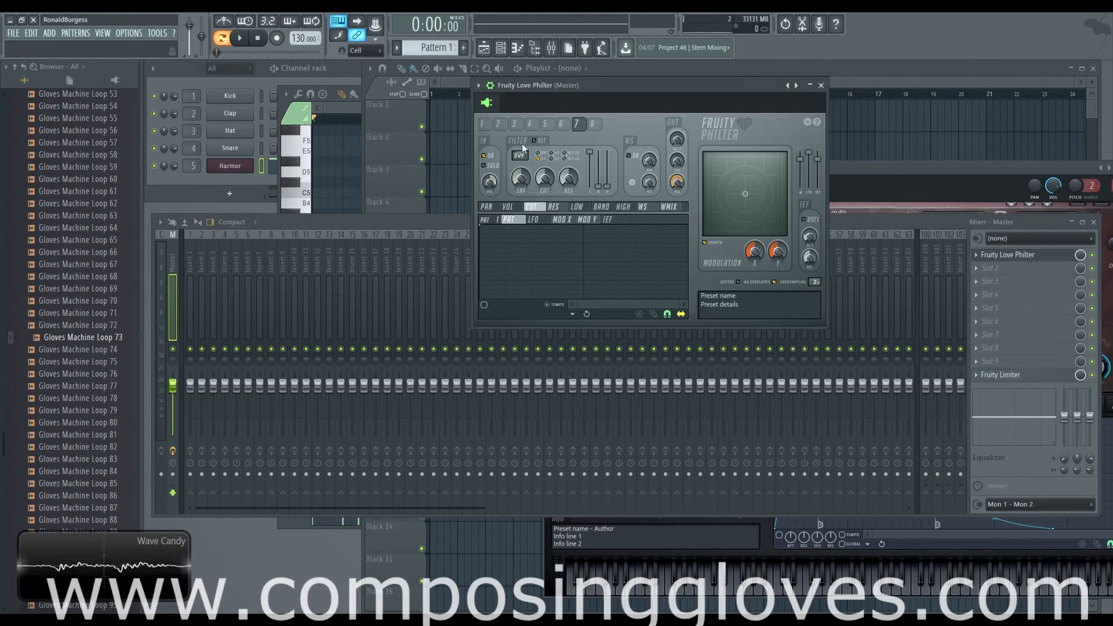
pyautogui.click(499, 124)
pyautogui.click(520, 125)
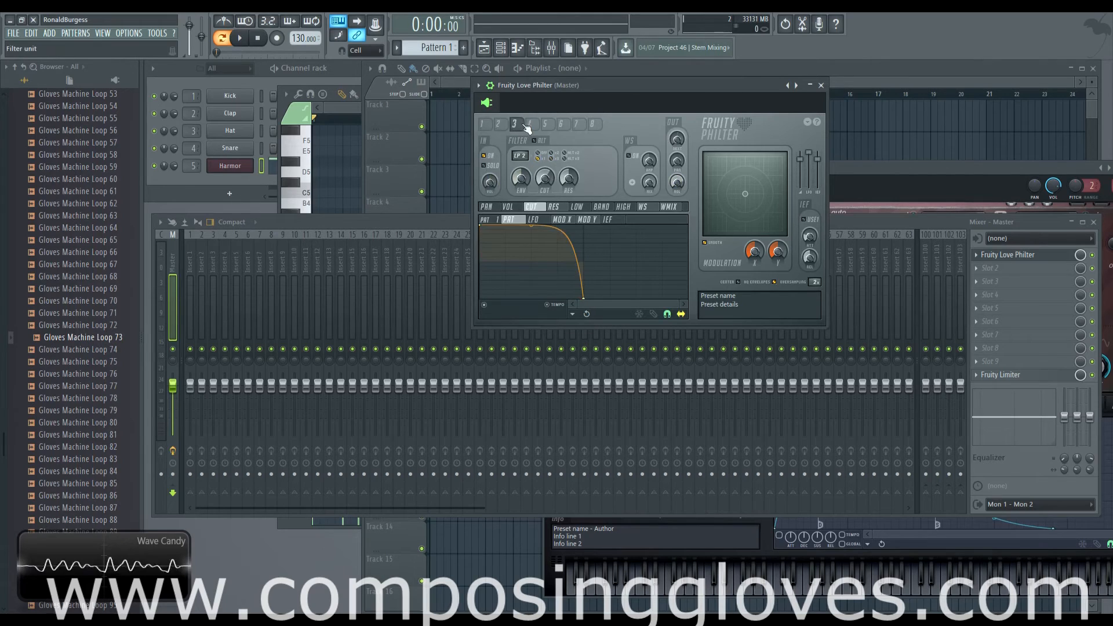
pyautogui.click(529, 125)
pyautogui.click(517, 125)
pyautogui.click(499, 124)
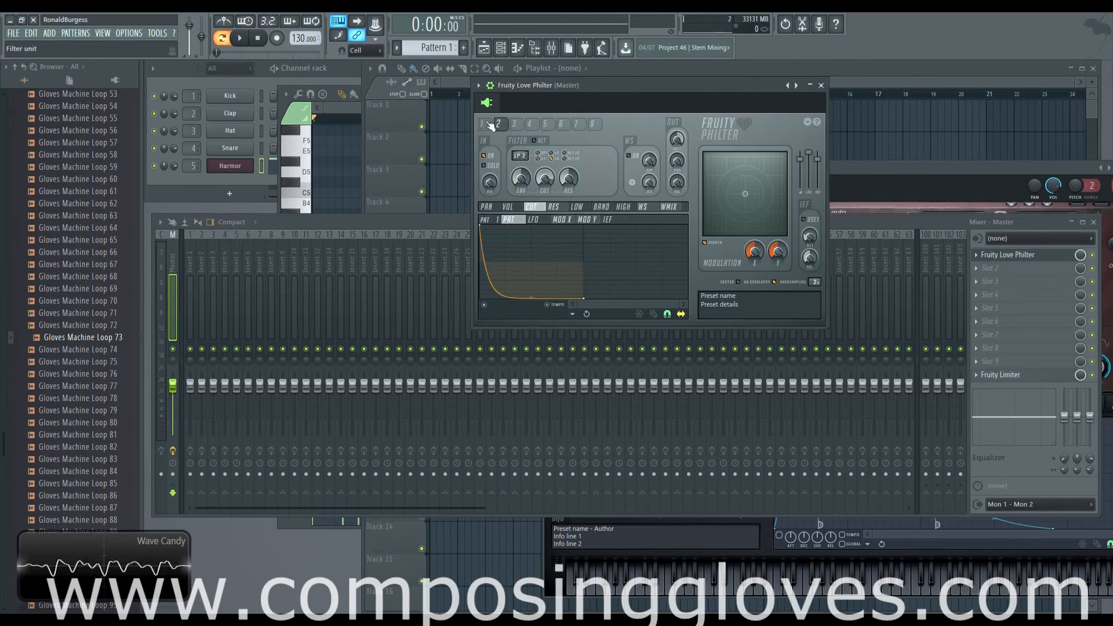
pyautogui.click(482, 124)
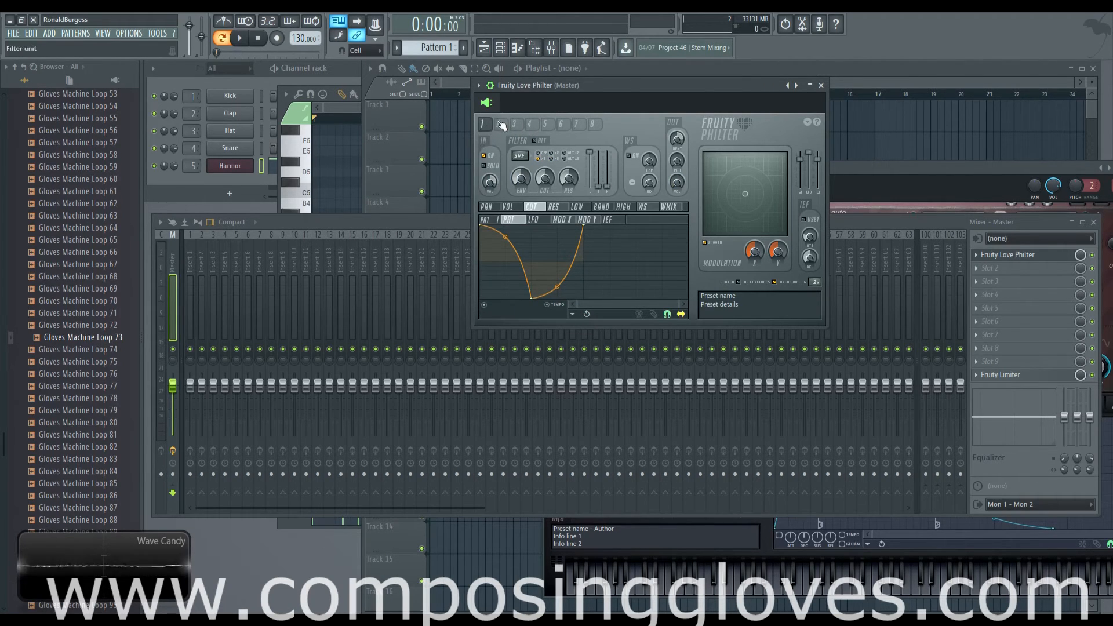
# Switch unit 7's filter type to the Vanilla peaking filter and adjust its gain and cutoff
pyautogui.click(577, 126)
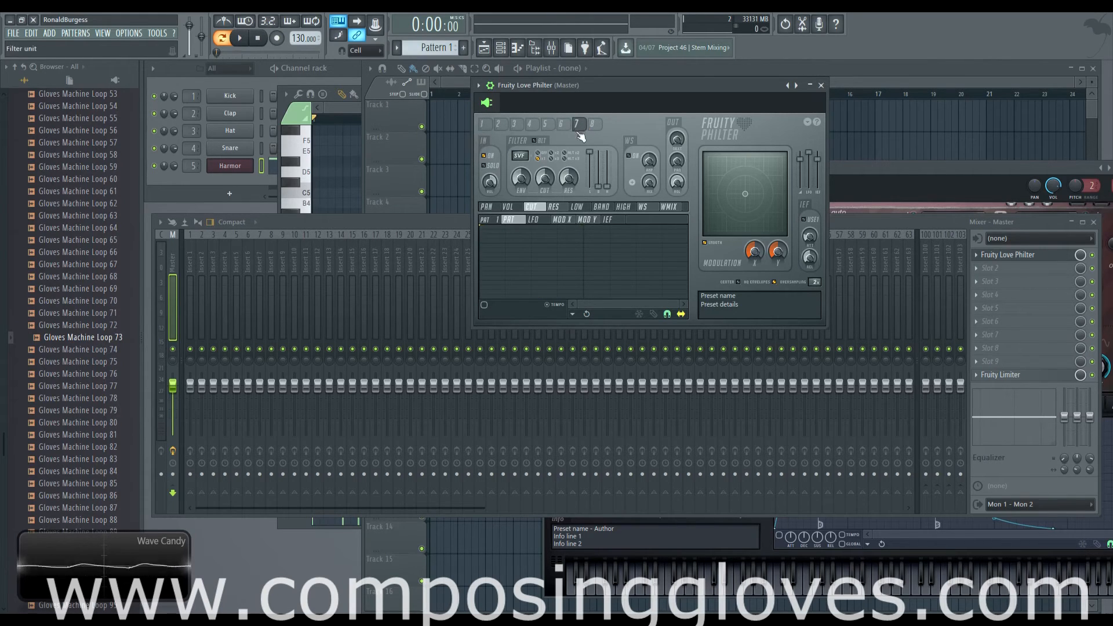
pyautogui.click(519, 156)
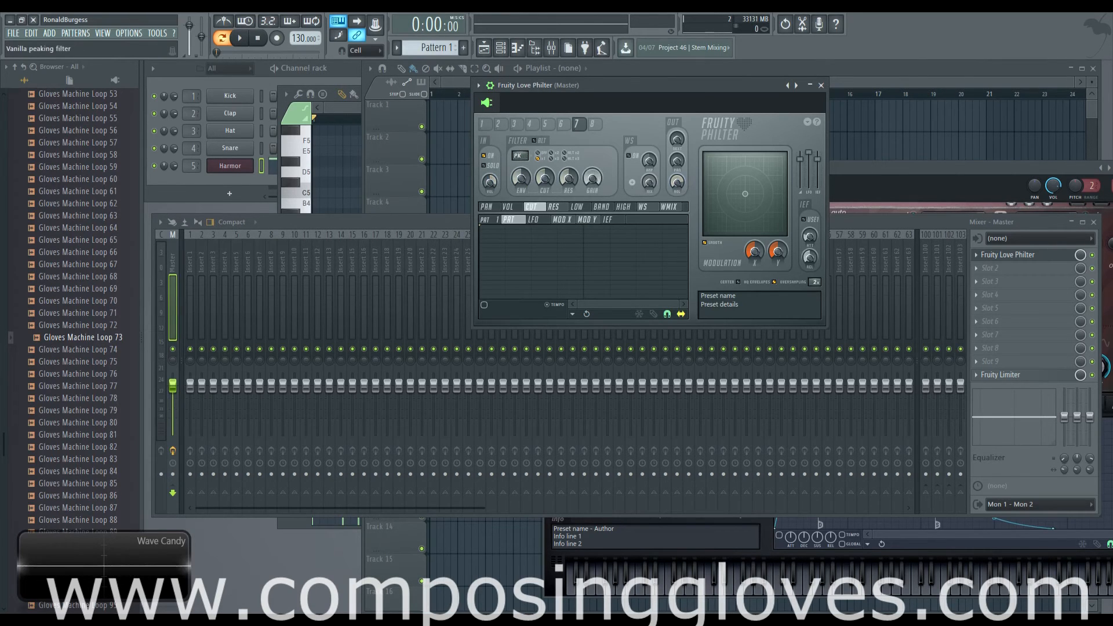
pyautogui.moveTo(592, 179); pyautogui.dragTo(592, 212)
pyautogui.moveTo(545, 182); pyautogui.dragTo(566, 169)
pyautogui.click(546, 178)
pyautogui.moveTo(616, 103); pyautogui.dragTo(618, 97)
# Play Pattern 1 while sweeping unit 7's cutoff to about 62%
pyautogui.press('space')
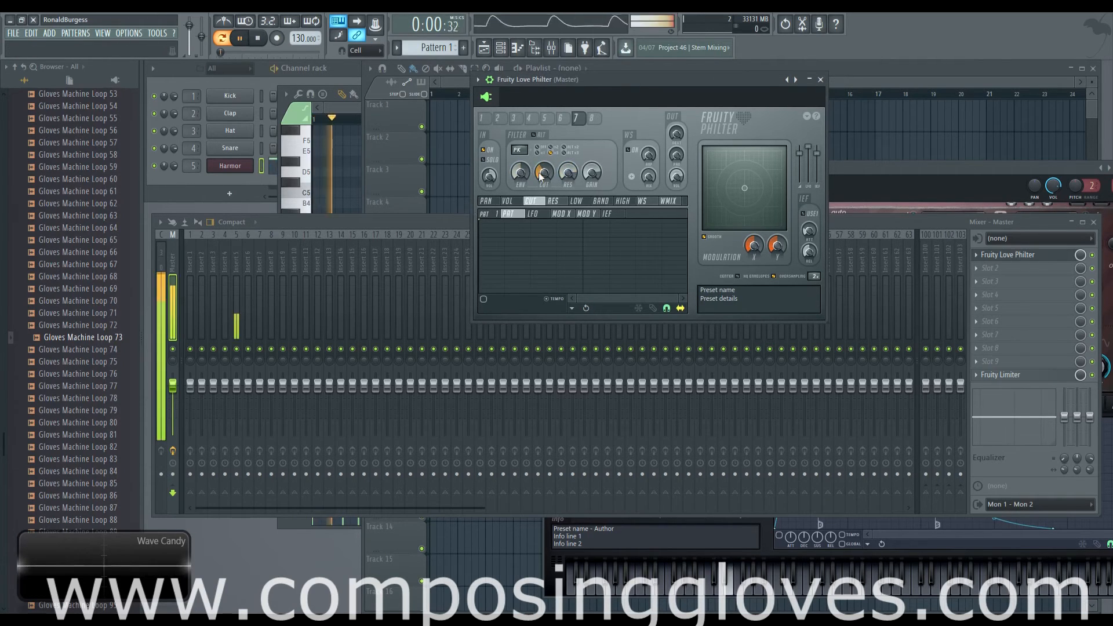
pyautogui.moveTo(540, 173); pyautogui.dragTo(540, 138)
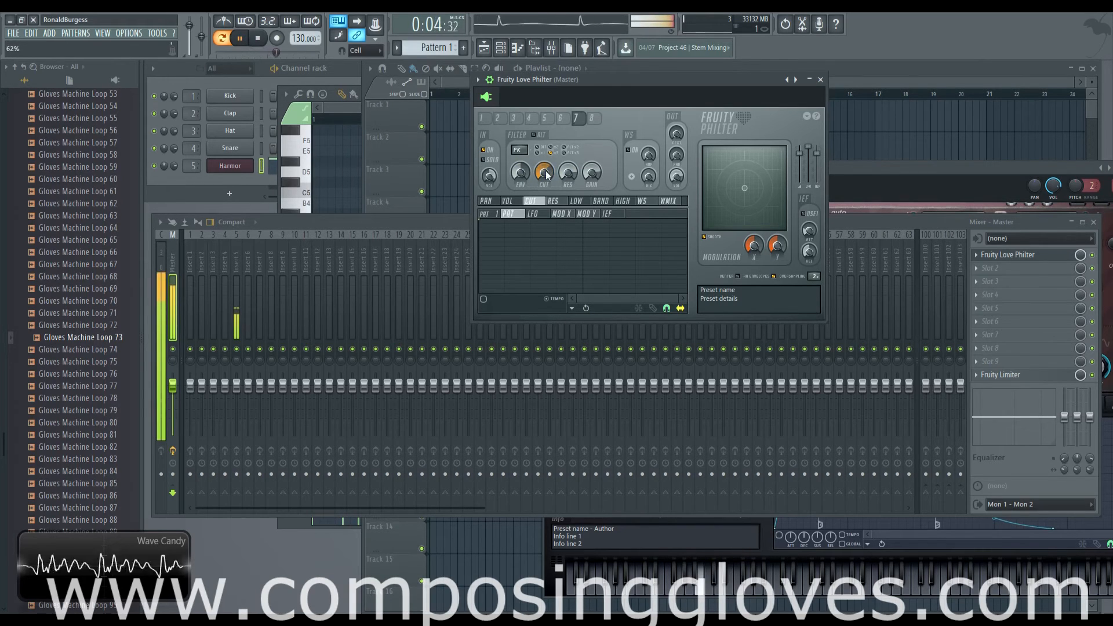
pyautogui.press('space')
# Audition Pattern 1 with unit 7 disabled, re-enable the unit and audition the pattern again
pyautogui.press('space')
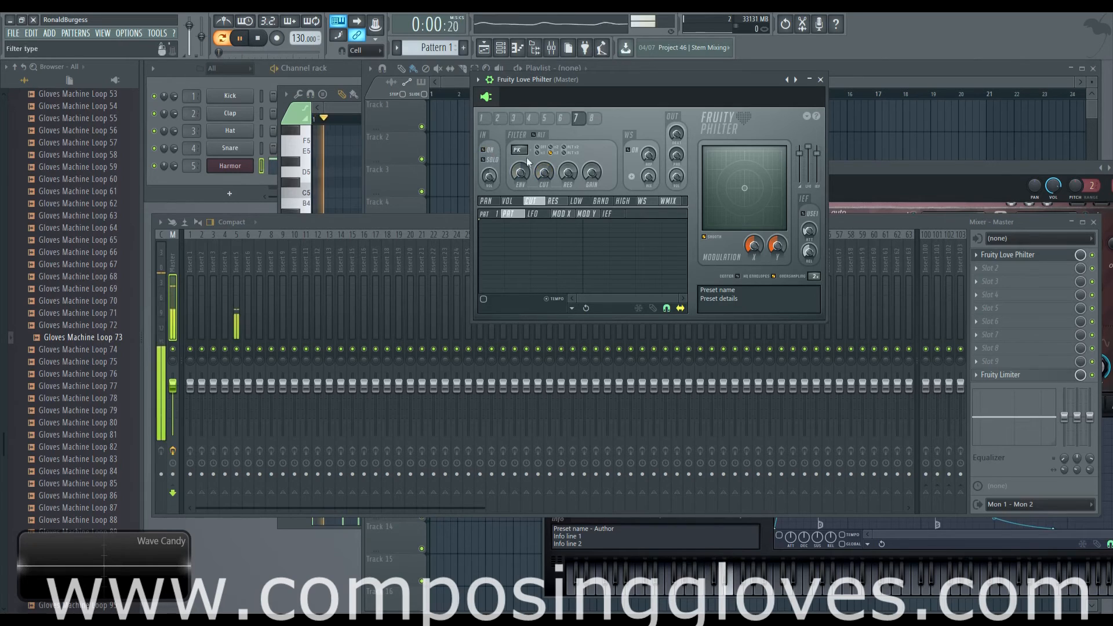
pyautogui.press('space')
pyautogui.click(484, 151)
pyautogui.press('space')
pyautogui.press('space')
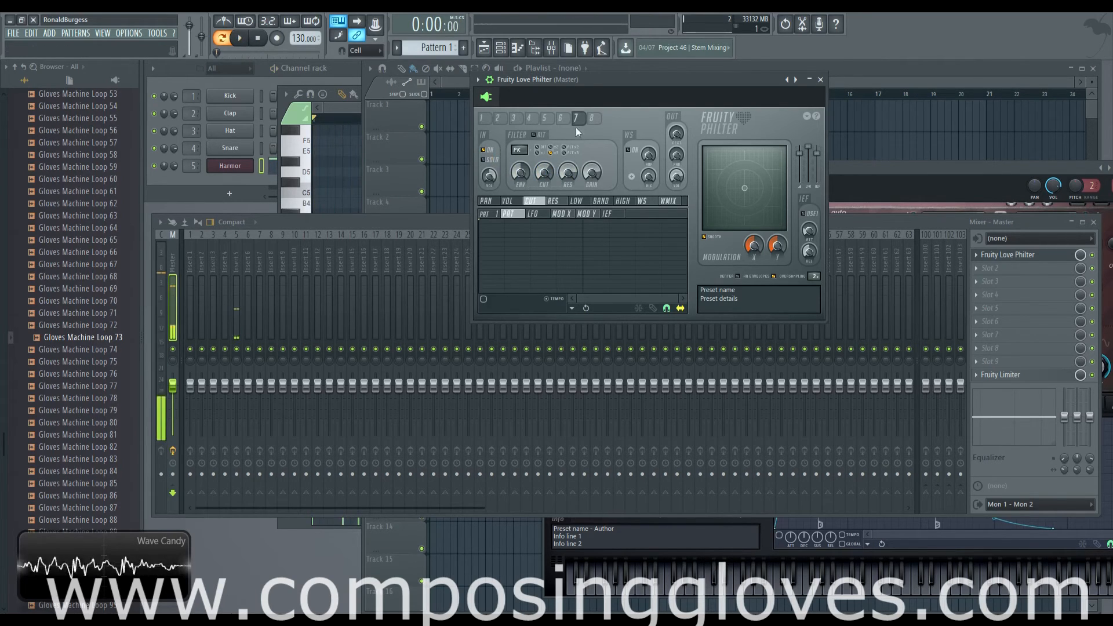
# Compare the filter types and cutoff envelopes of units 1 to 4
pyautogui.click(516, 119)
pyautogui.click(500, 119)
pyautogui.click(485, 119)
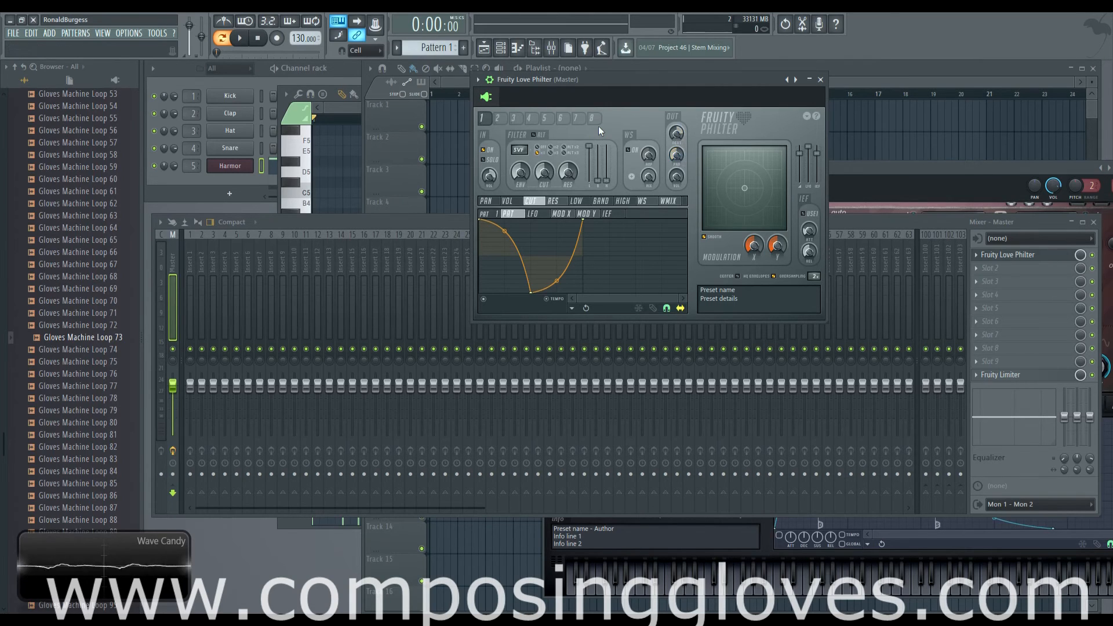
pyautogui.click(498, 119)
pyautogui.click(529, 119)
pyautogui.click(514, 119)
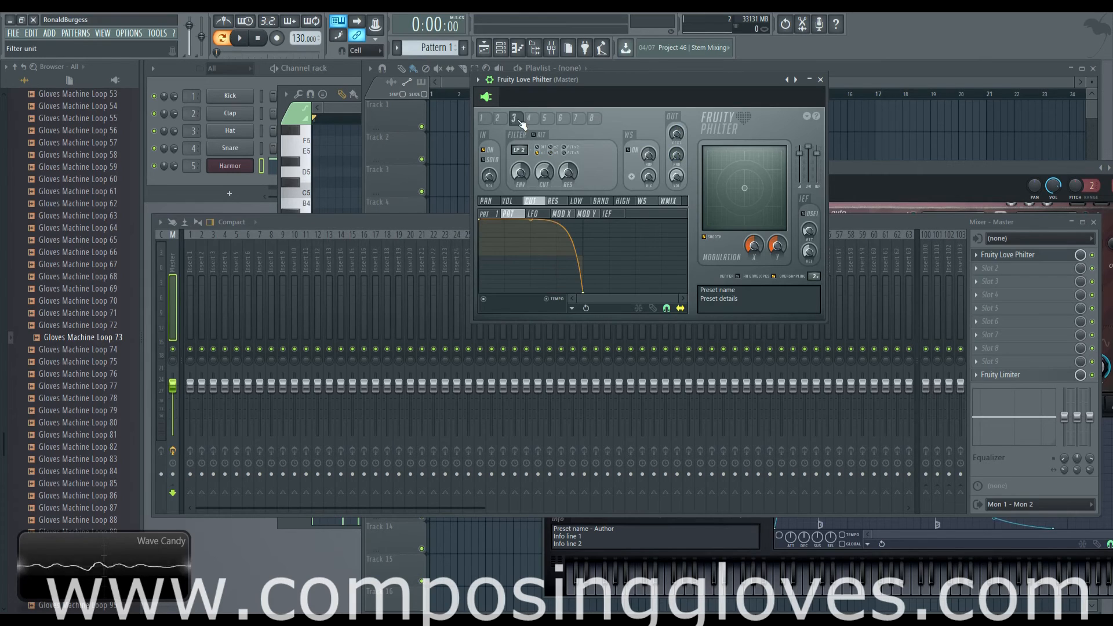
pyautogui.click(497, 118)
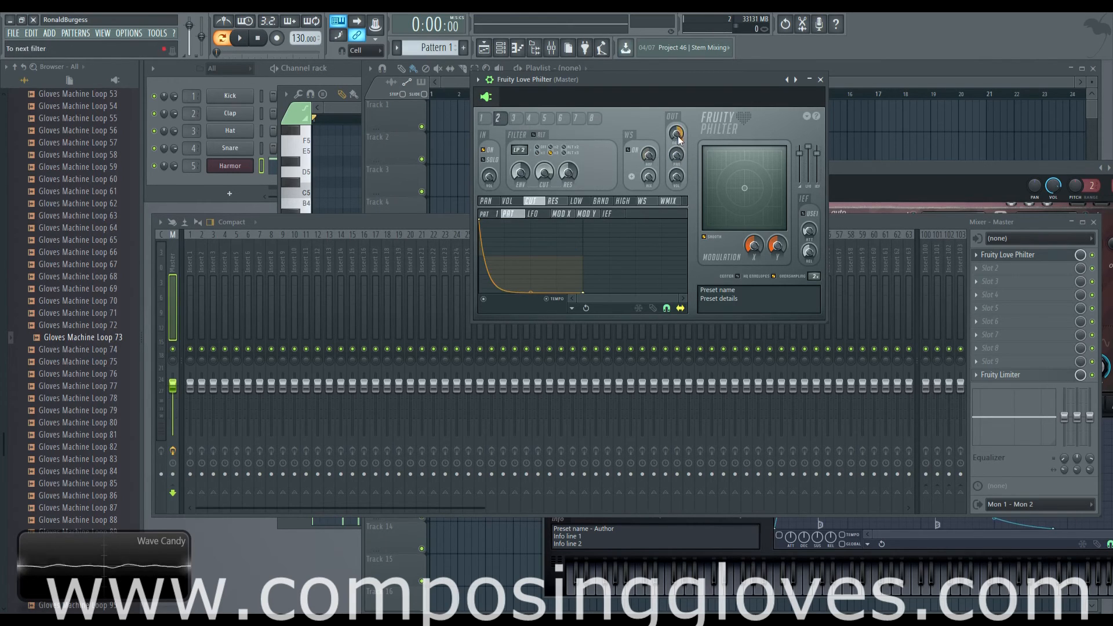
# Play Pattern 1 while trying out the output panning of units 1, 2 and 3, leaving units 2 and 3 centered
pyautogui.click(481, 119)
pyautogui.moveTo(684, 79); pyautogui.dragTo(683, 74)
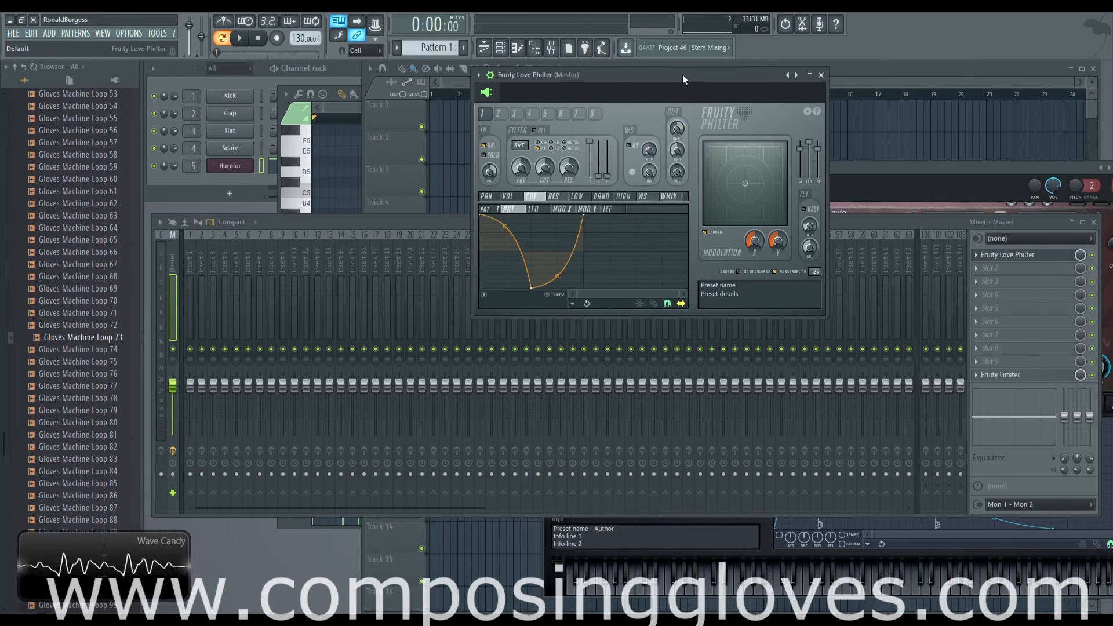
pyautogui.press('space')
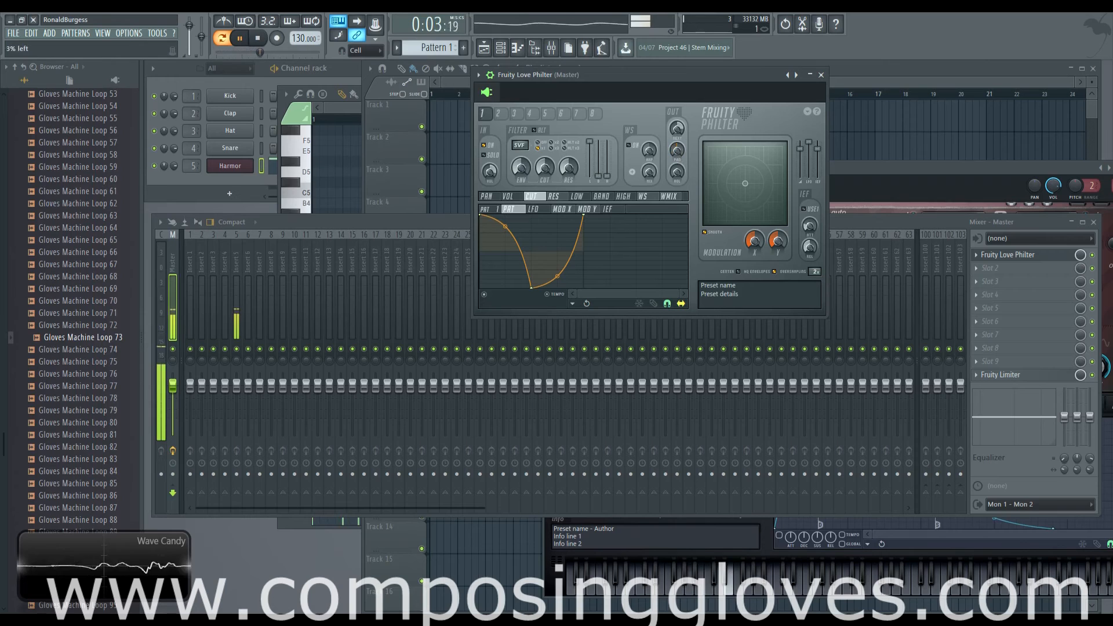
pyautogui.click(503, 117)
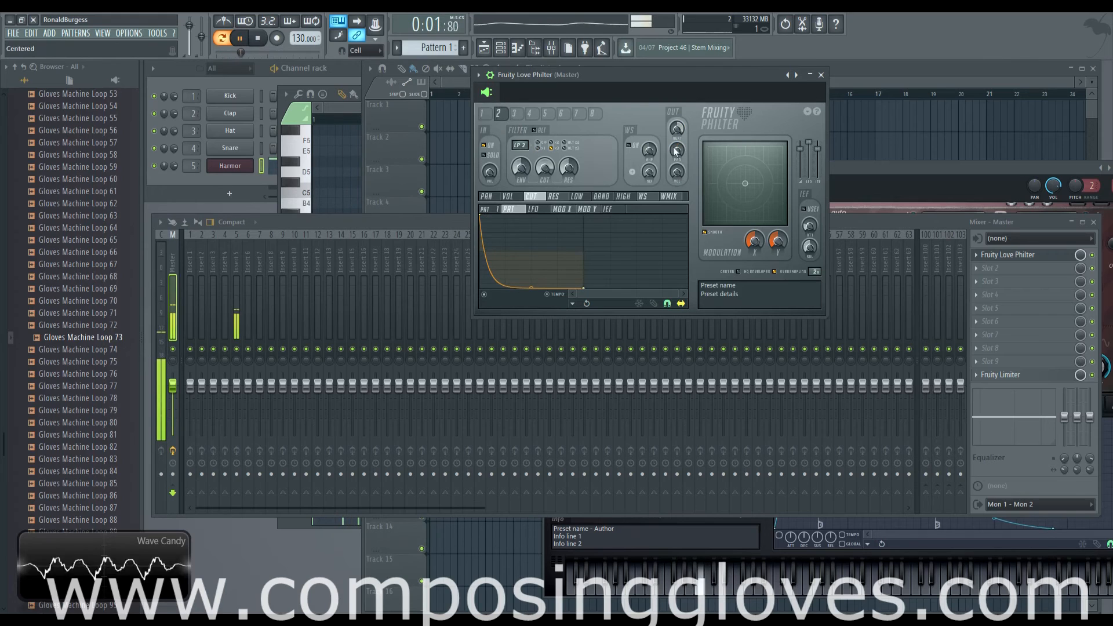
pyautogui.click(517, 116)
pyautogui.moveTo(676, 150)
pyautogui.mouseDown()
pyautogui.moveTo(677, 189)
pyautogui.moveTo(677, 119)
pyautogui.moveTo(677, 150)
pyautogui.mouseUp()
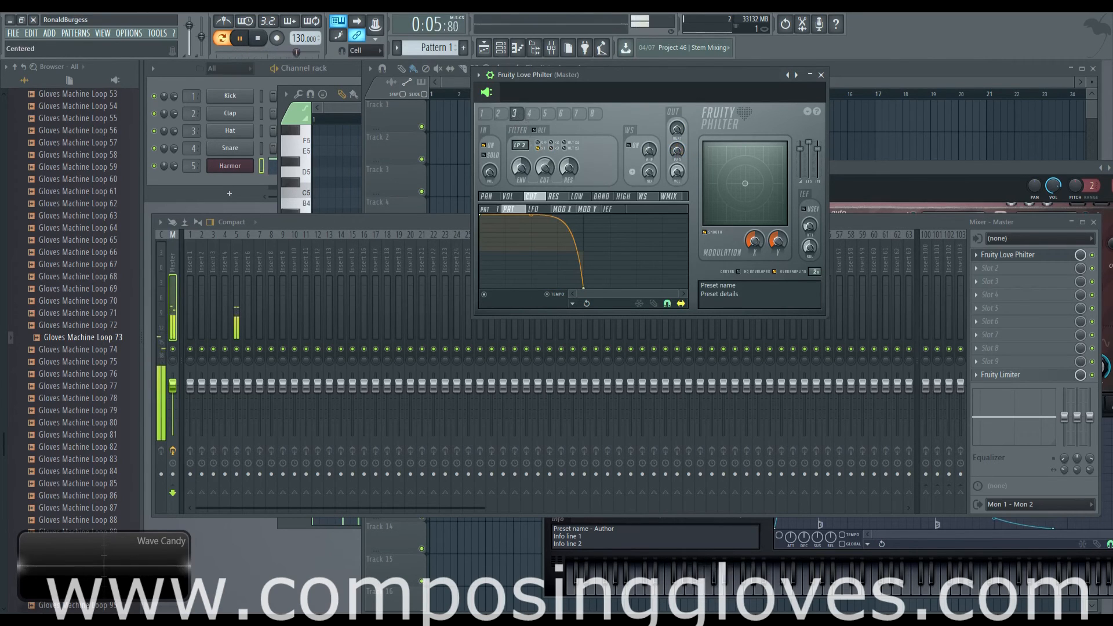
pyautogui.press('space')
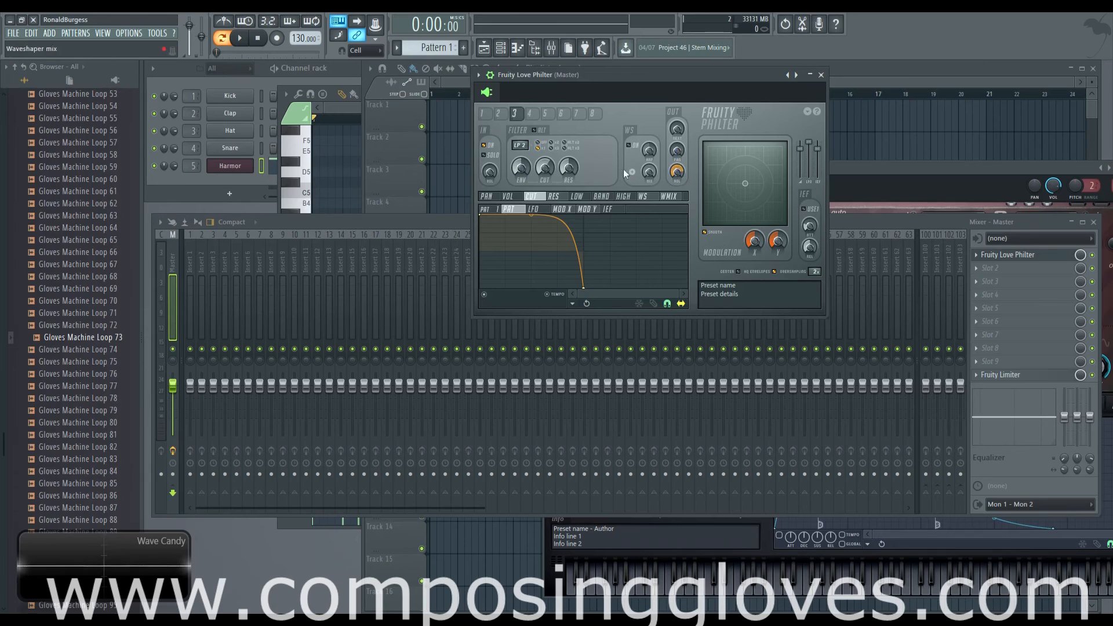
# Adjust unit 2's output panning, pan unit 3's output about 16% right, and audition Pattern 1
pyautogui.click(502, 115)
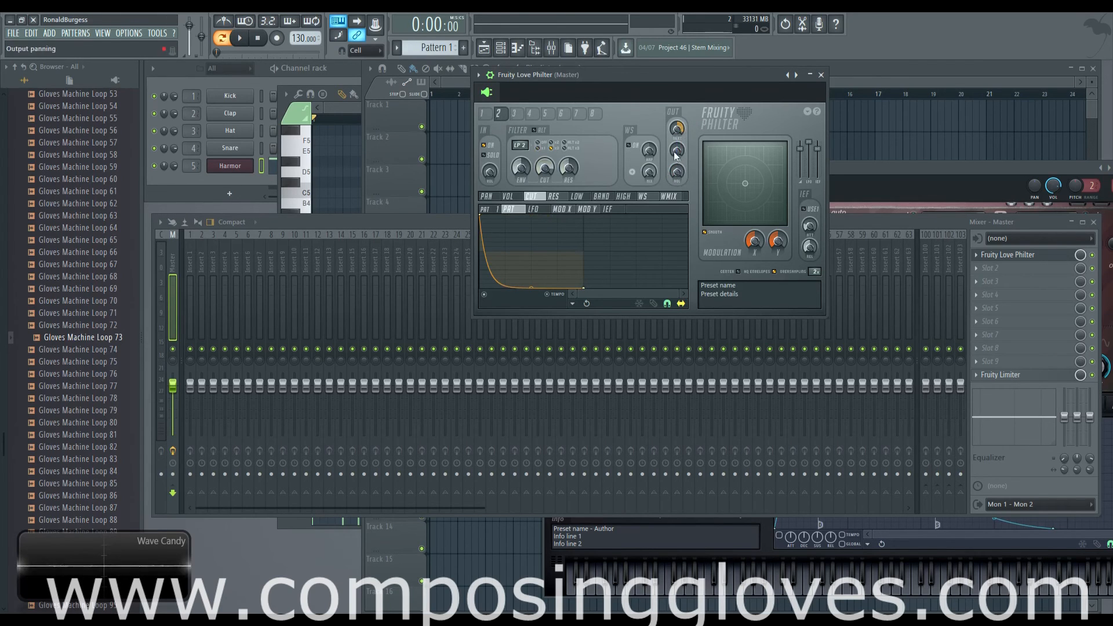
pyautogui.moveTo(684, 184); pyautogui.dragTo(677, 164)
pyautogui.click(518, 118)
pyautogui.moveTo(676, 150); pyautogui.dragTo(677, 144)
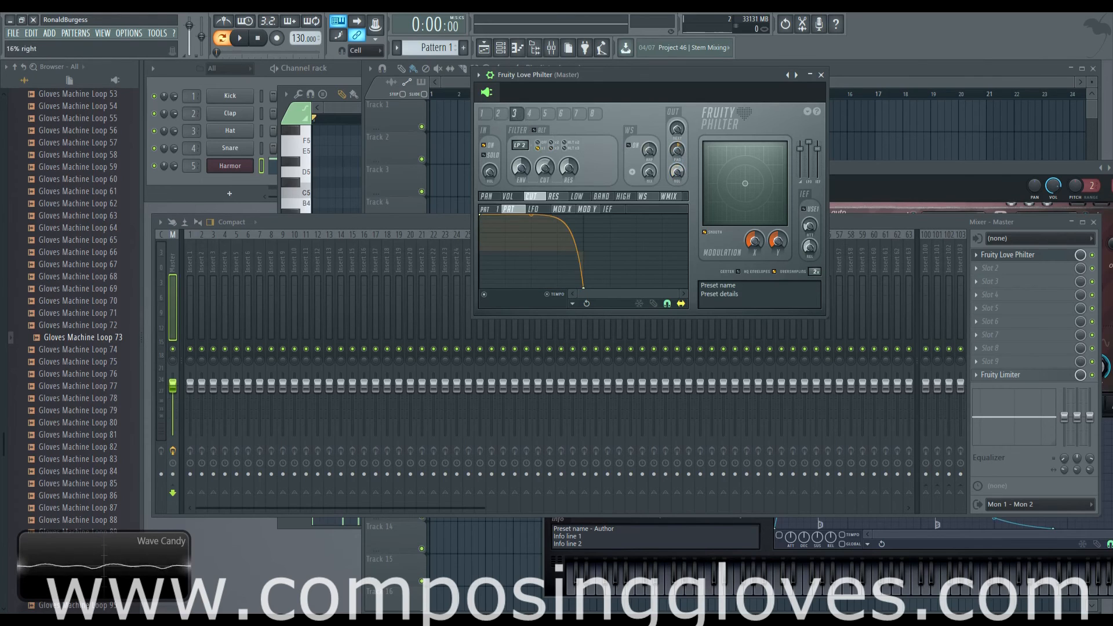
pyautogui.press('space')
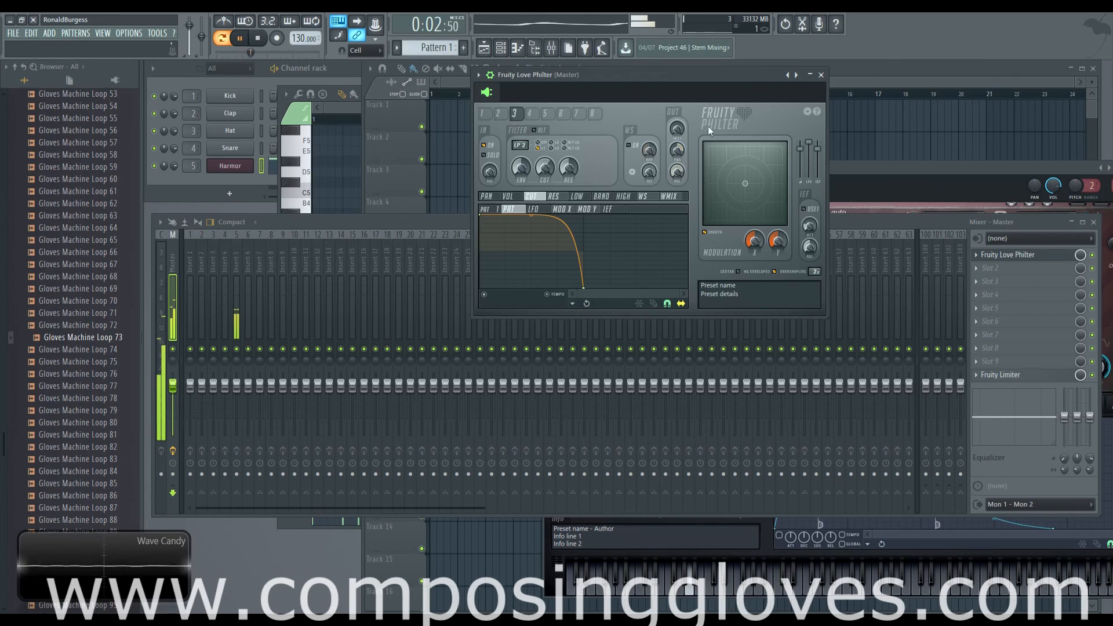
pyautogui.press('space')
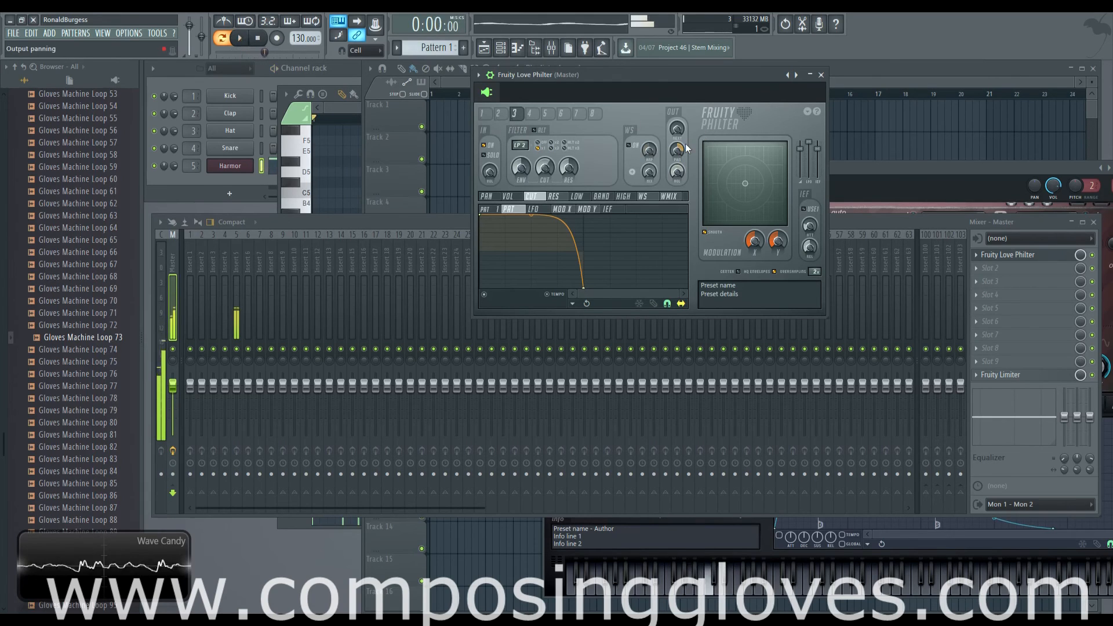
# Review the output panning of units 2 and 3, and look over units 4 and 1
pyautogui.click(498, 113)
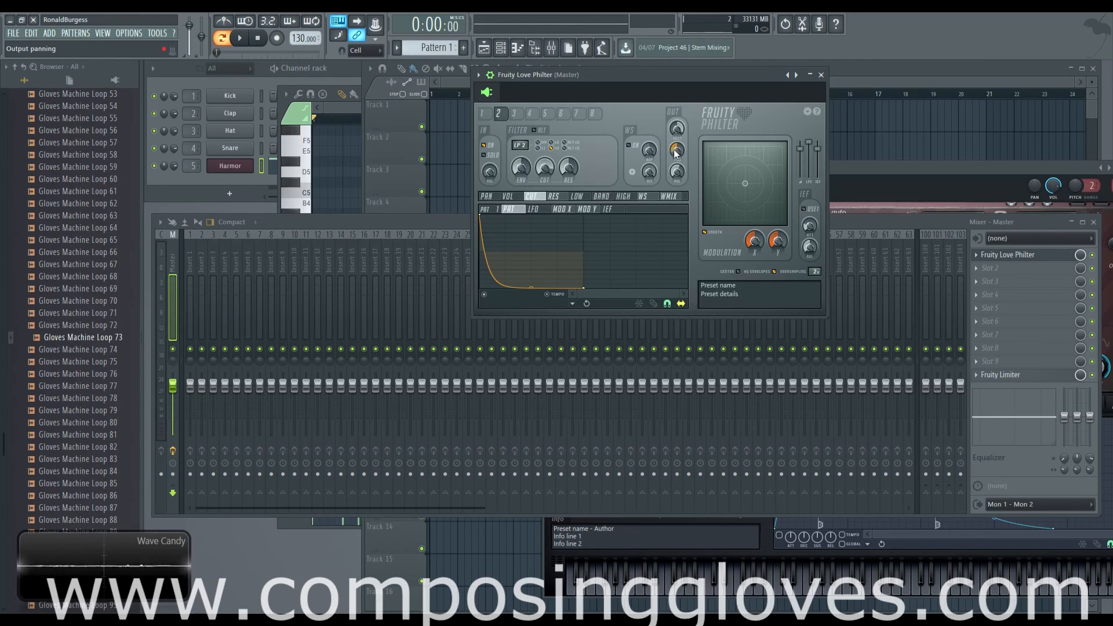
pyautogui.click(515, 115)
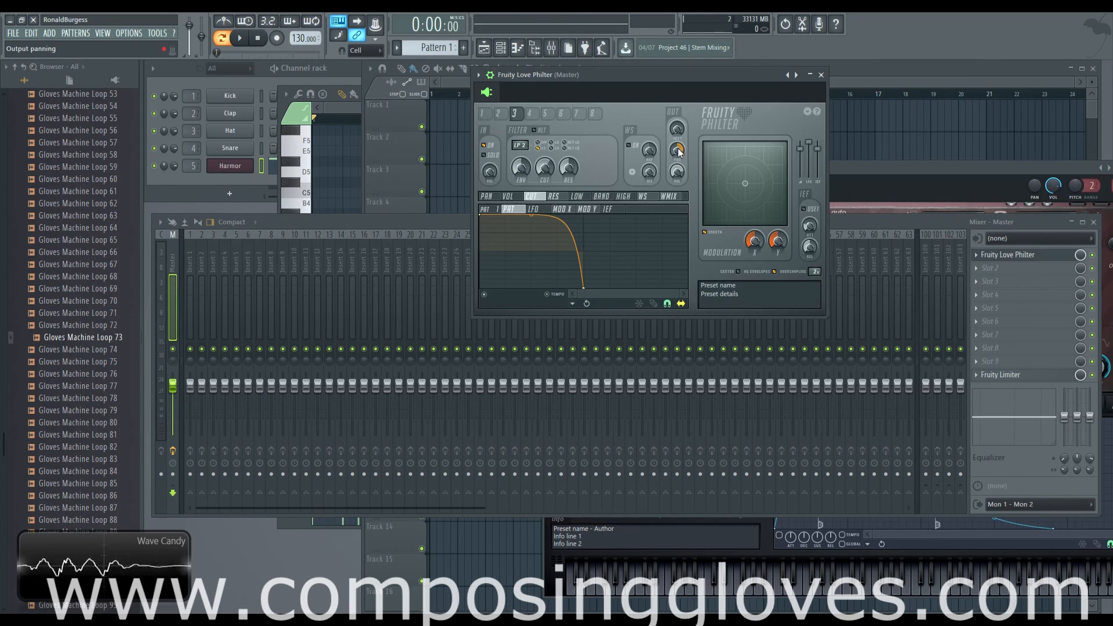
pyautogui.click(501, 115)
pyautogui.click(535, 117)
pyautogui.click(515, 114)
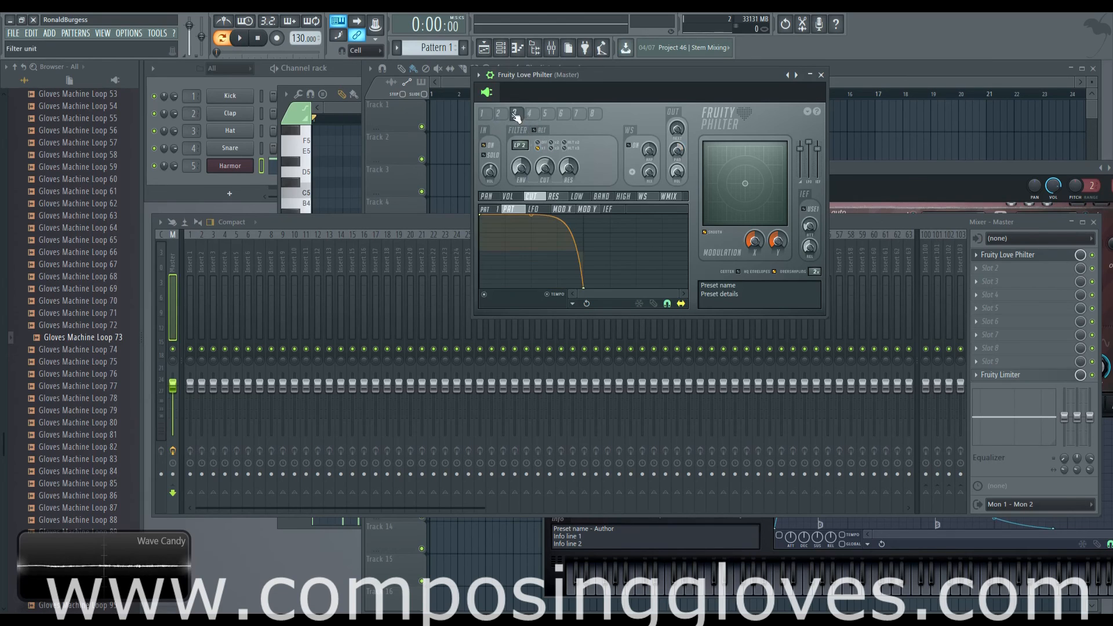
pyautogui.click(498, 114)
pyautogui.click(482, 114)
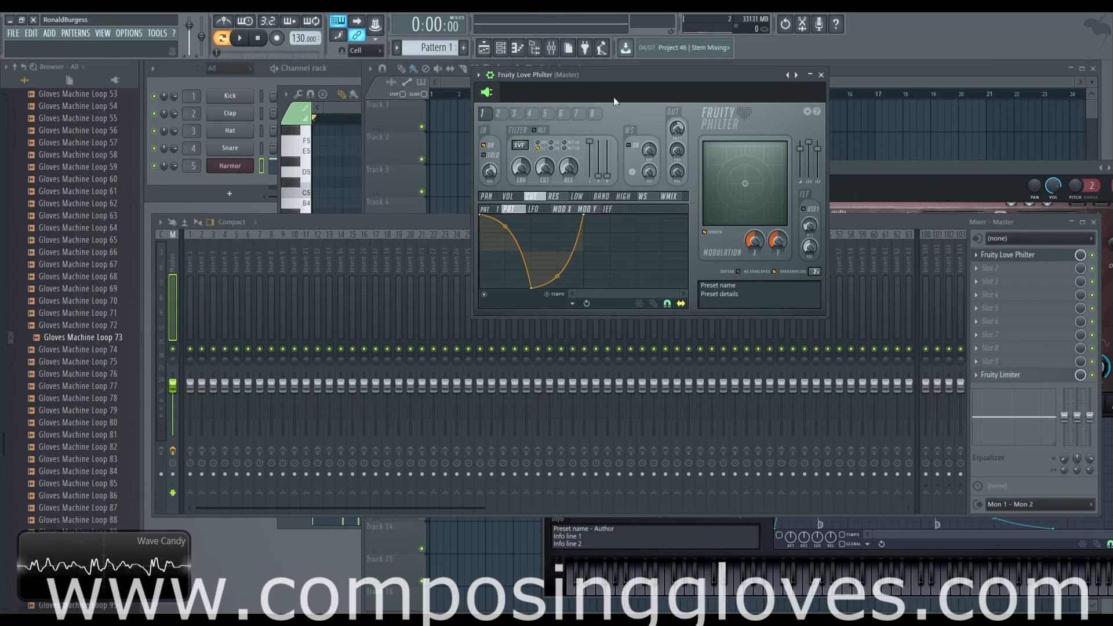
pyautogui.moveTo(652, 76); pyautogui.dragTo(662, 77)
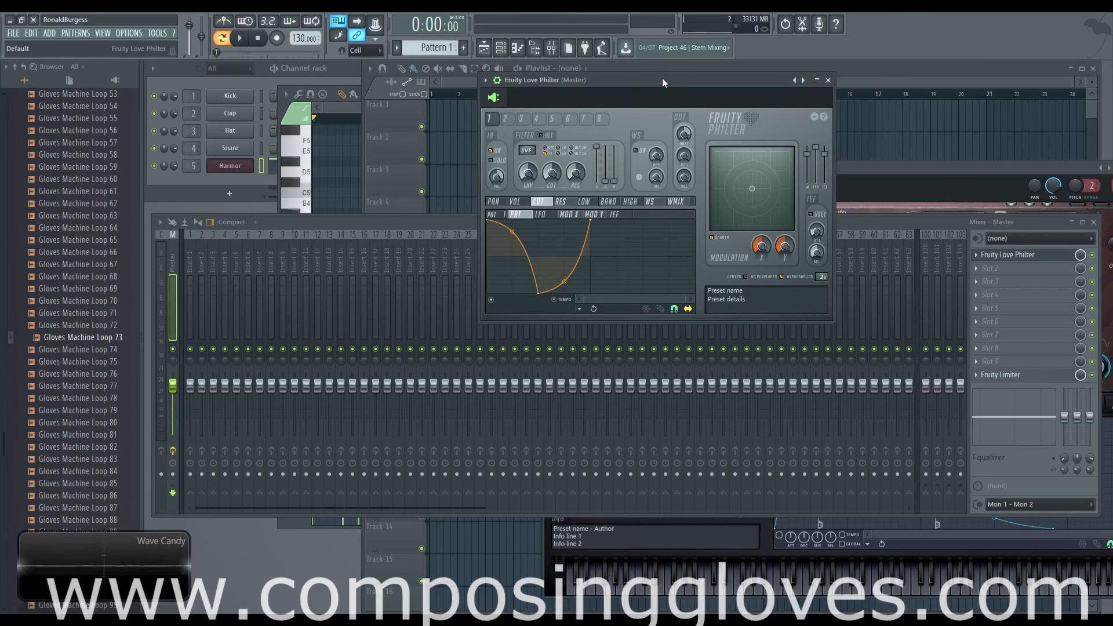